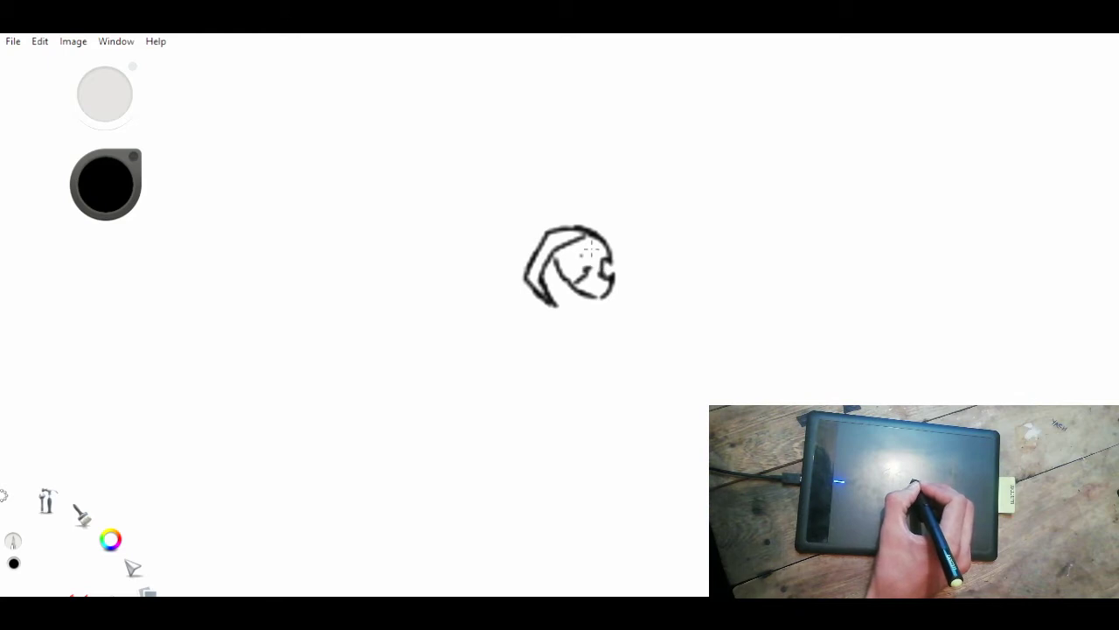
- Add the pupil to the first eye and draw the angular upper lid and lash line of the second eye
mouse_move(574, 252)
mouse_down()
mouse_move(590, 268)
mouse_move(581, 269)
mouse_up()
drag(603, 257, 613, 264)
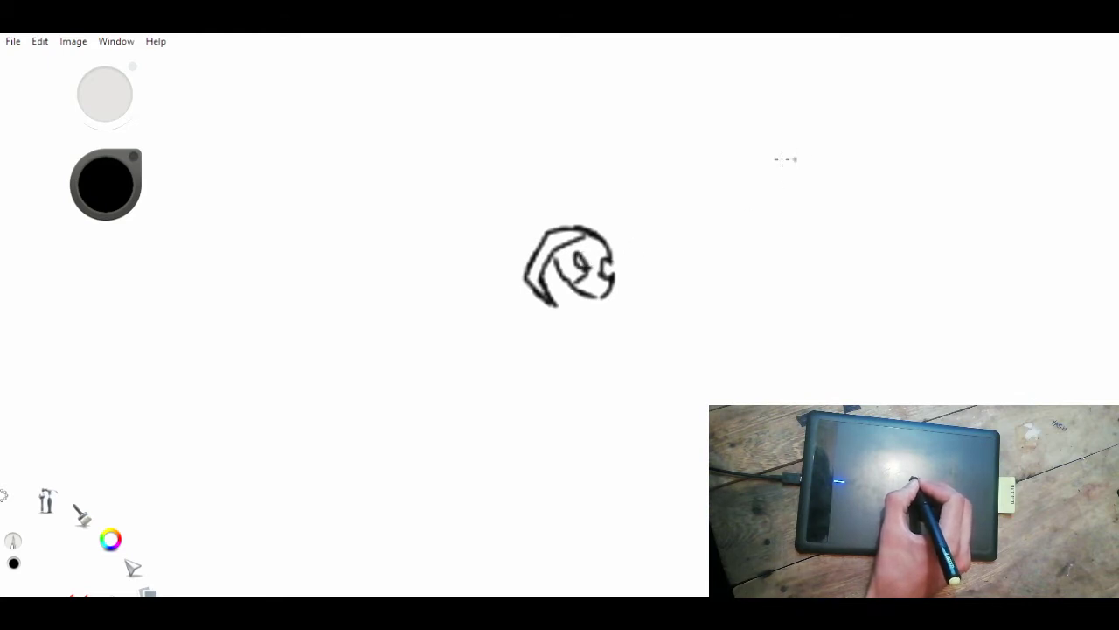
drag(720, 168, 719, 191)
drag(756, 154, 721, 191)
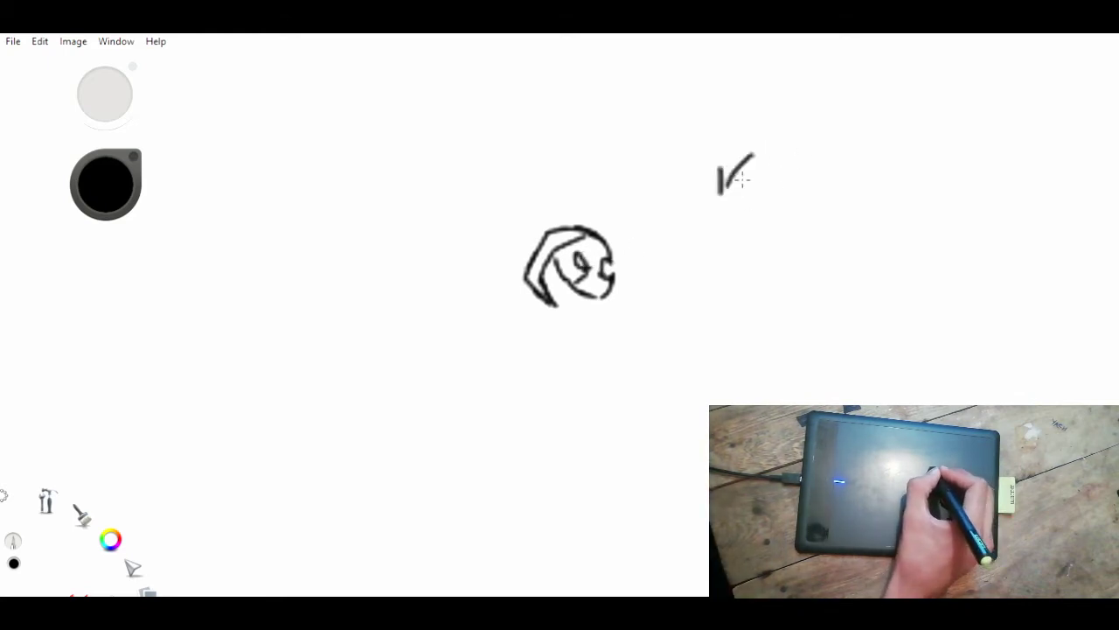
mouse_move(762, 137)
mouse_down()
mouse_move(733, 160)
mouse_move(801, 150)
mouse_move(788, 149)
mouse_move(835, 165)
mouse_move(837, 156)
mouse_move(817, 184)
mouse_up()
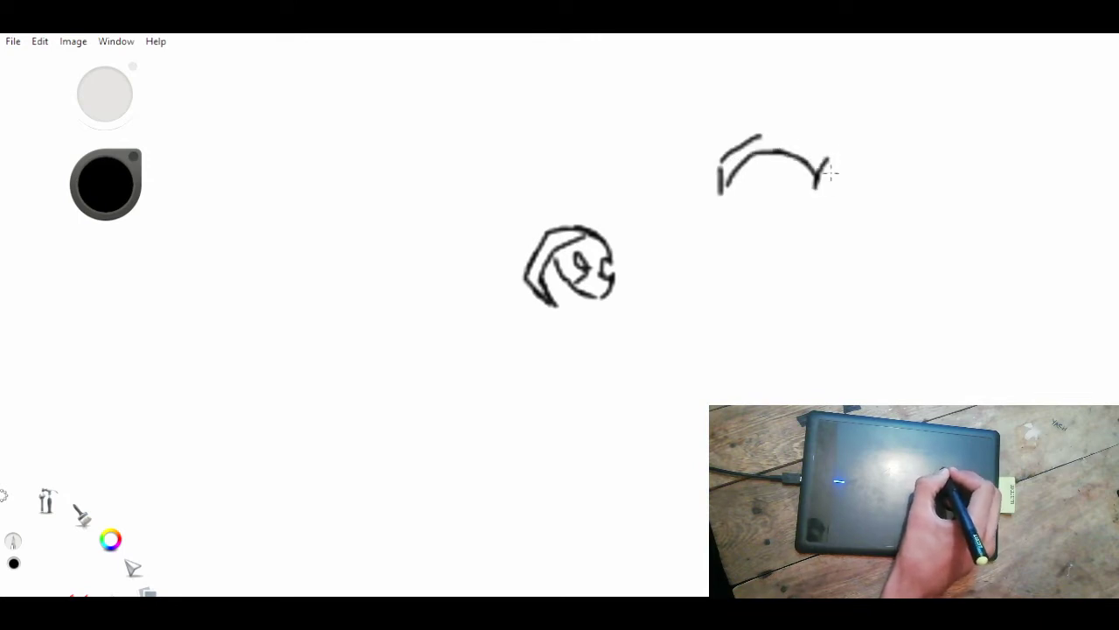
drag(776, 135, 835, 156)
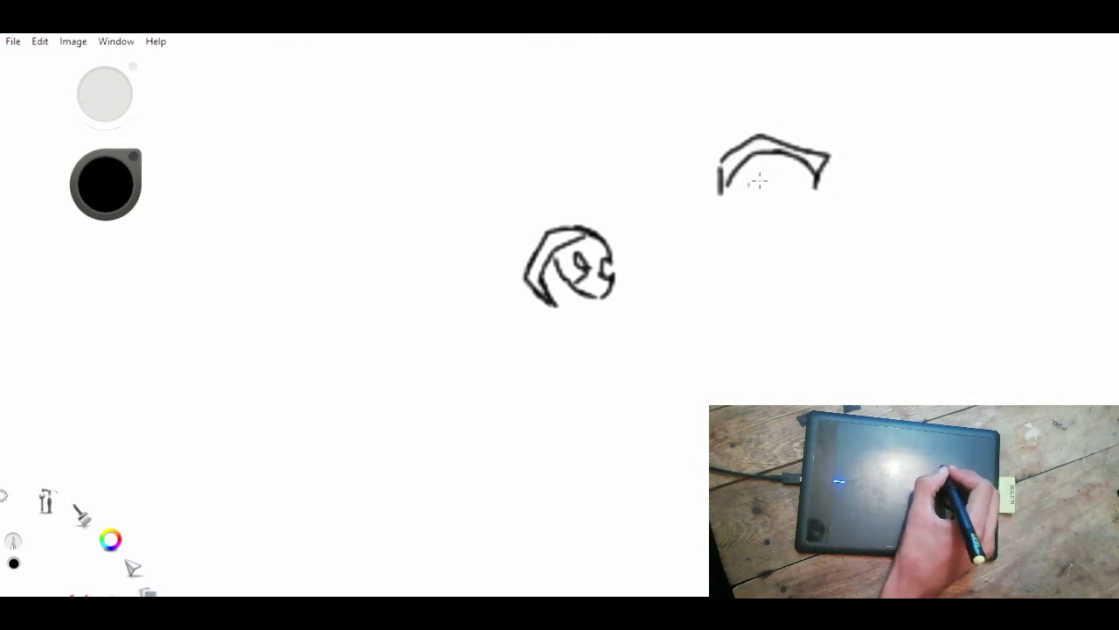
- Draw the iris, pupil and highlight notch of the second eye beneath its upper lid
drag(737, 176, 762, 206)
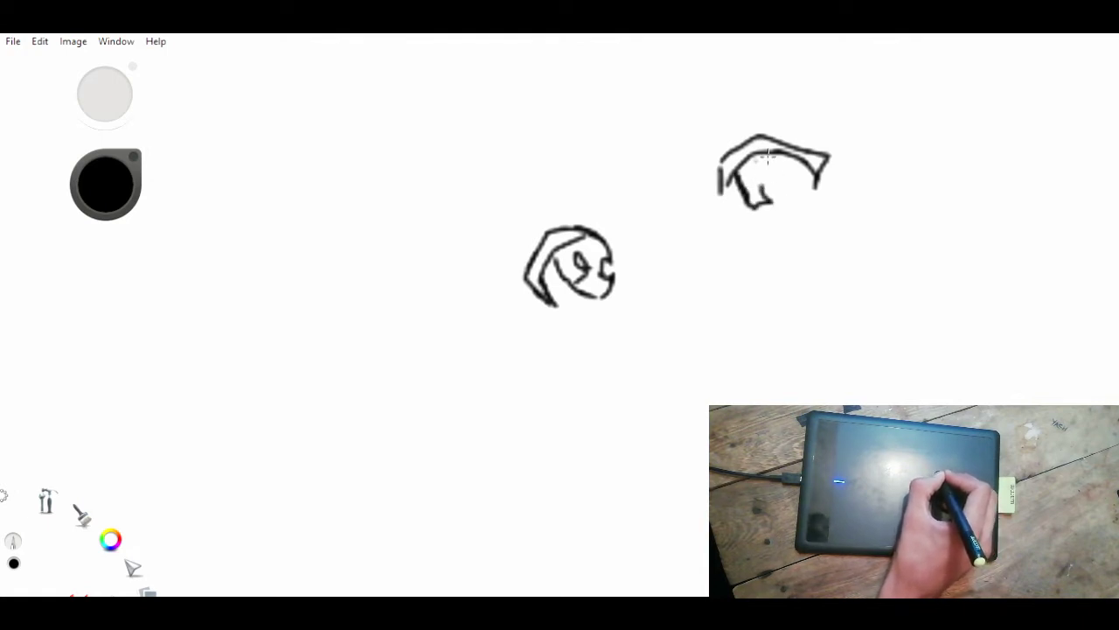
mouse_move(766, 158)
mouse_down()
mouse_move(779, 182)
mouse_move(786, 158)
mouse_move(795, 201)
mouse_up()
drag(811, 158, 797, 219)
drag(767, 185, 790, 181)
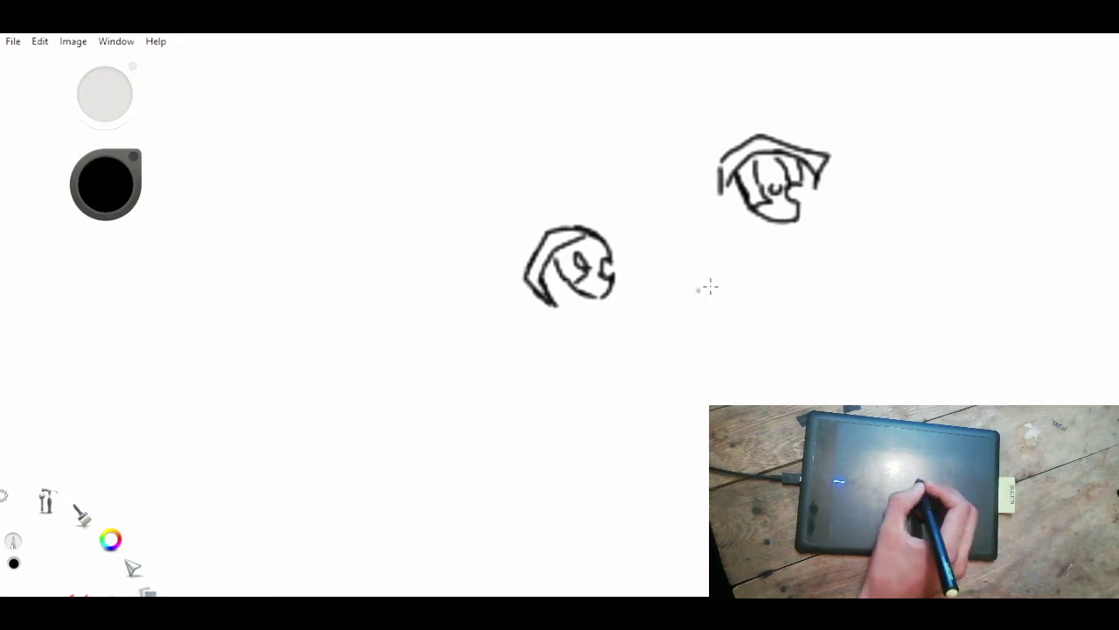
- Draw a short nose mark between the eyes and a slightly open mouth below it
drag(699, 291, 693, 297)
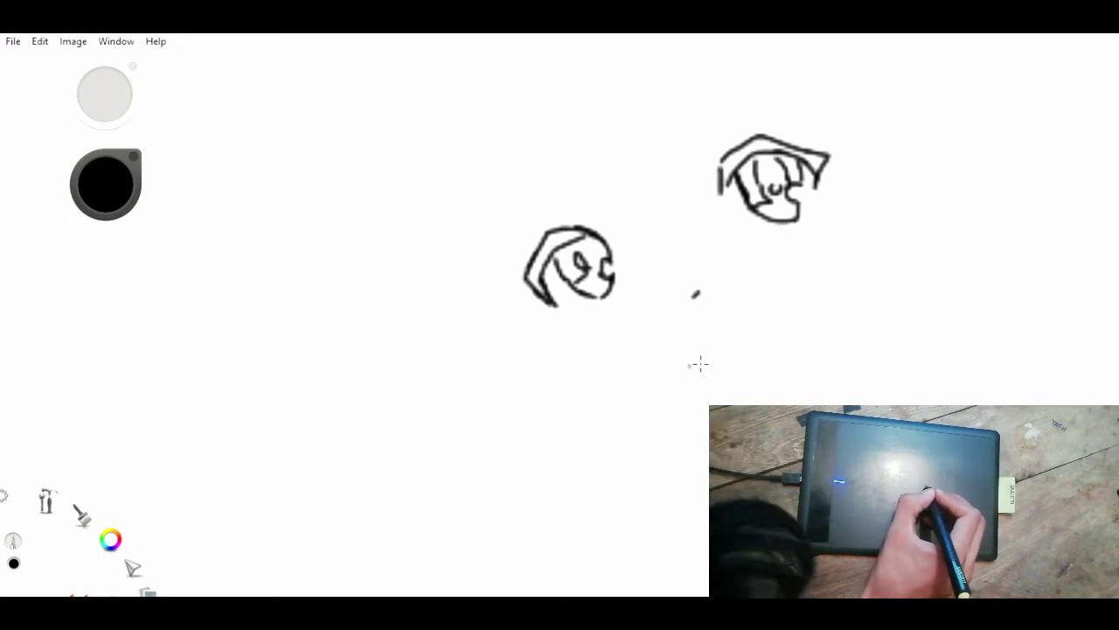
mouse_move(690, 366)
mouse_down()
mouse_move(744, 335)
mouse_move(765, 336)
mouse_up()
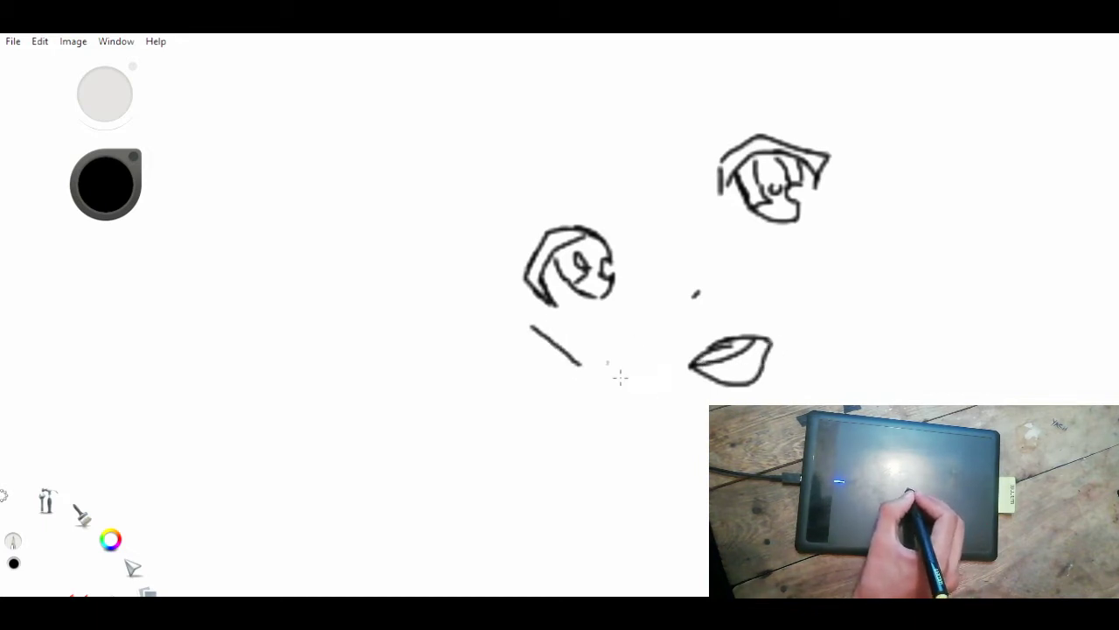
- Draw the face outline with a flat chin and angled jaw lines rising on both sides of the mouth
drag(628, 423, 725, 440)
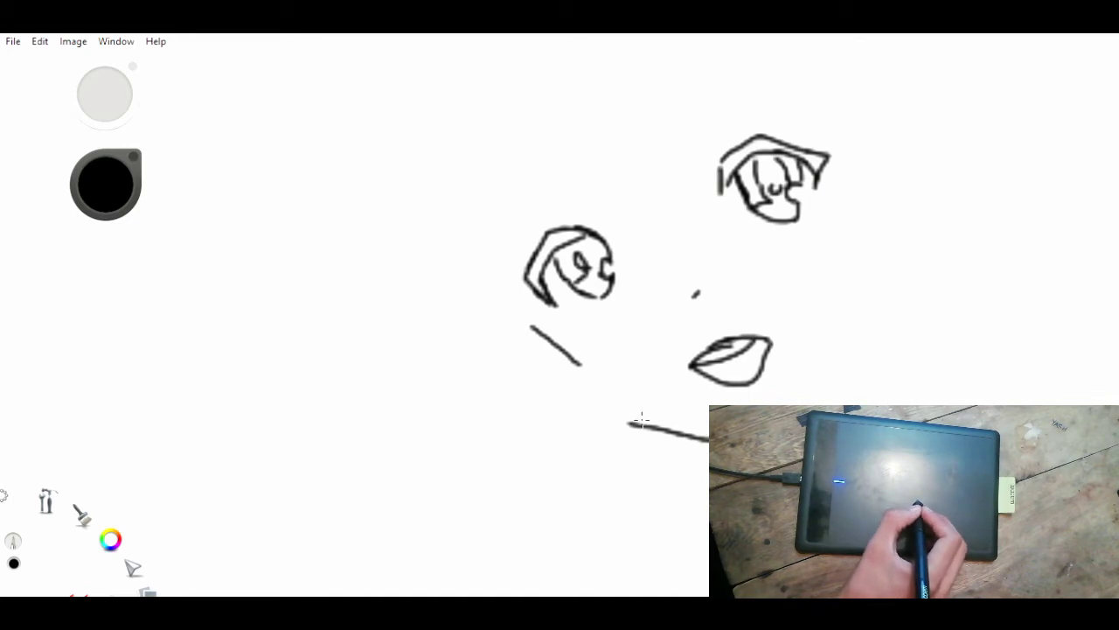
drag(819, 352, 794, 392)
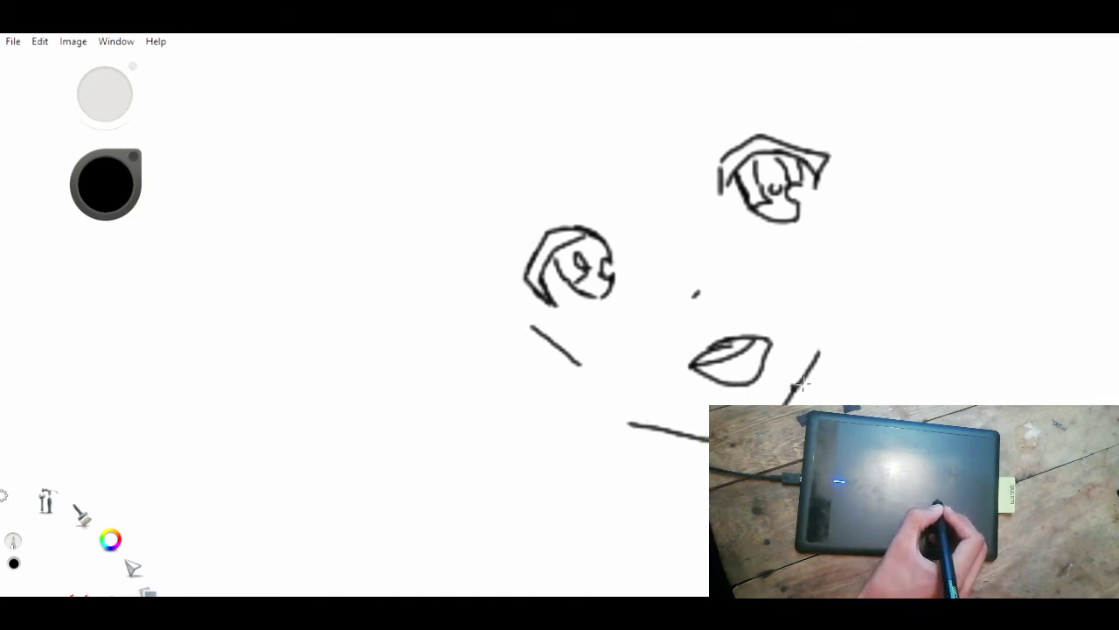
drag(580, 364, 608, 392)
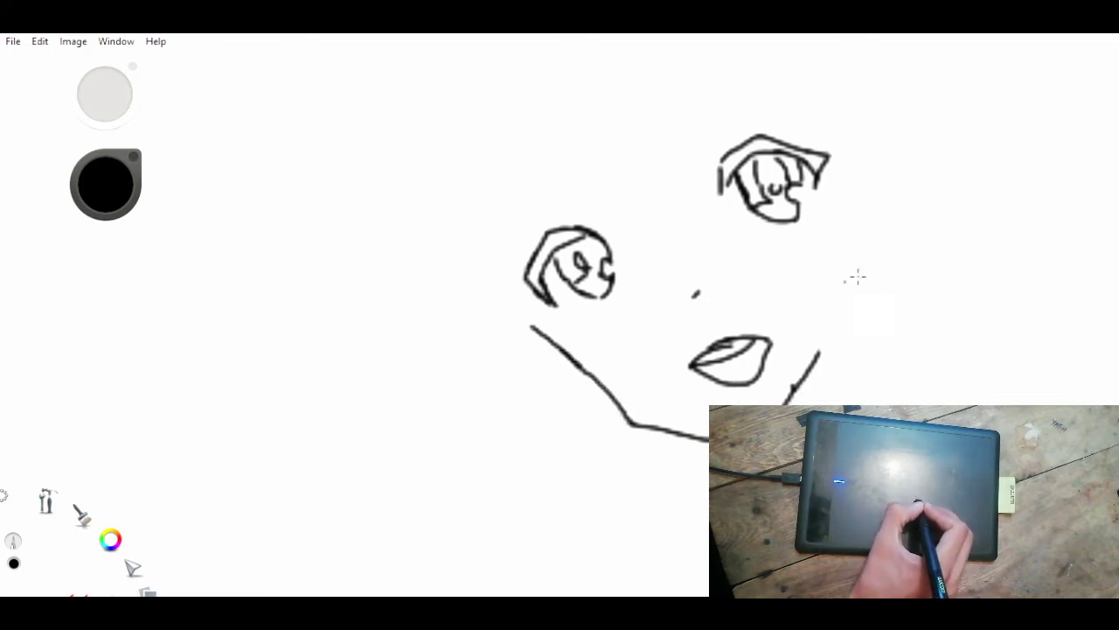
drag(853, 269, 818, 348)
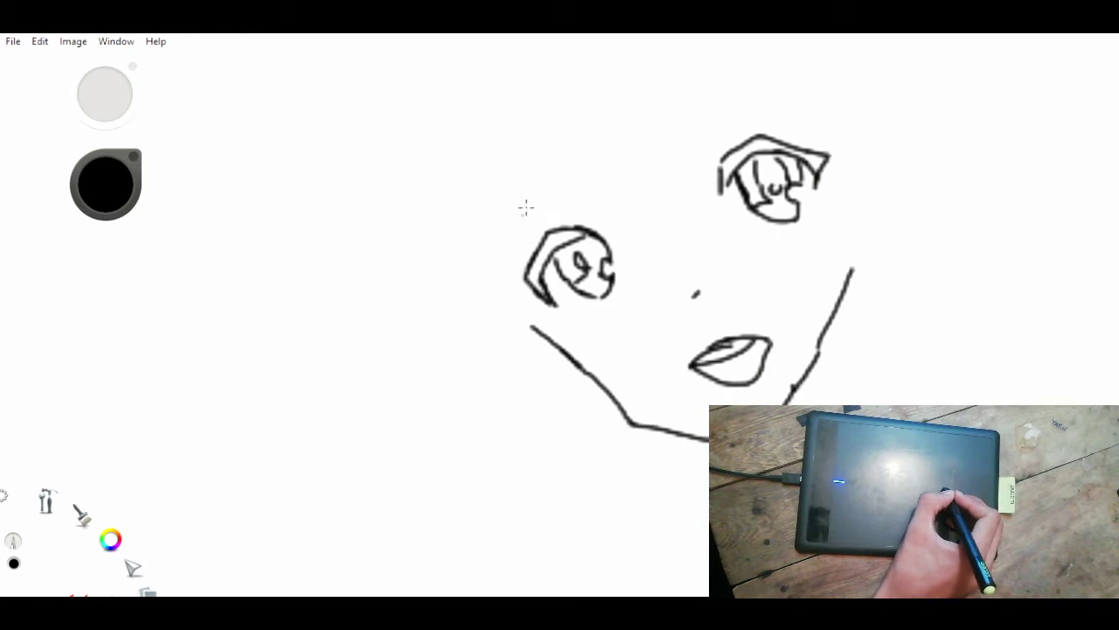
- Draw side hair strands next to the left eye and an arched eyebrow above the right eye
drag(467, 171, 466, 269)
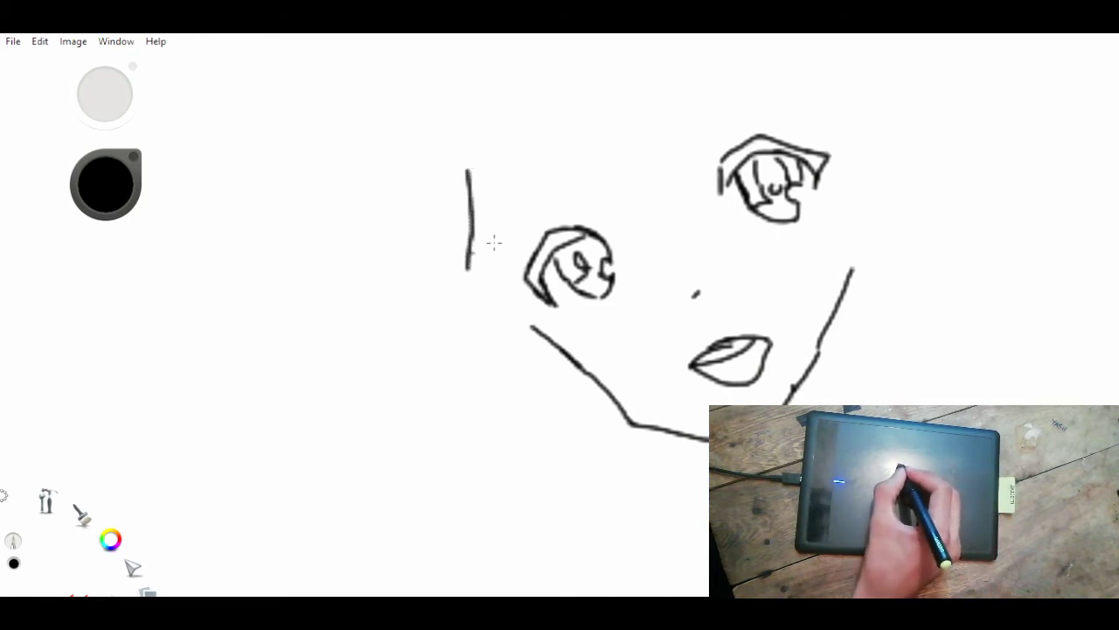
drag(499, 157, 501, 300)
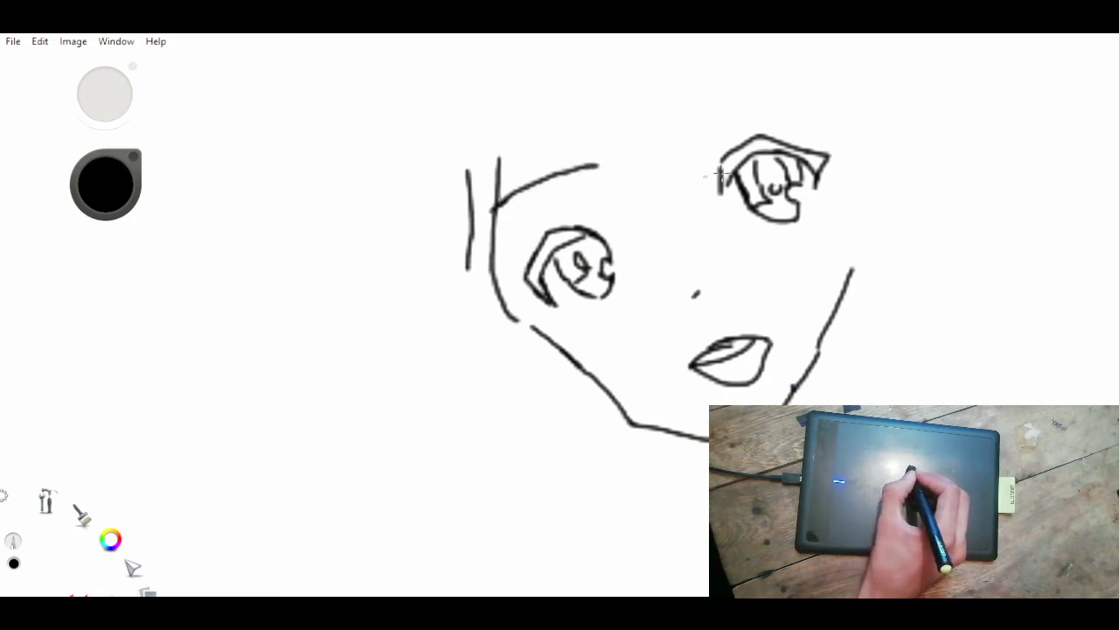
key(space)
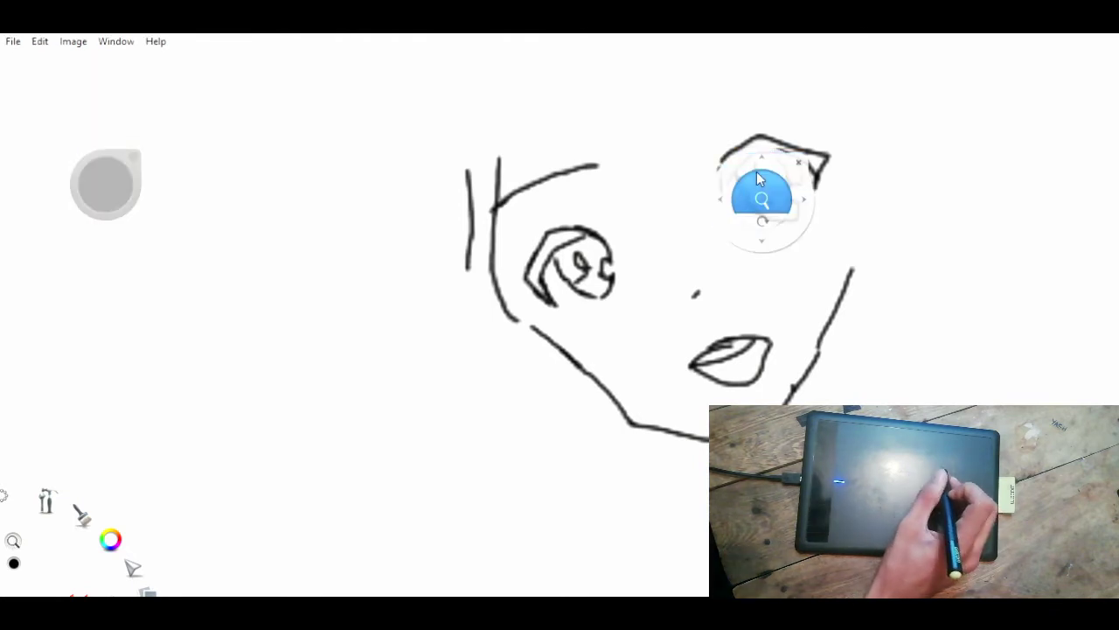
drag(759, 179, 734, 219)
mouse_move(733, 168)
mouse_down()
mouse_move(671, 219)
mouse_move(427, 324)
mouse_up()
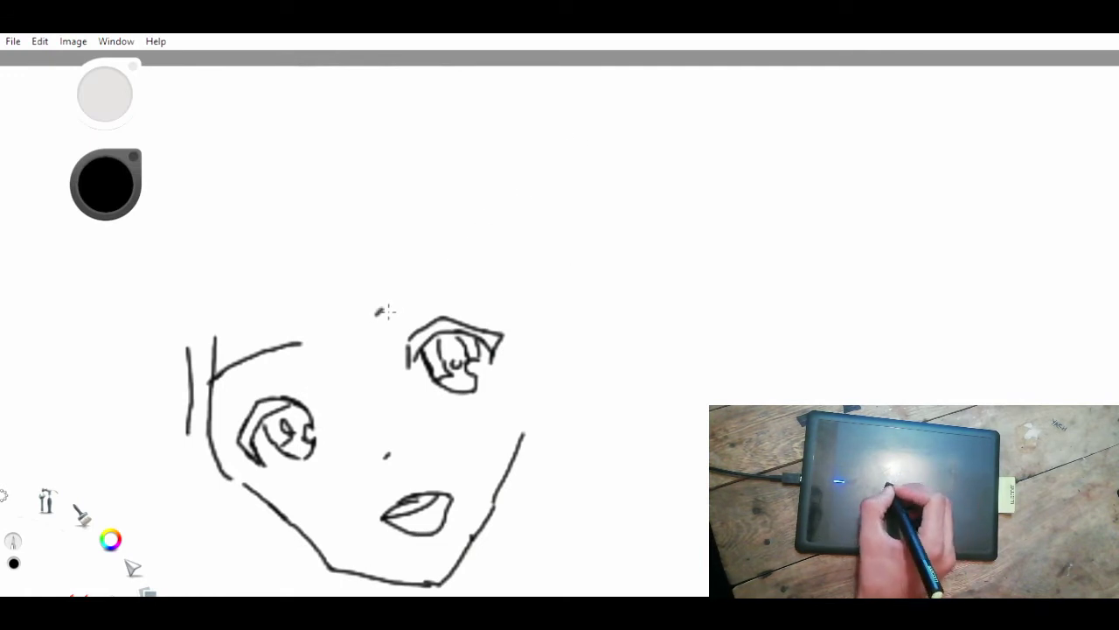
drag(403, 296, 436, 286)
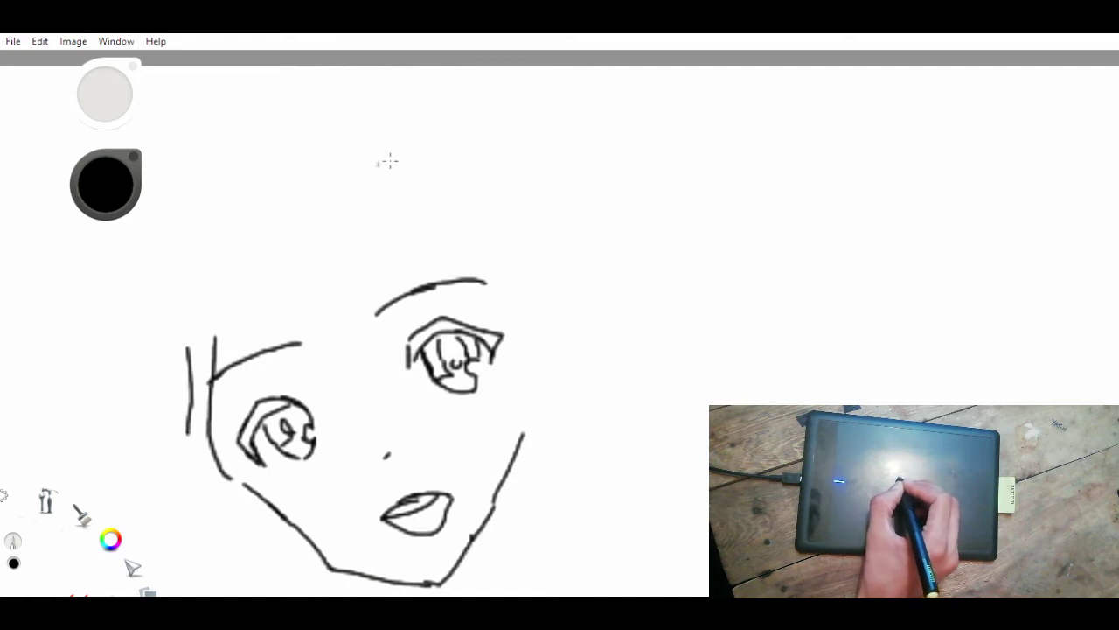
- Draw the fringe as pointed strands falling from a central parting over the left eye and down to the right eyebrow
drag(378, 163, 355, 302)
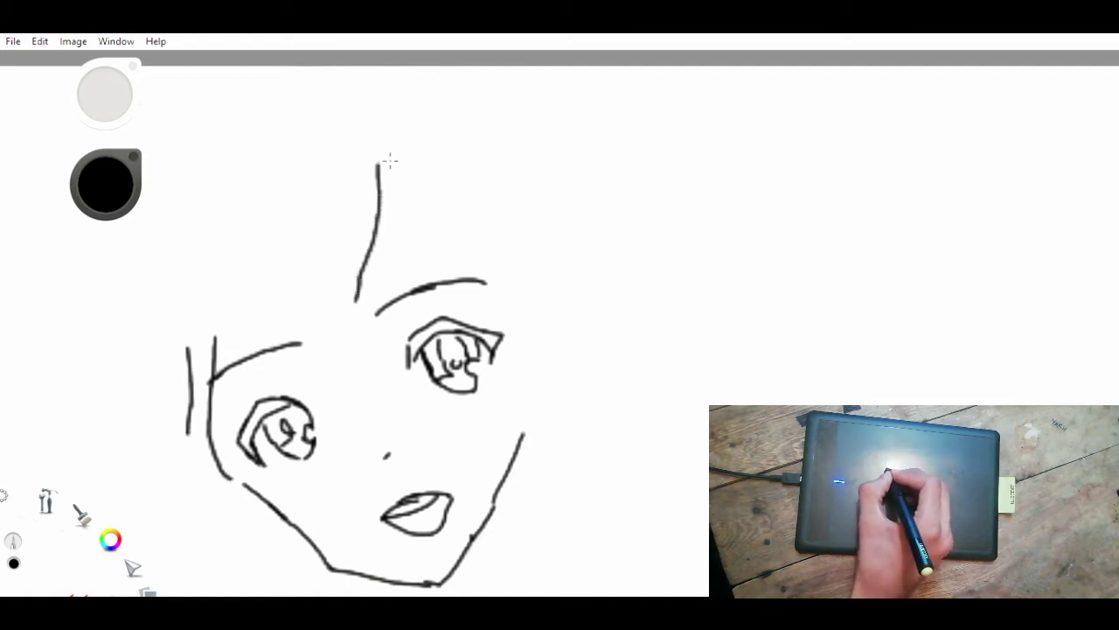
drag(360, 229, 359, 293)
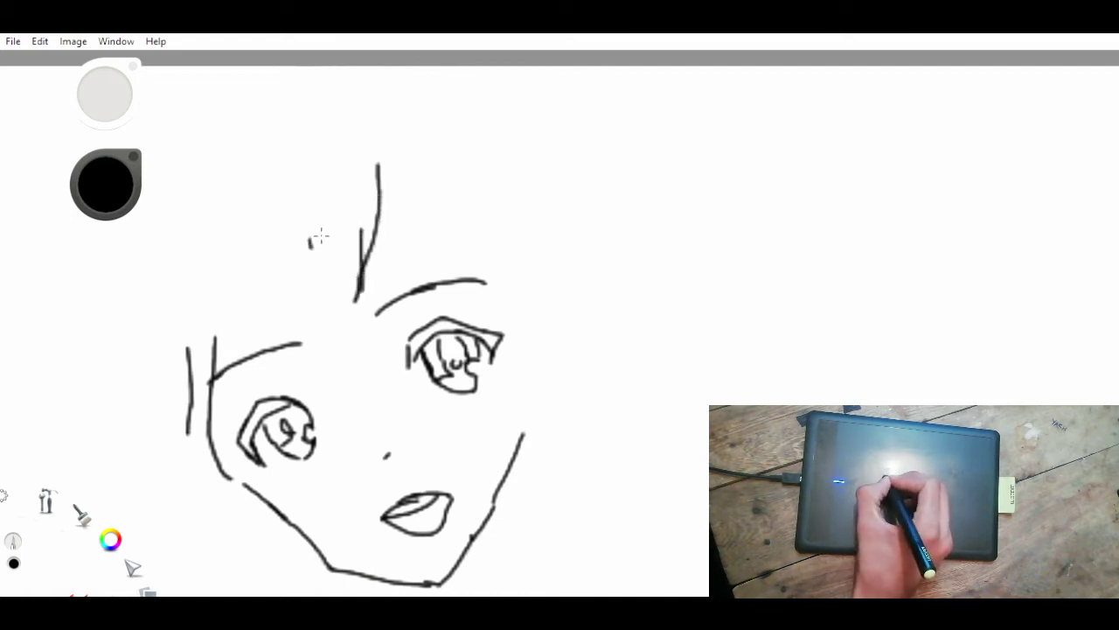
drag(310, 240, 313, 314)
drag(364, 261, 306, 350)
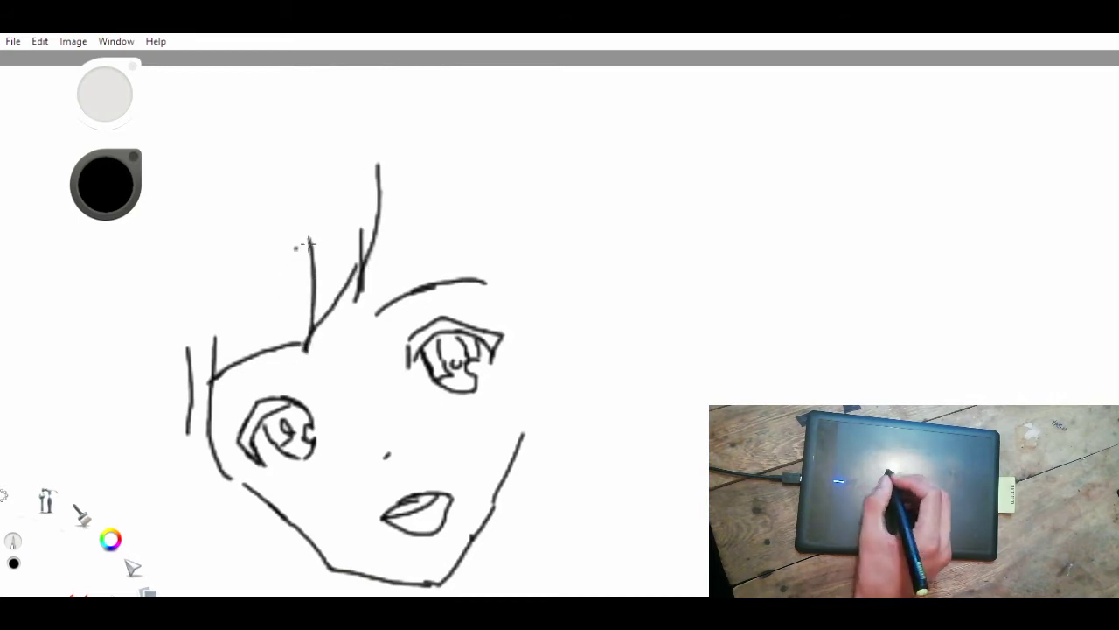
drag(296, 248, 284, 320)
drag(312, 269, 292, 357)
mouse_move(253, 248)
mouse_down()
mouse_move(253, 321)
mouse_move(276, 351)
mouse_move(263, 390)
mouse_up()
drag(245, 343, 237, 406)
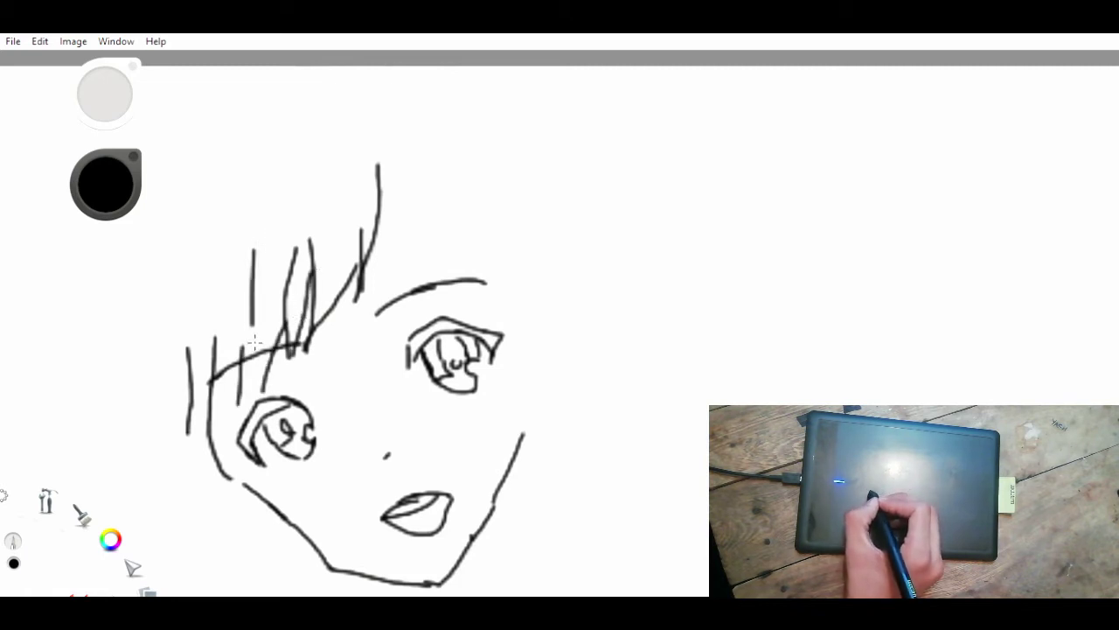
mouse_move(215, 529)
mouse_down()
mouse_move(229, 511)
mouse_move(236, 425)
mouse_up()
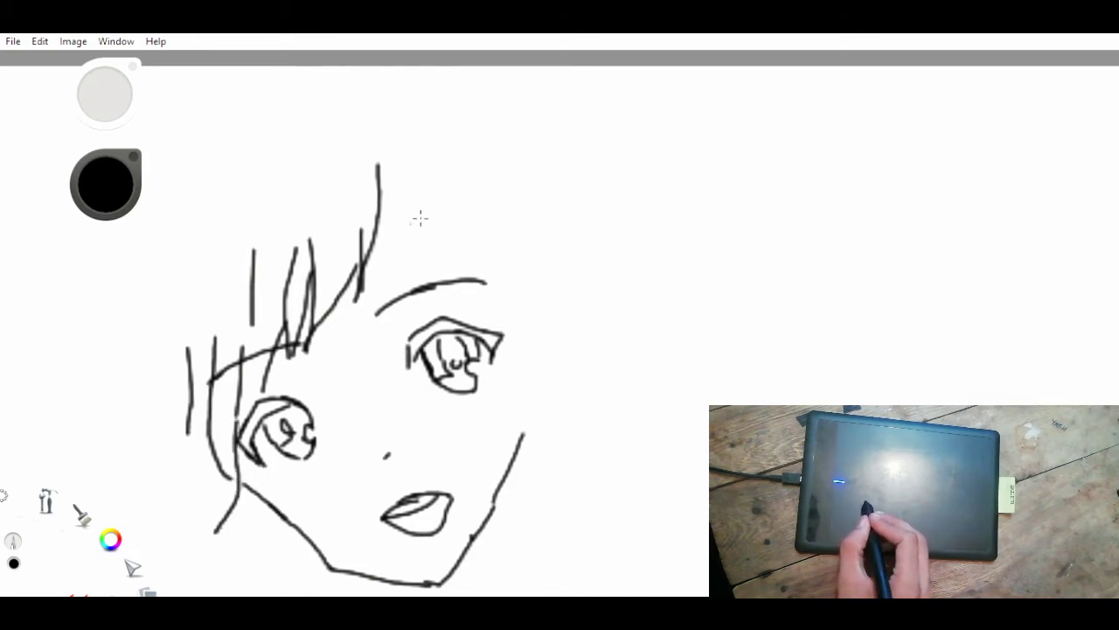
mouse_move(382, 190)
mouse_down()
mouse_move(426, 225)
mouse_move(454, 292)
mouse_up()
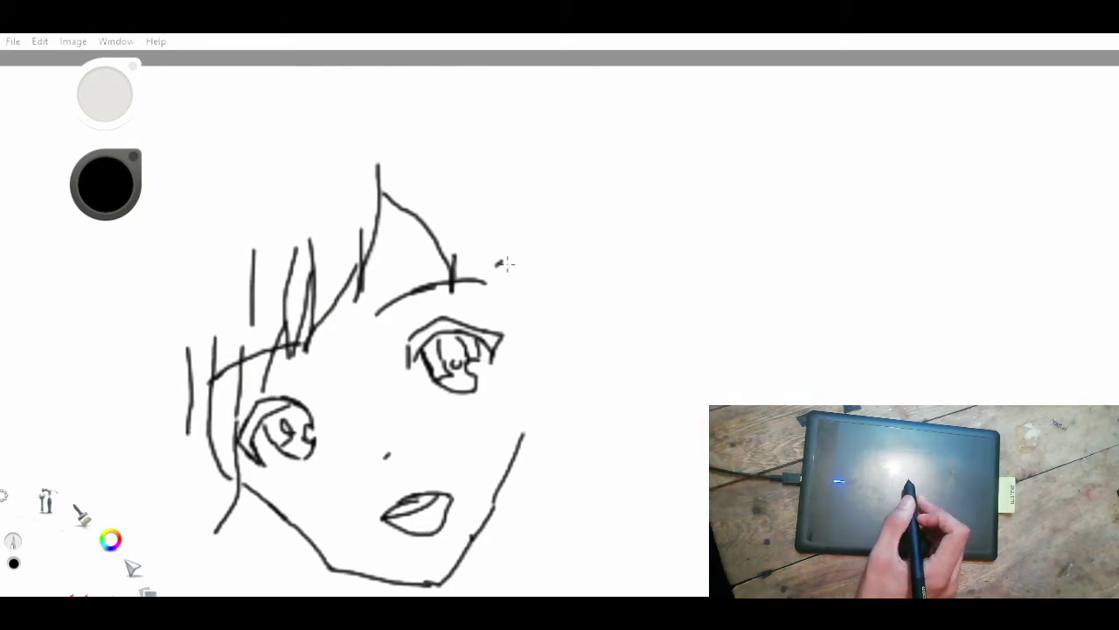
- Draw short curved segments of the top head outline along the upper edge of the canvas
key(space)
drag(518, 206, 503, 96)
key(space)
drag(515, 166, 595, 473)
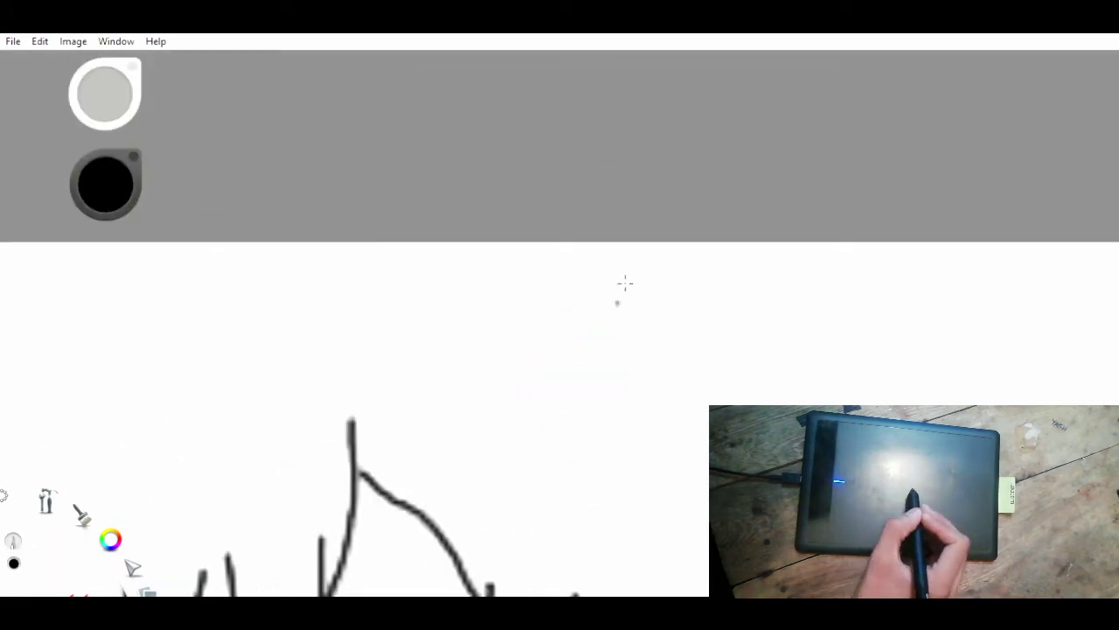
mouse_move(217, 249)
mouse_down()
mouse_move(262, 232)
mouse_move(223, 244)
mouse_move(245, 243)
mouse_up()
click(366, 270)
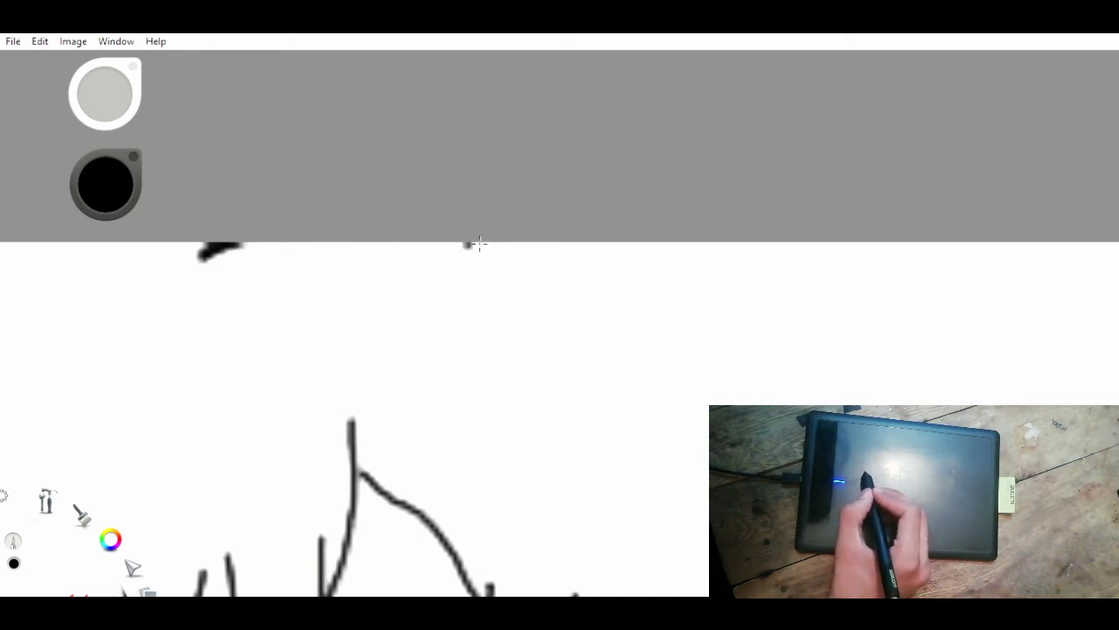
drag(479, 244, 513, 269)
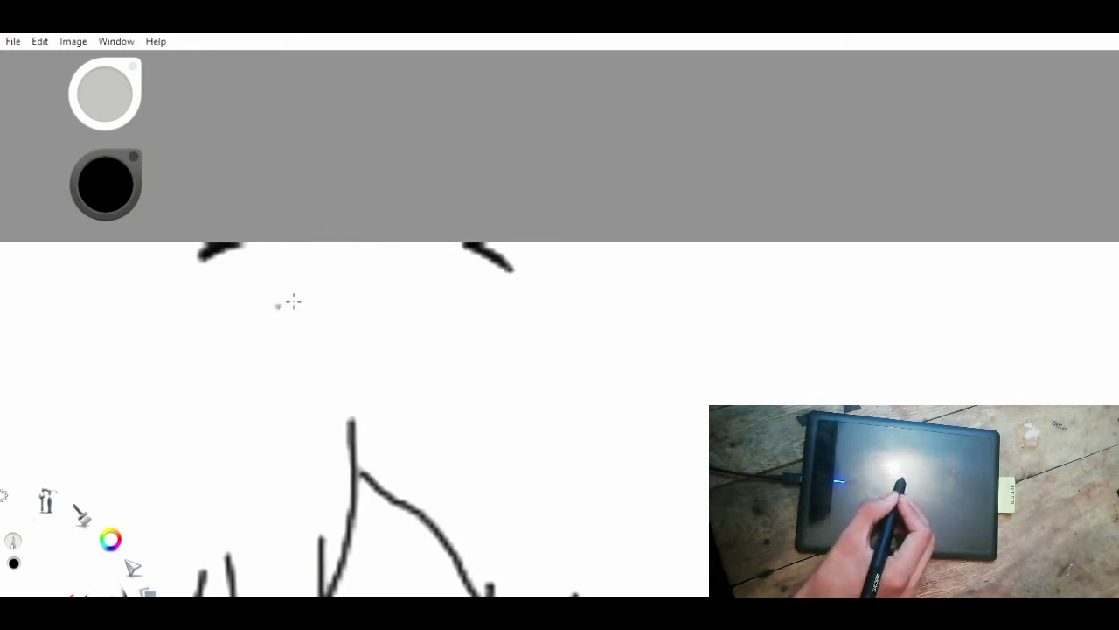
- Draw a burst of curved hair strands radiating from one point at the crown above the parting
mouse_move(225, 347)
mouse_down()
mouse_move(326, 301)
mouse_move(216, 299)
mouse_up()
mouse_move(329, 305)
mouse_down()
mouse_move(285, 363)
mouse_move(348, 342)
mouse_move(405, 353)
mouse_up()
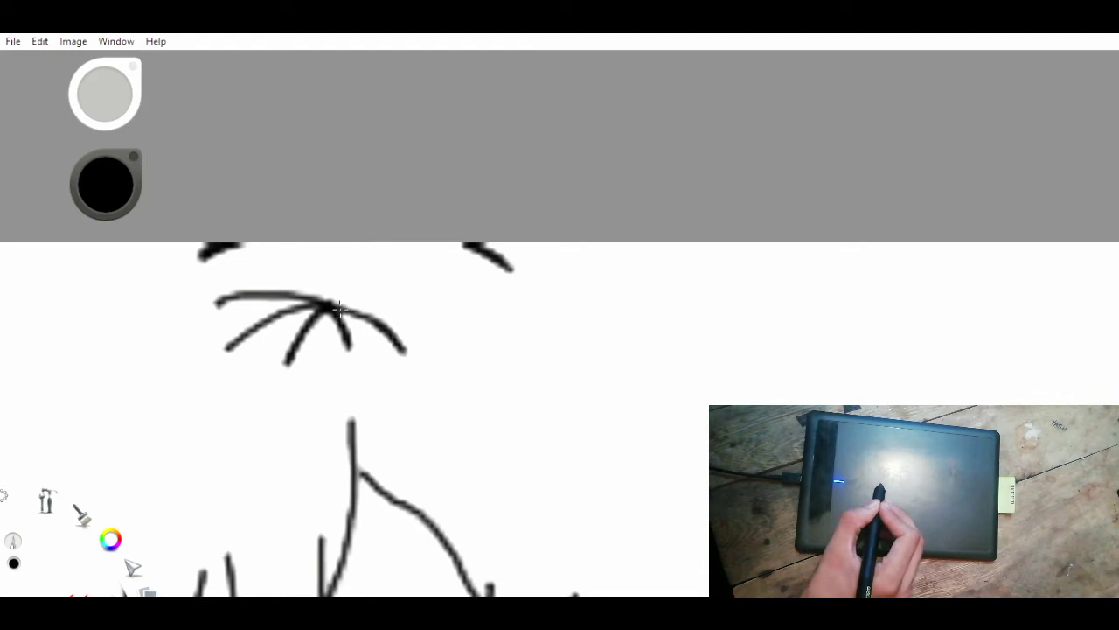
drag(332, 303, 439, 299)
mouse_move(356, 271)
mouse_down()
mouse_move(341, 308)
mouse_move(397, 250)
mouse_up()
mouse_move(397, 250)
mouse_down()
mouse_move(338, 278)
mouse_move(322, 300)
mouse_up()
drag(322, 300, 244, 255)
mouse_move(245, 255)
mouse_down()
mouse_move(320, 295)
mouse_move(380, 262)
mouse_up()
- Draw the outer hair outline as a thick curve from the crown down the right side of the head
mouse_move(341, 308)
mouse_down()
mouse_move(425, 243)
mouse_move(478, 254)
mouse_up()
mouse_move(477, 255)
mouse_down()
mouse_move(413, 242)
mouse_move(542, 284)
mouse_up()
mouse_move(479, 267)
mouse_down()
mouse_move(511, 259)
mouse_move(643, 348)
mouse_move(523, 280)
mouse_move(684, 385)
mouse_up()
mouse_move(603, 320)
mouse_down()
mouse_move(678, 381)
mouse_move(622, 343)
mouse_move(699, 405)
mouse_move(710, 430)
mouse_up()
drag(678, 378, 709, 423)
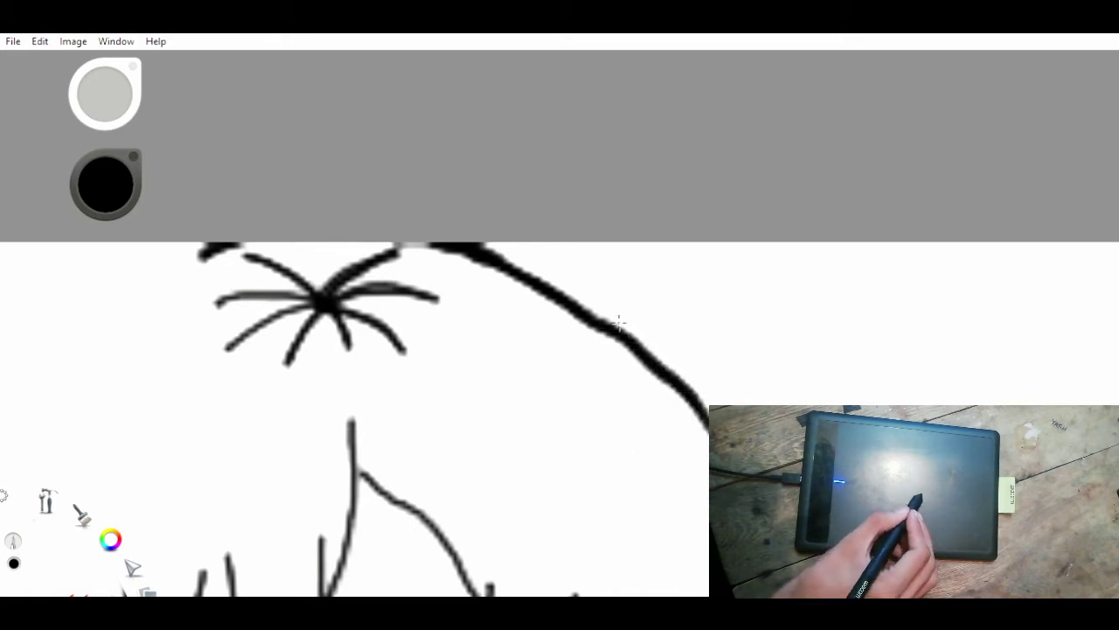
drag(619, 324, 481, 245)
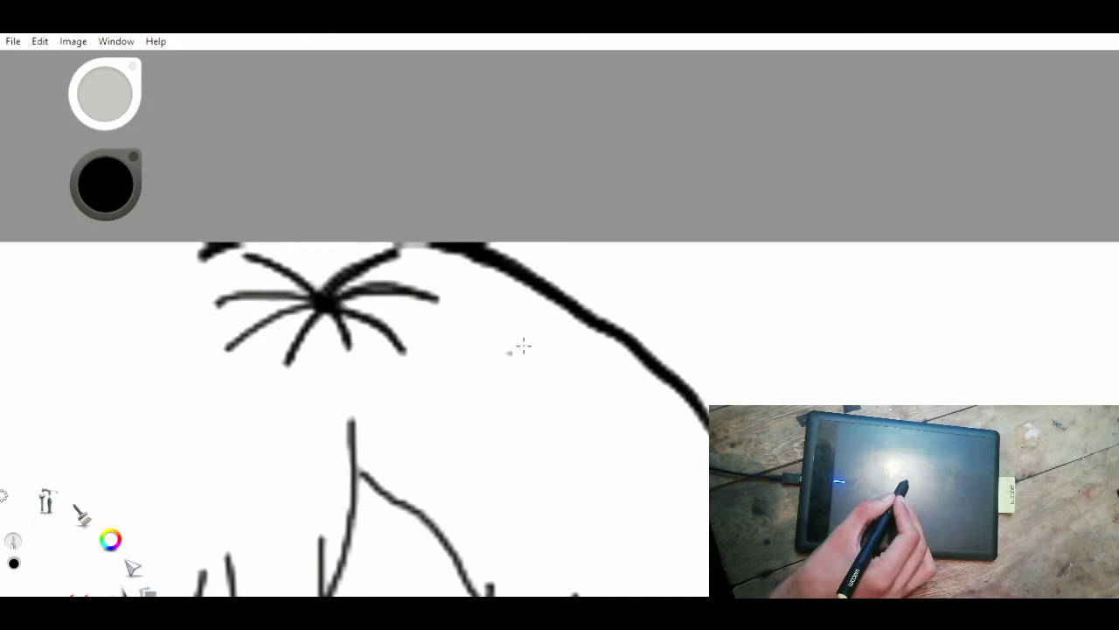
- Draw a hair ornament beside the fringe as a small circle with three angular petals around it
drag(440, 437, 455, 450)
mouse_move(527, 390)
mouse_down()
mouse_move(506, 432)
mouse_move(542, 443)
mouse_move(560, 404)
mouse_move(517, 390)
mouse_up()
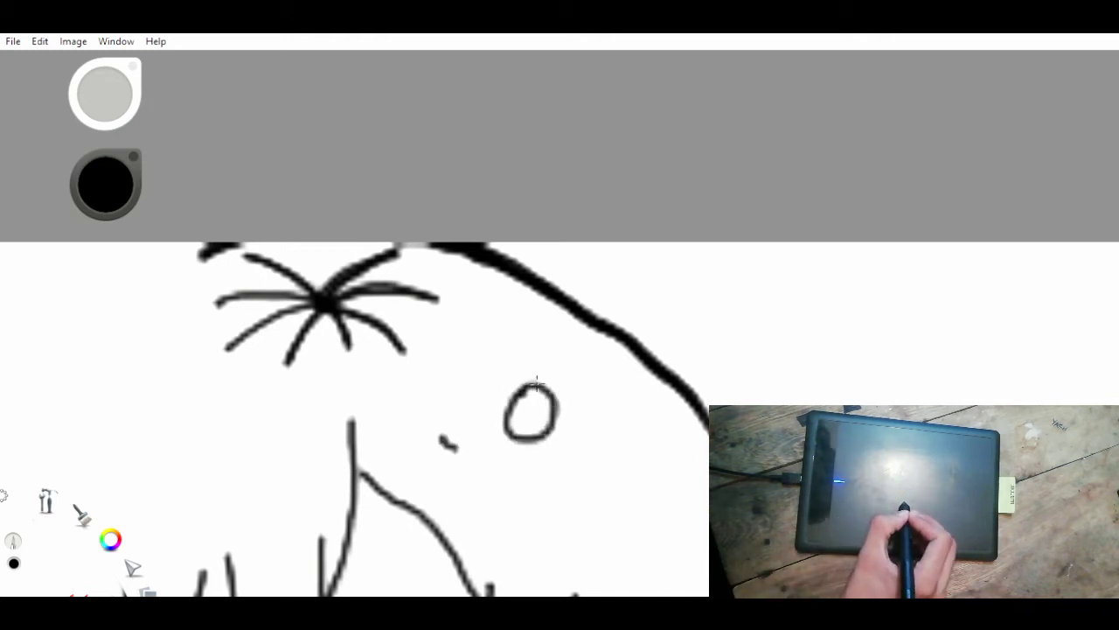
mouse_move(568, 353)
mouse_down()
mouse_move(523, 377)
mouse_move(563, 352)
mouse_move(596, 384)
mouse_move(557, 400)
mouse_move(530, 378)
mouse_up()
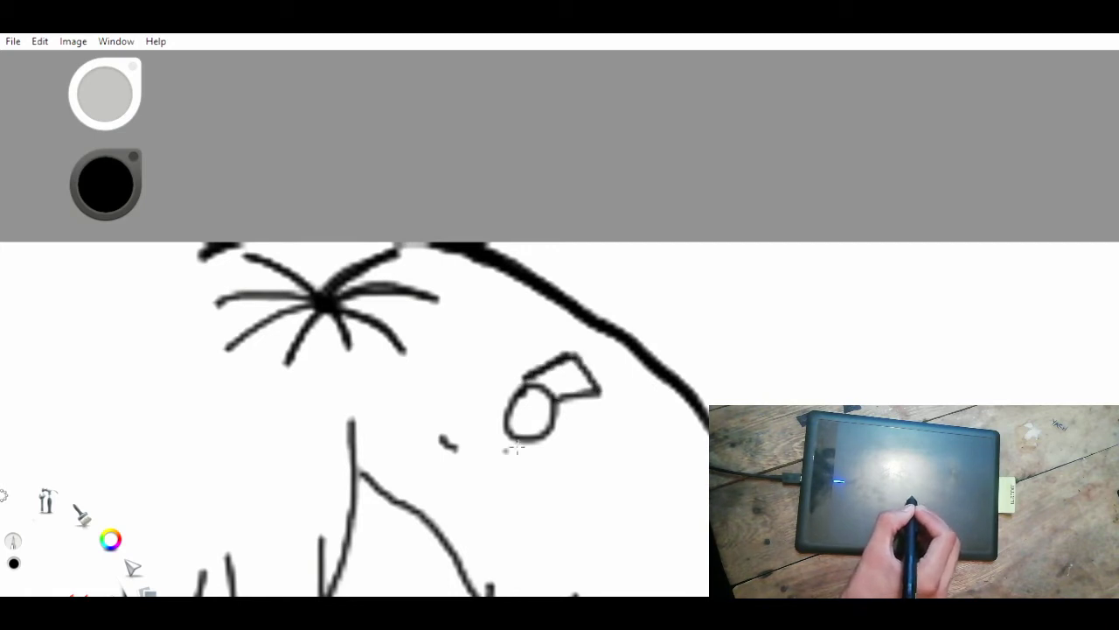
mouse_move(515, 444)
mouse_down()
mouse_move(504, 463)
mouse_move(549, 485)
mouse_move(544, 440)
mouse_up()
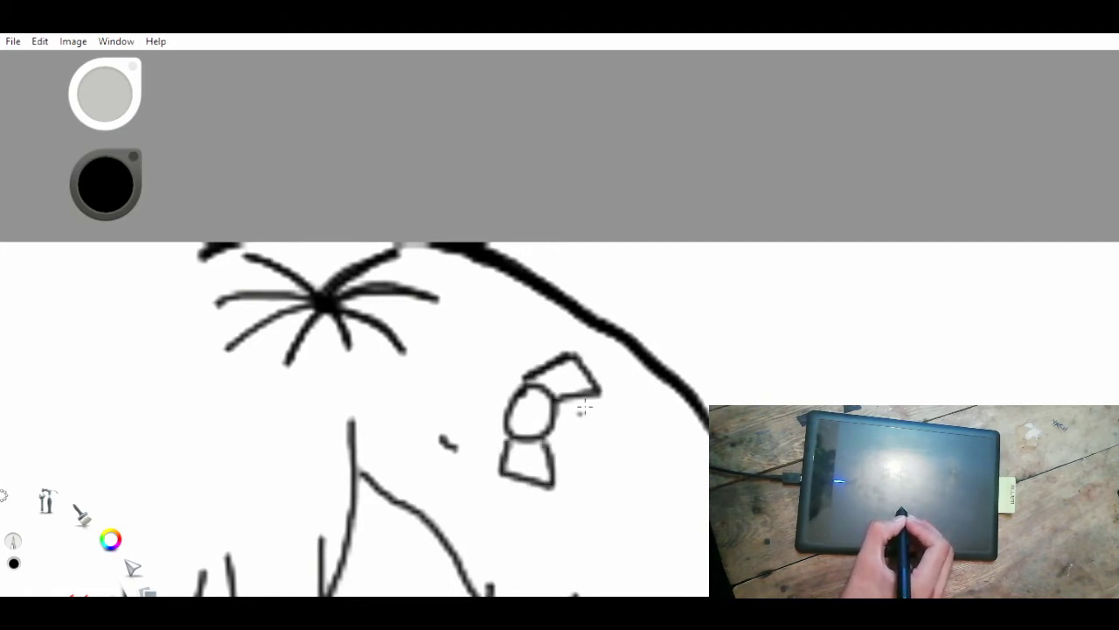
mouse_move(558, 402)
mouse_down()
mouse_move(605, 437)
mouse_move(600, 453)
mouse_move(609, 449)
mouse_up()
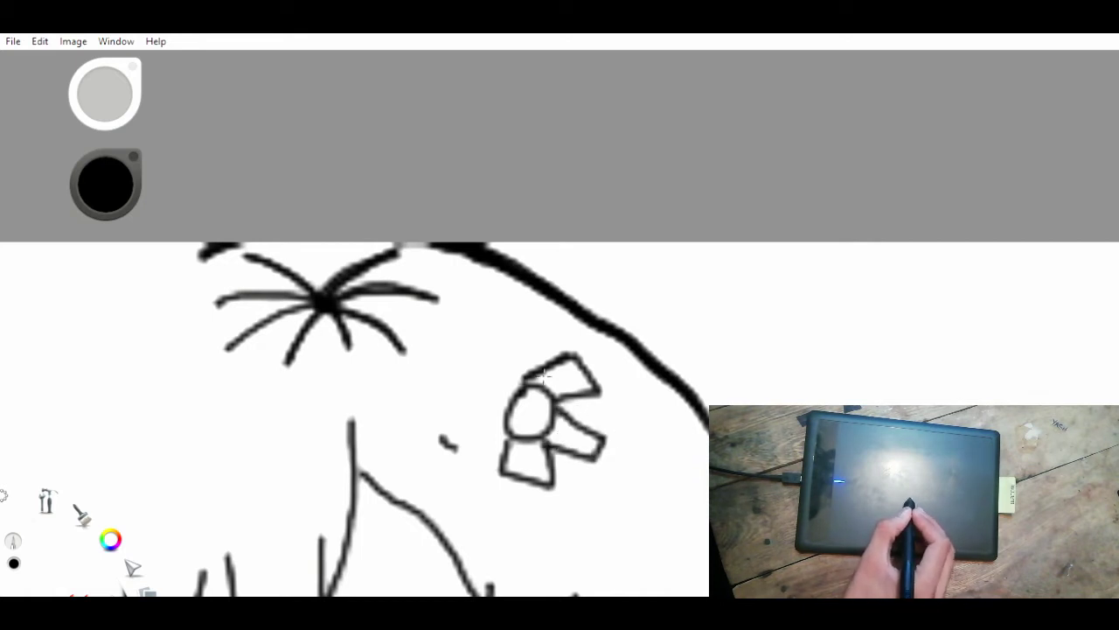
key(e)
drag(390, 377, 453, 392)
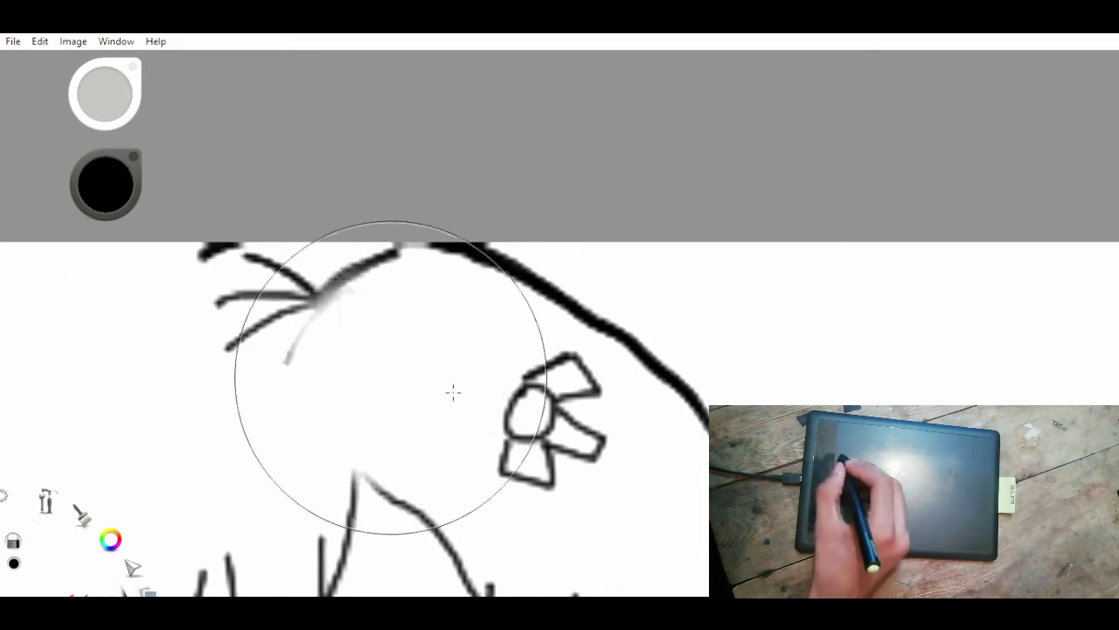
key(ctrl+z)
click(549, 430)
key(ctrl+z)
click(443, 342)
key(ctrl+z)
- Redraw the hair ornament as a flower with five angular petals around the small circle
drag(106, 71, 110, 86)
drag(513, 439, 614, 441)
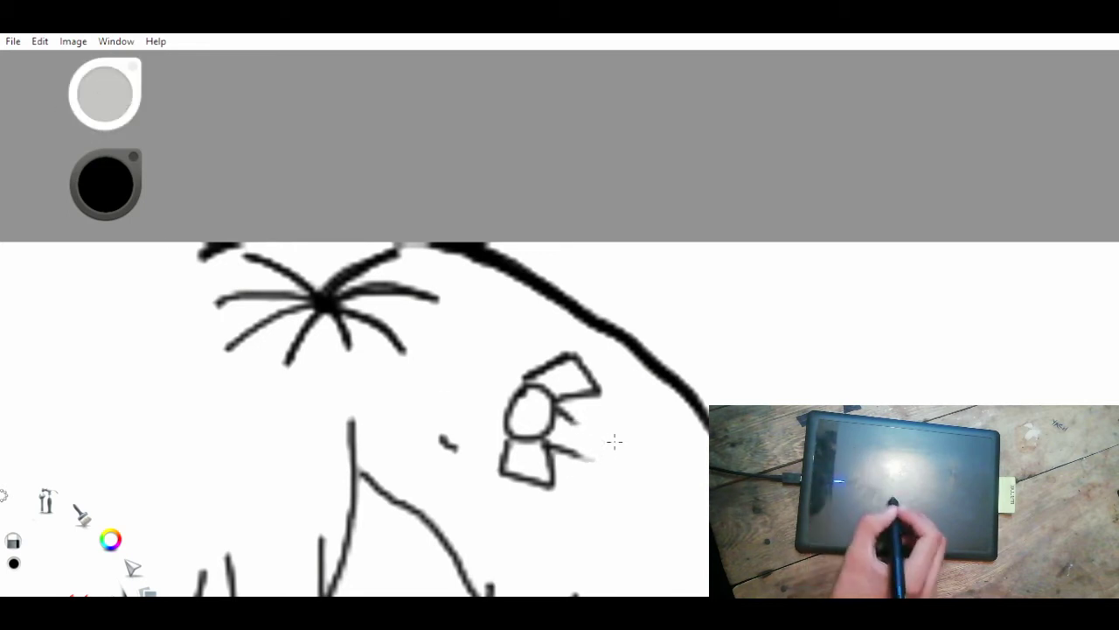
mouse_move(602, 384)
mouse_down()
mouse_move(570, 397)
mouse_move(559, 364)
mouse_move(538, 369)
mouse_up()
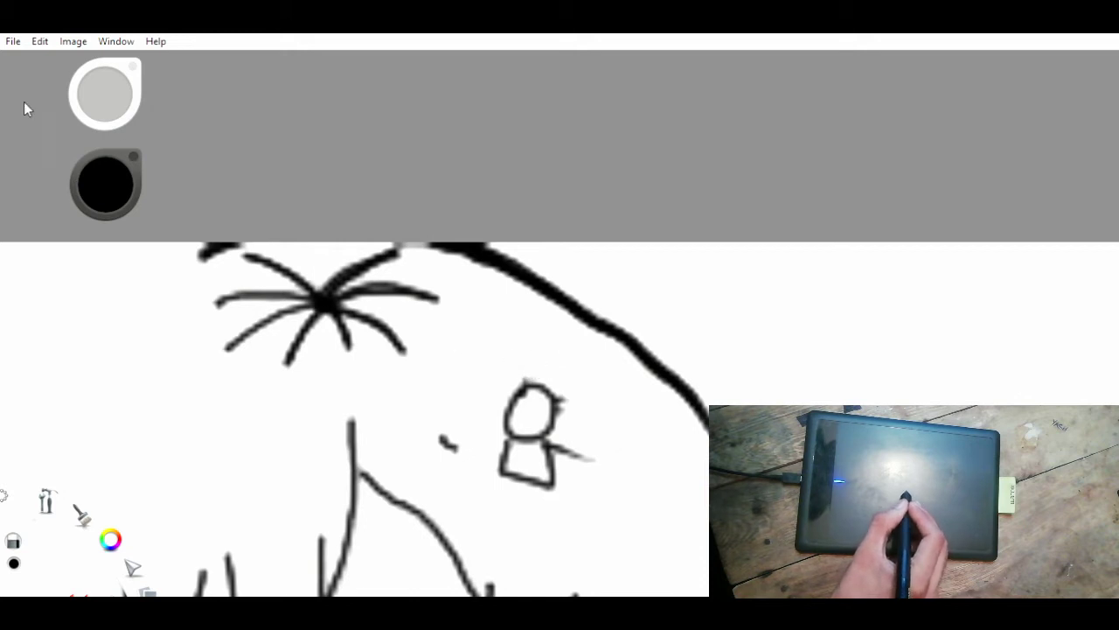
mouse_move(464, 394)
mouse_down()
mouse_move(478, 391)
mouse_move(457, 395)
mouse_move(459, 441)
mouse_move(513, 442)
mouse_up()
drag(468, 348, 512, 390)
mouse_move(528, 322)
mouse_down()
mouse_move(468, 350)
mouse_move(529, 360)
mouse_move(534, 371)
mouse_move(569, 354)
mouse_move(602, 385)
mouse_move(561, 399)
mouse_move(613, 428)
mouse_move(584, 460)
mouse_move(570, 433)
mouse_up()
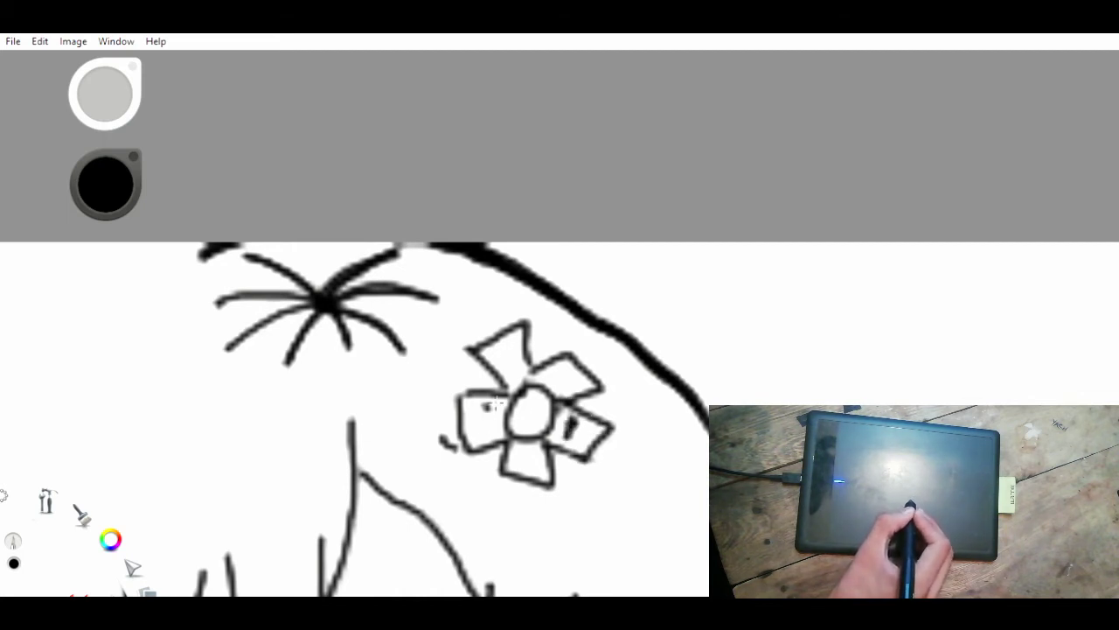
- Add short detail strokes inside the flower petals and a small dash on the parting below the crown burst
mouse_move(486, 405)
mouse_down()
mouse_move(486, 429)
mouse_move(546, 458)
mouse_up()
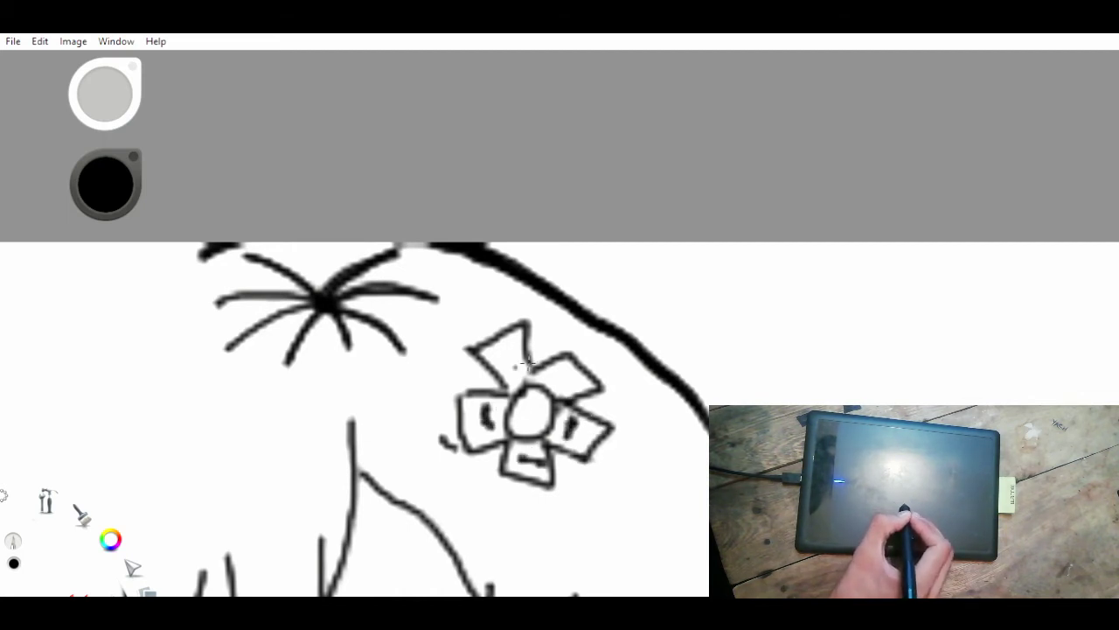
mouse_move(502, 355)
mouse_down()
mouse_move(505, 376)
mouse_move(568, 376)
mouse_move(577, 388)
mouse_up()
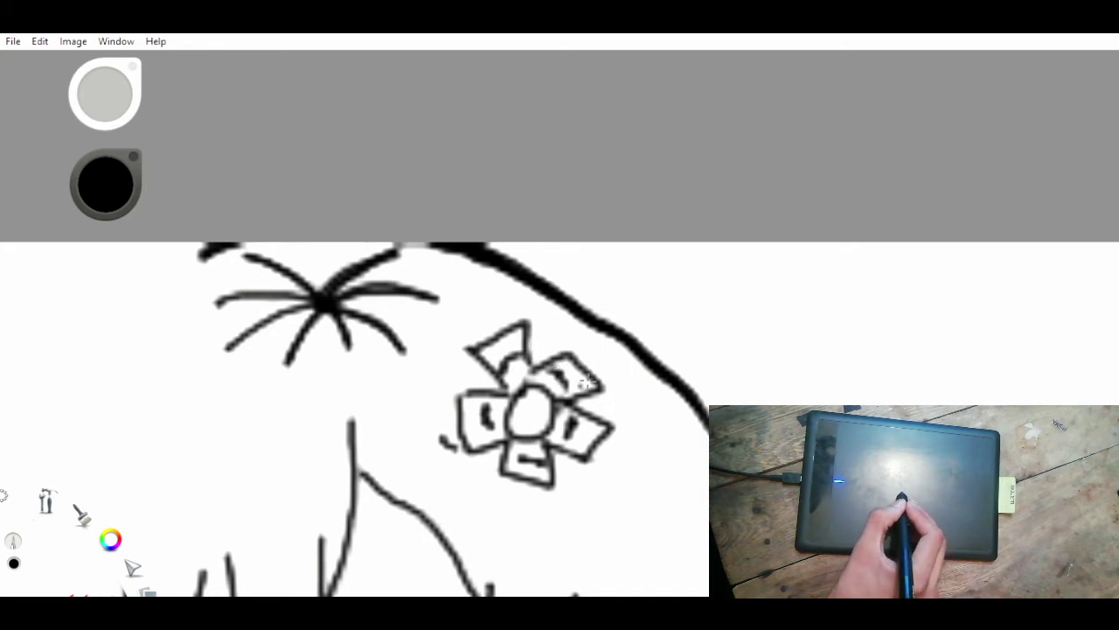
drag(357, 362, 359, 375)
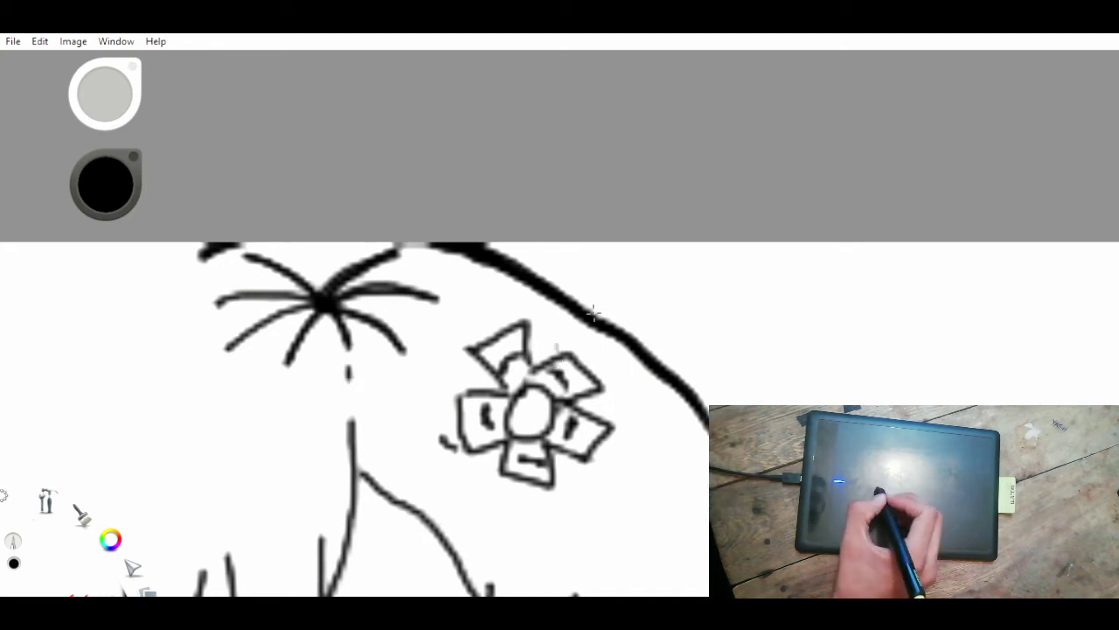
- Draw the outer hair outline from the crown down the left side of the head, with one curved strand line inside it
key(space)
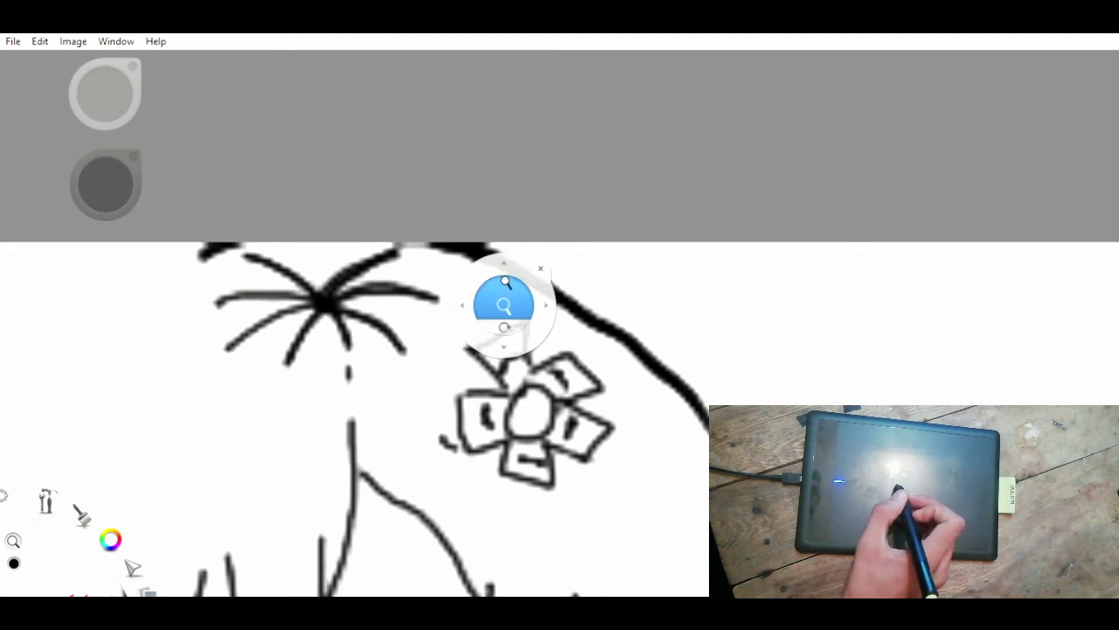
drag(507, 290, 444, 346)
drag(310, 312, 642, 267)
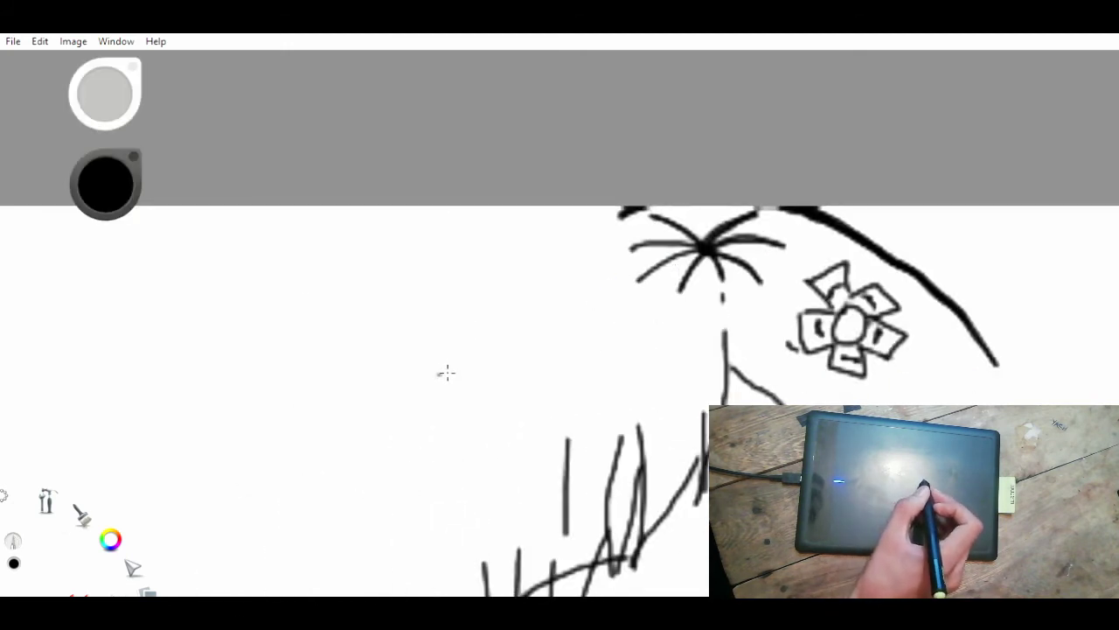
mouse_move(438, 374)
mouse_down()
mouse_move(531, 267)
mouse_move(623, 210)
mouse_up()
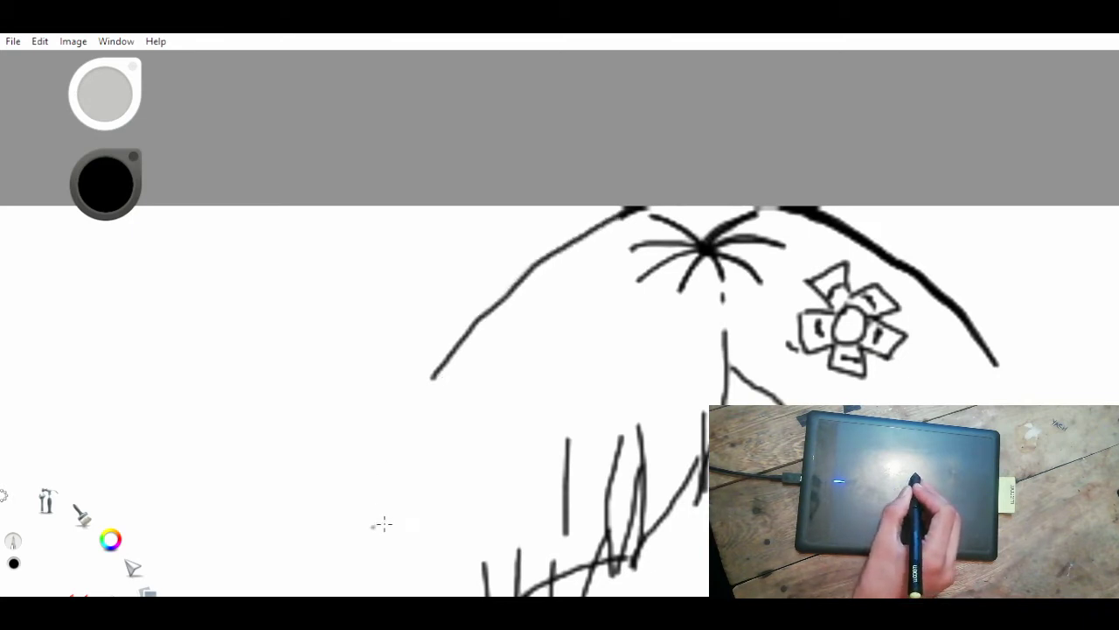
drag(383, 523, 455, 368)
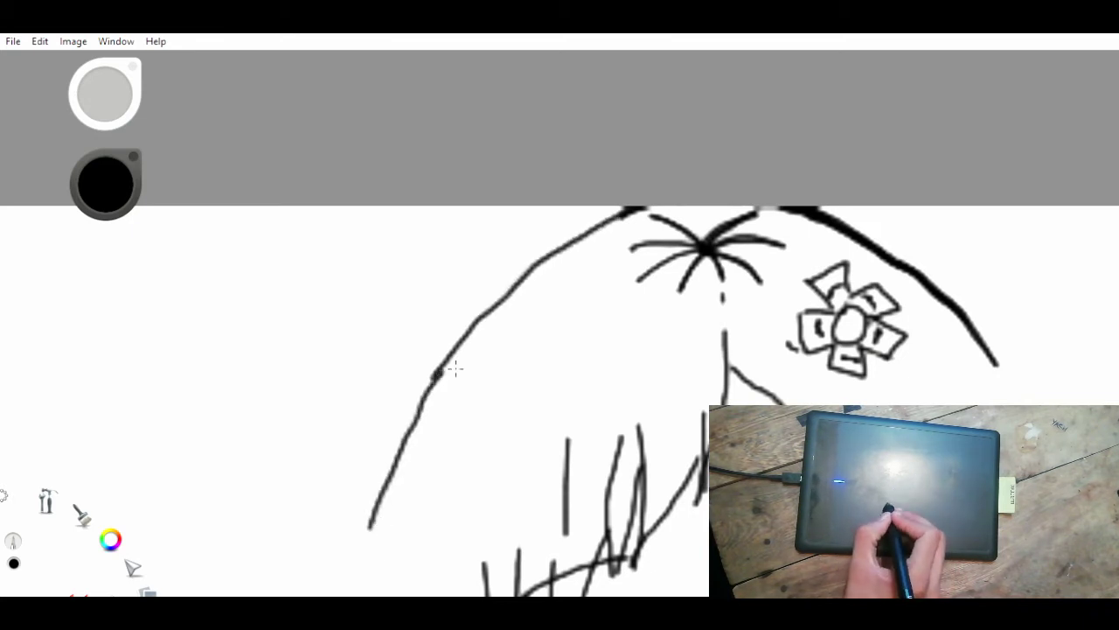
mouse_move(577, 293)
mouse_down()
mouse_move(505, 390)
mouse_move(486, 446)
mouse_up()
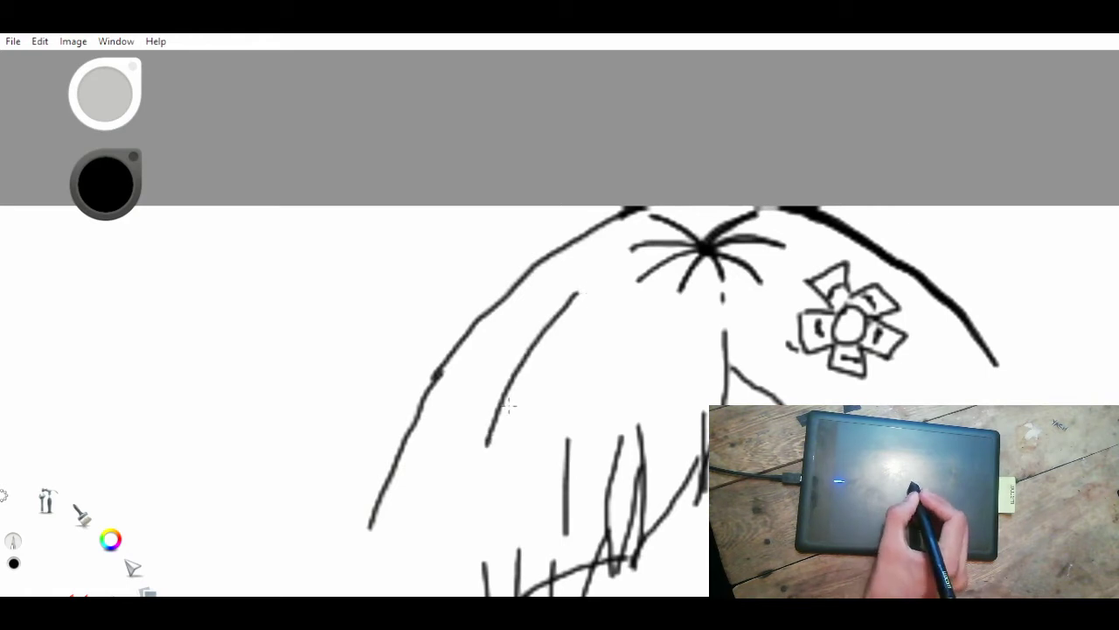
- Extend the left hair outline into a lock curving inward to a pointed tip, and draw its inner edge back up
key(space)
mouse_move(557, 320)
mouse_down()
mouse_move(545, 362)
mouse_move(551, 321)
mouse_move(500, 35)
mouse_up()
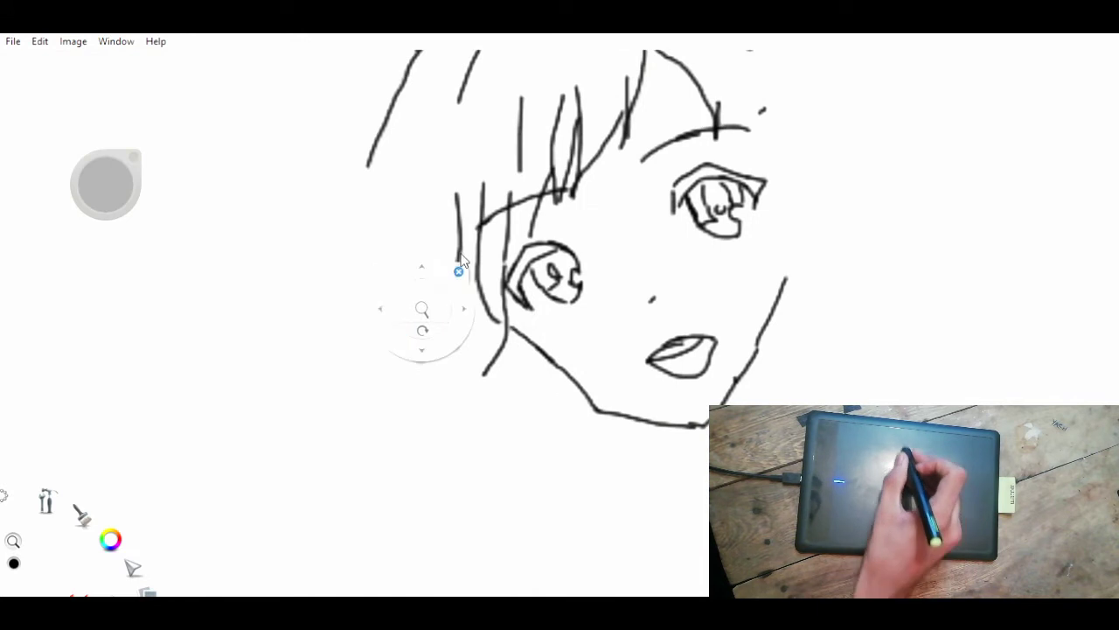
drag(367, 166, 362, 181)
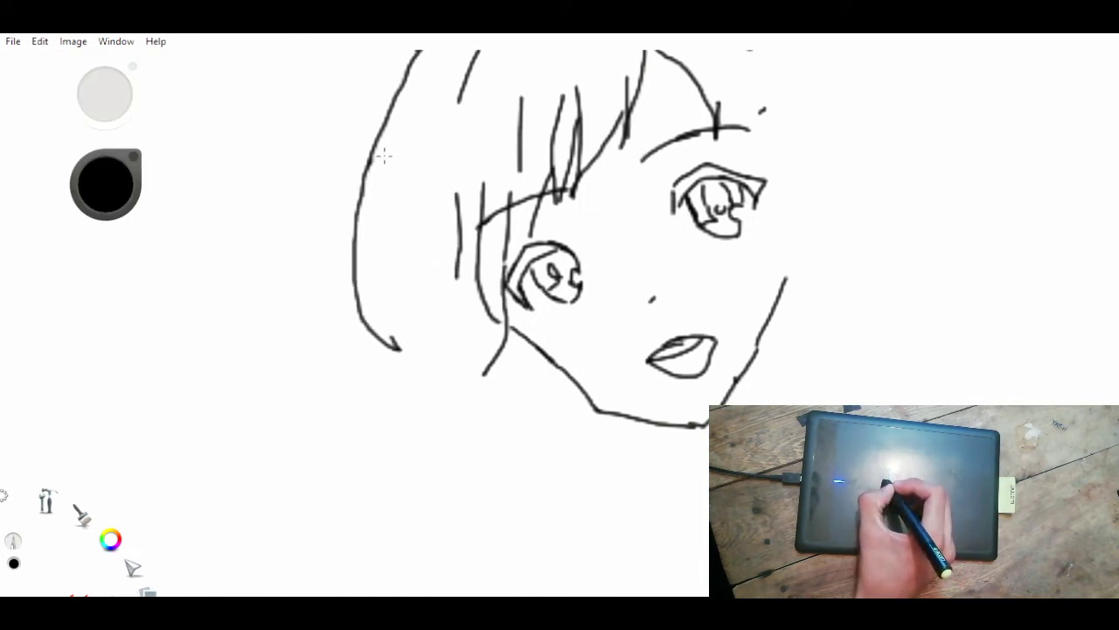
mouse_move(391, 340)
mouse_down()
mouse_move(372, 276)
mouse_move(429, 97)
mouse_up()
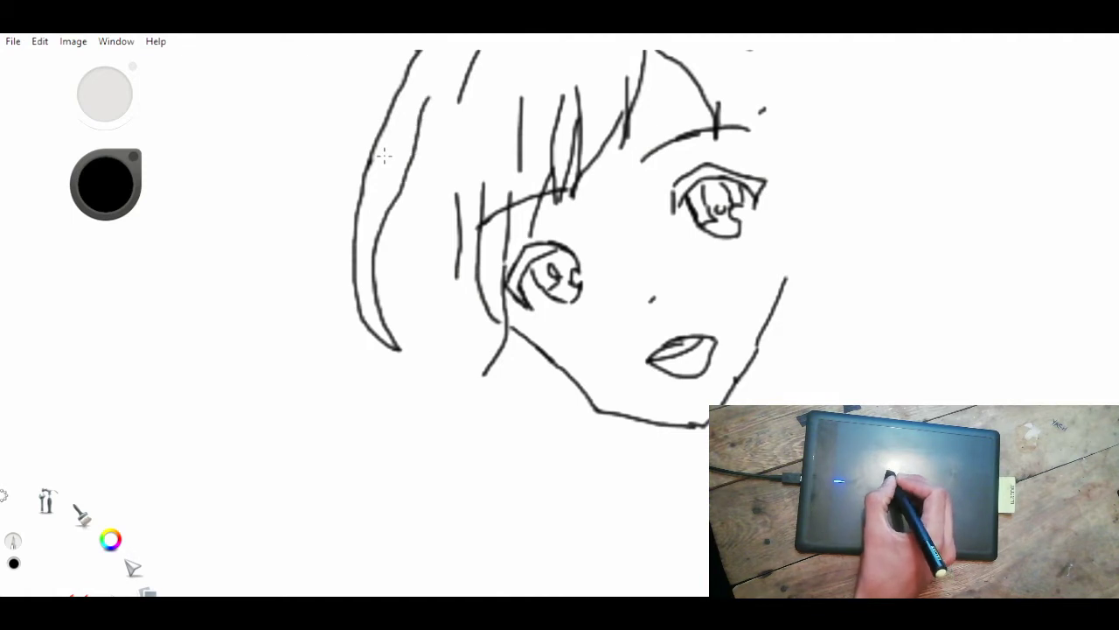
- Draw a long side lock left of the face that tapers to a point below the jaw, with a strand line inside
drag(399, 294, 405, 317)
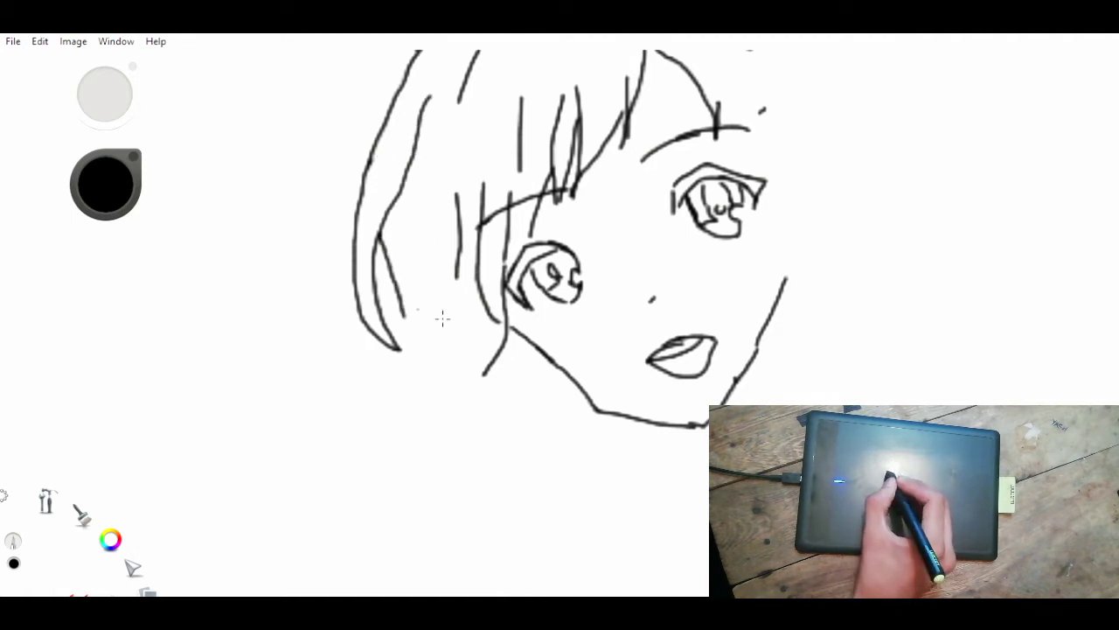
mouse_move(456, 284)
mouse_down()
mouse_move(454, 382)
mouse_move(475, 387)
mouse_move(439, 516)
mouse_up()
drag(404, 306, 426, 341)
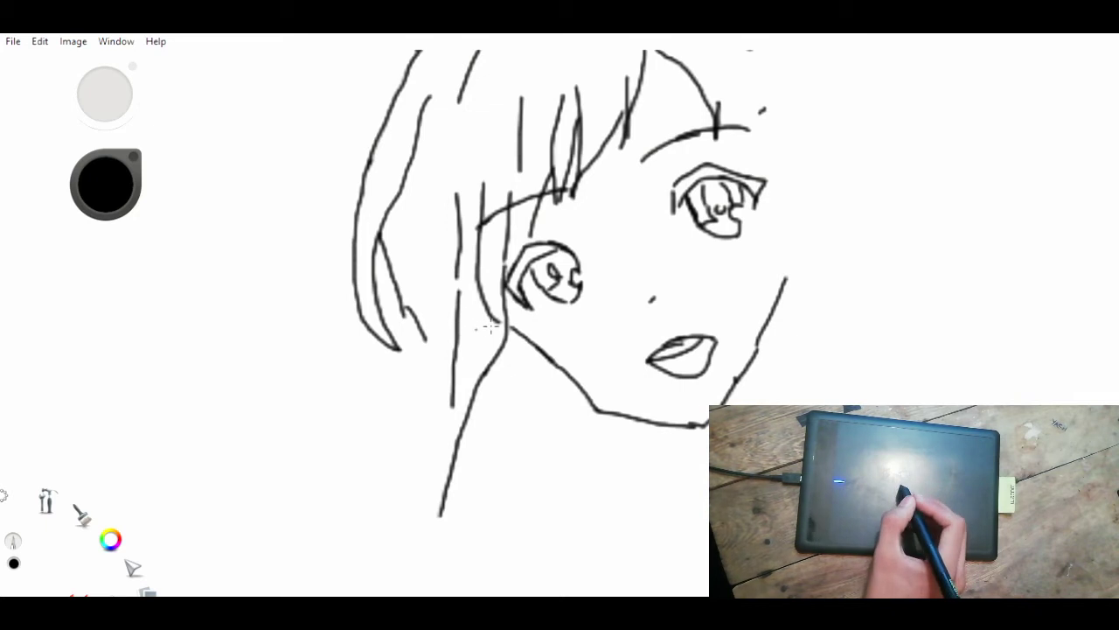
key(ctrl+z)
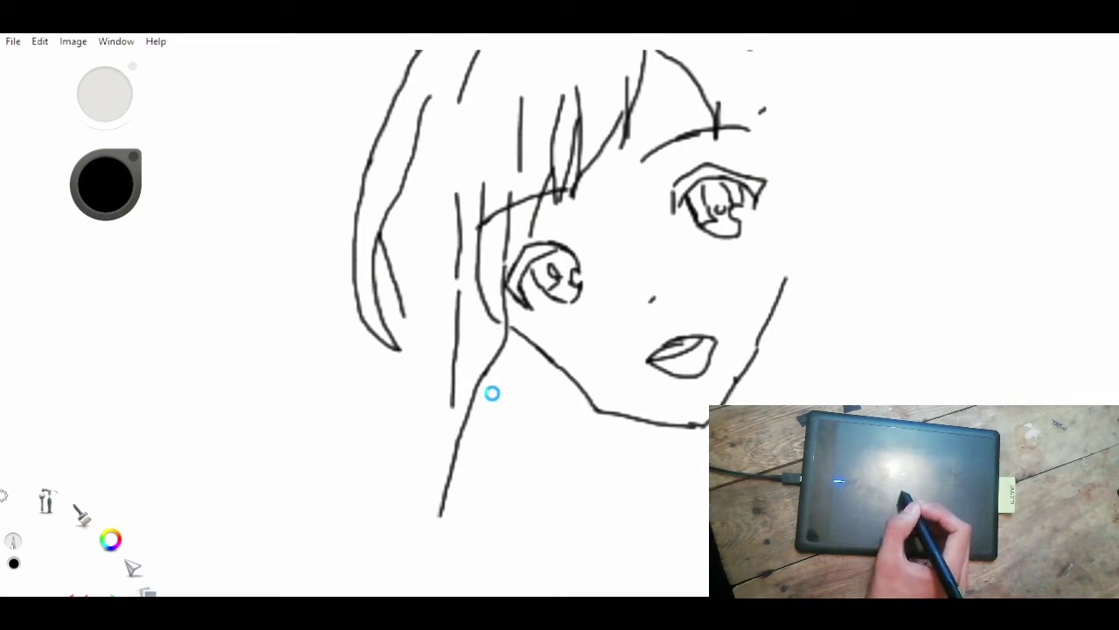
mouse_move(405, 312)
mouse_down()
mouse_move(421, 390)
mouse_move(437, 404)
mouse_move(441, 514)
mouse_up()
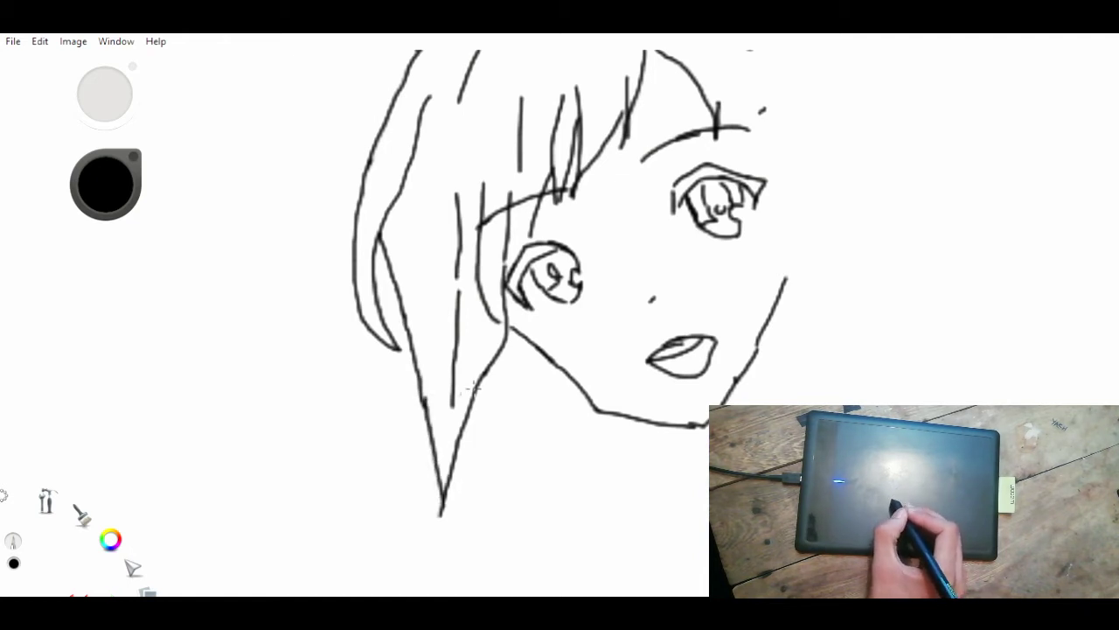
- Add a short strand line above the long side lock to continue its inner line upward
key(space)
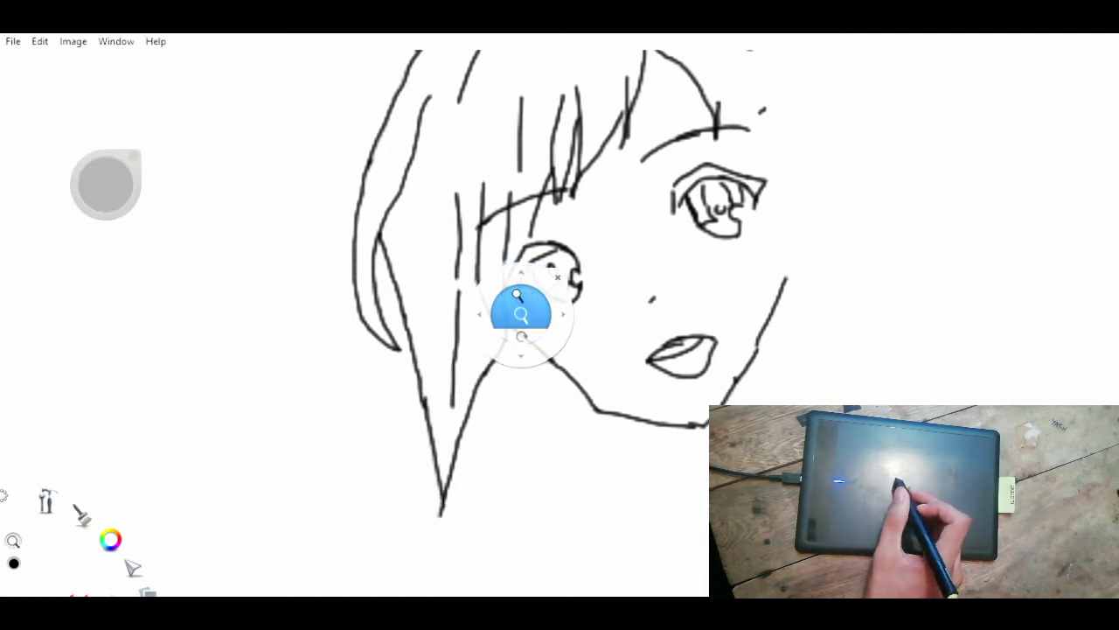
mouse_move(521, 295)
mouse_down()
mouse_move(508, 316)
mouse_move(518, 281)
mouse_move(382, 293)
mouse_move(375, 318)
mouse_up()
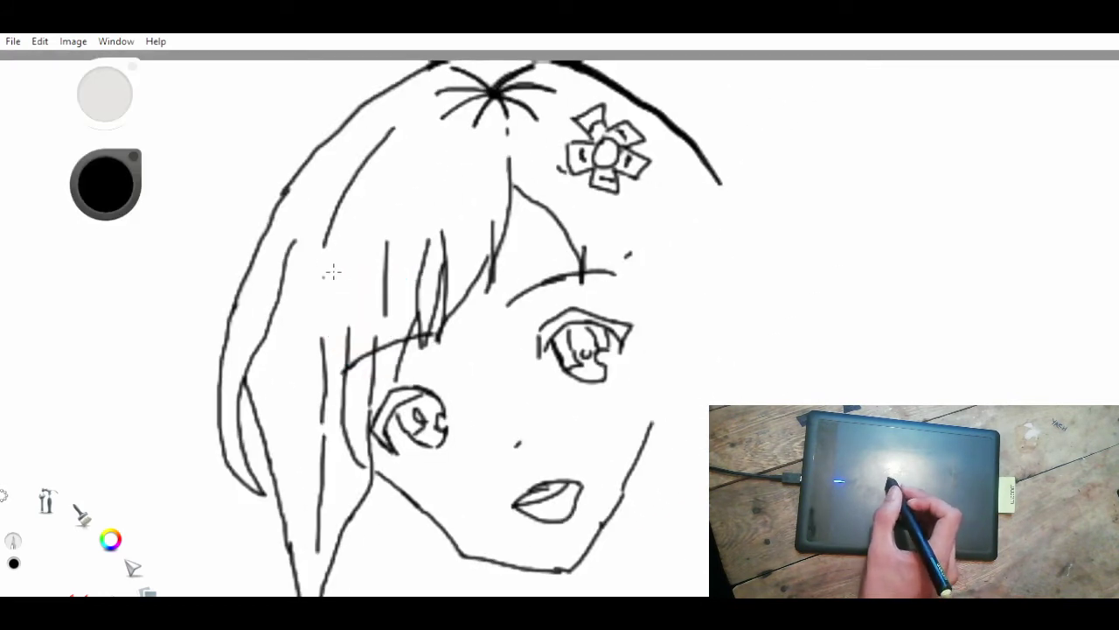
drag(316, 268, 325, 334)
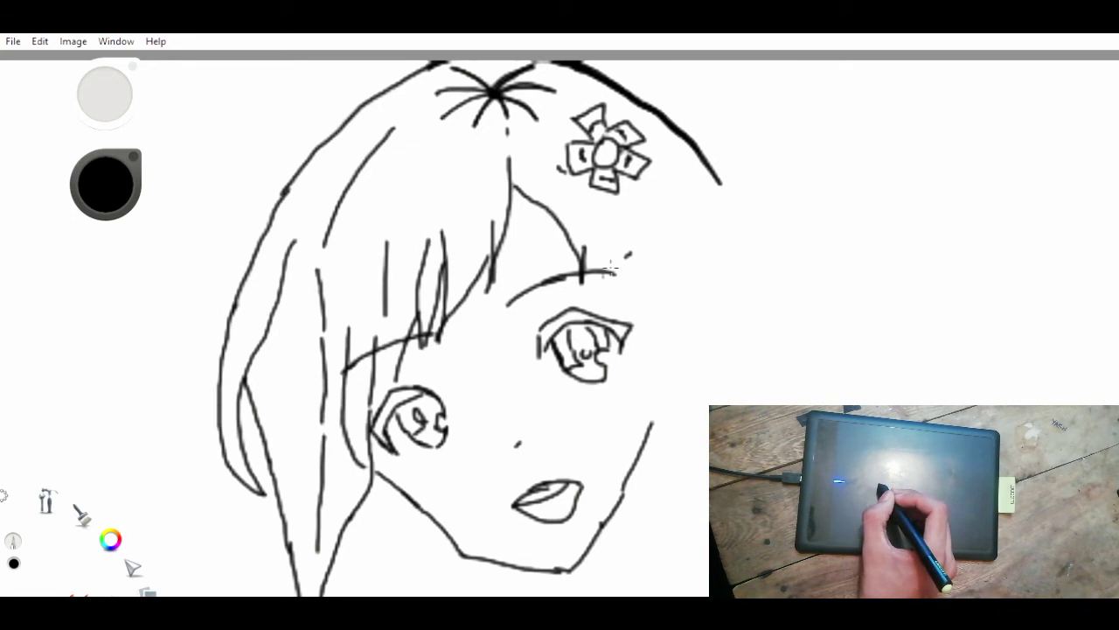
- Draw the hair strands on the right side of the face, falling from below the flower past the eye to the cheek
drag(584, 247, 622, 313)
mouse_move(618, 239)
mouse_down()
mouse_move(627, 294)
mouse_move(666, 380)
mouse_move(656, 415)
mouse_move(647, 361)
mouse_move(637, 407)
mouse_move(649, 348)
mouse_move(637, 322)
mouse_move(647, 383)
mouse_up()
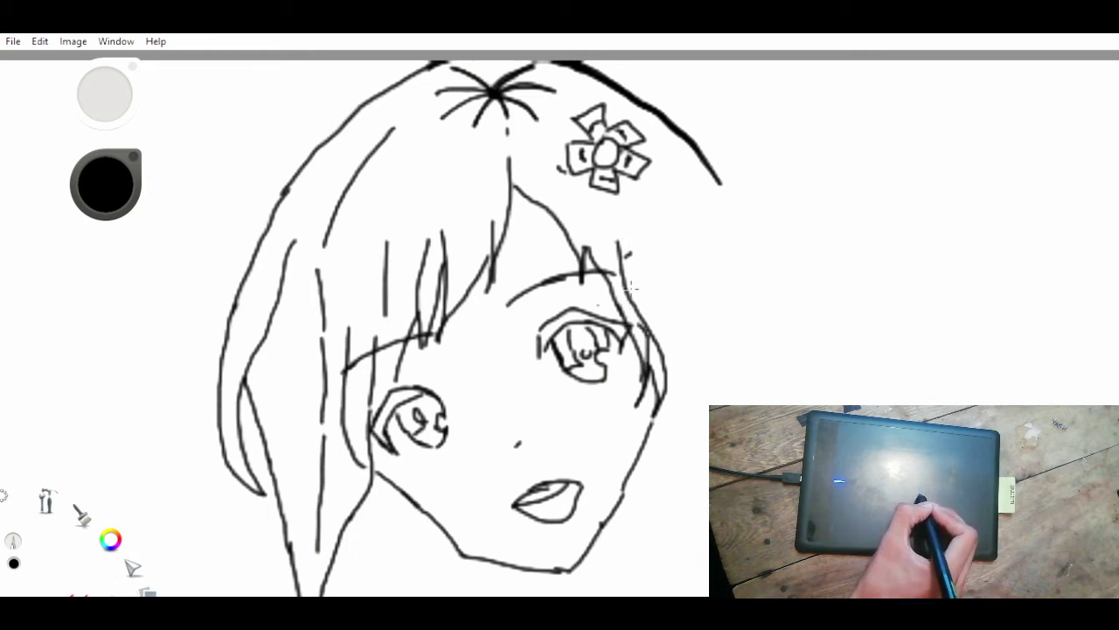
mouse_move(612, 209)
mouse_down()
mouse_move(656, 325)
mouse_move(717, 393)
mouse_up()
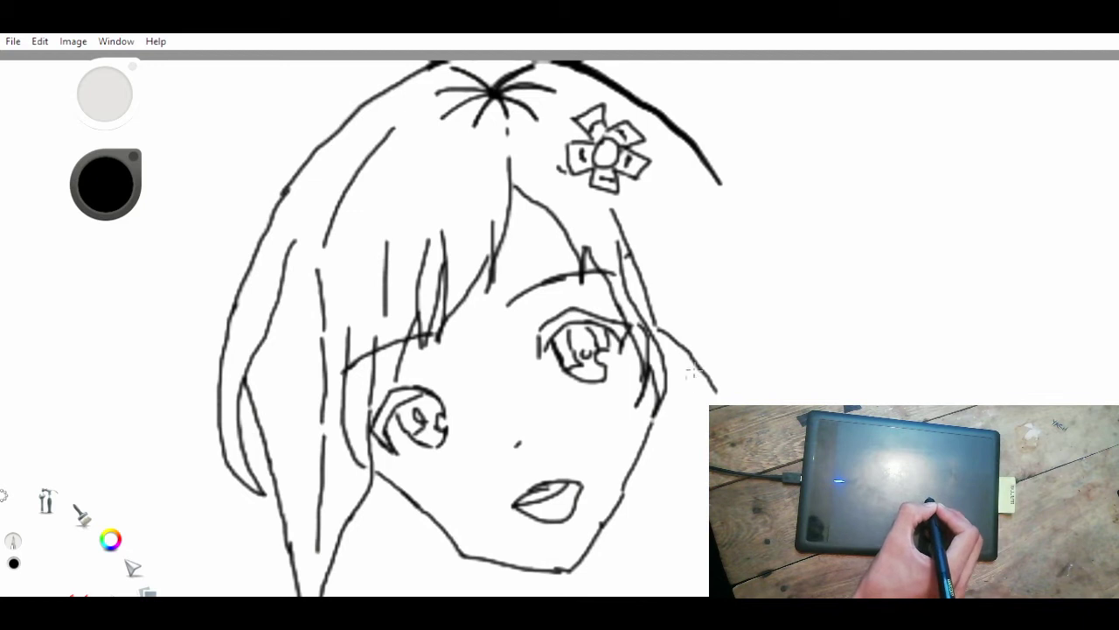
drag(671, 363, 675, 444)
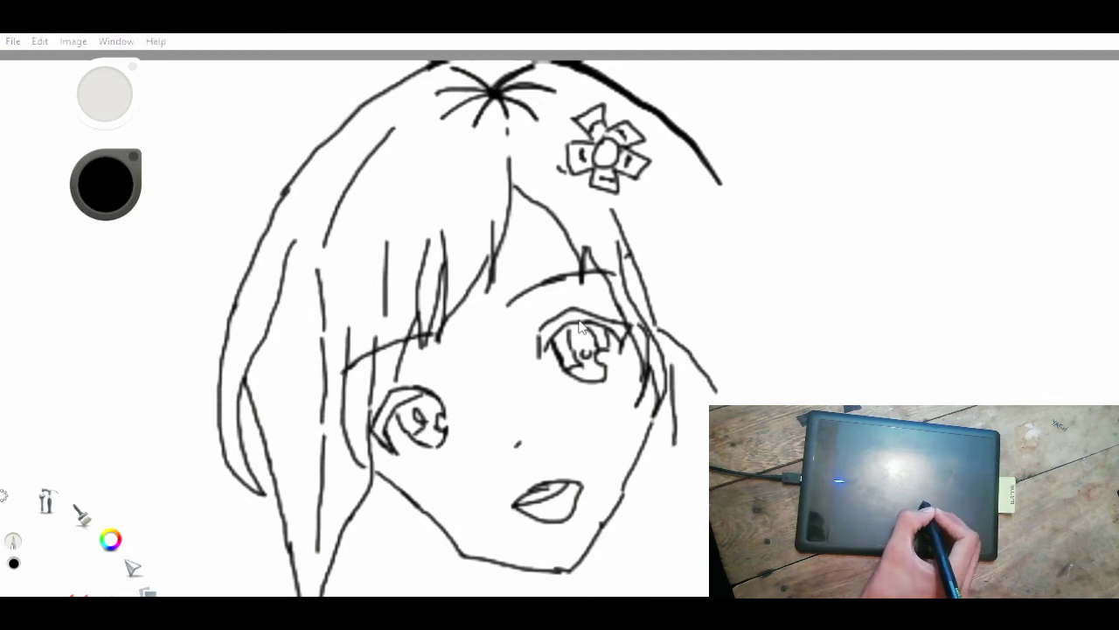
- Draw the neck with a short thick curve under the chin and a line running from the jaw down to the left shoulder
key(space)
mouse_move(554, 303)
mouse_down()
mouse_move(547, 386)
mouse_move(552, 326)
mouse_move(535, 305)
mouse_up()
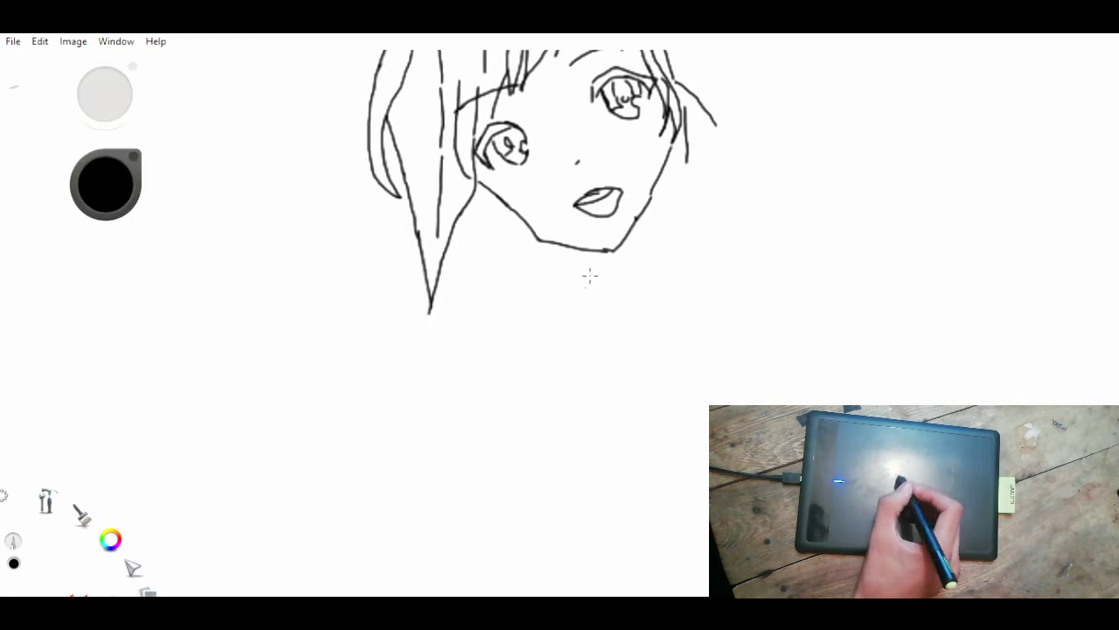
mouse_move(569, 254)
mouse_down()
mouse_move(575, 278)
mouse_move(574, 262)
mouse_up()
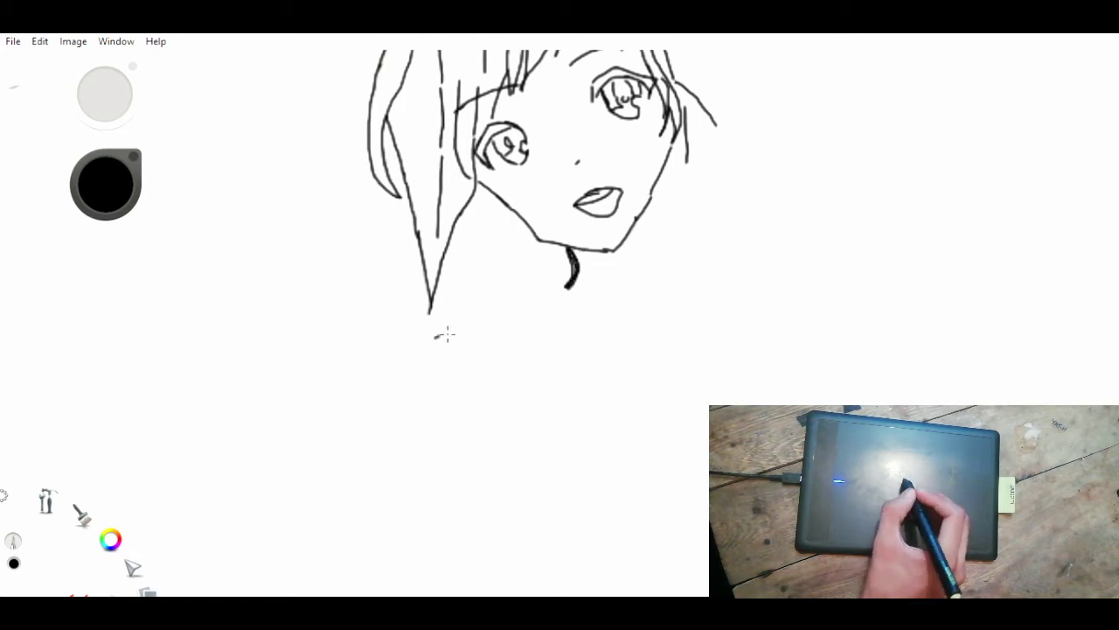
drag(435, 338, 473, 313)
drag(515, 226, 468, 315)
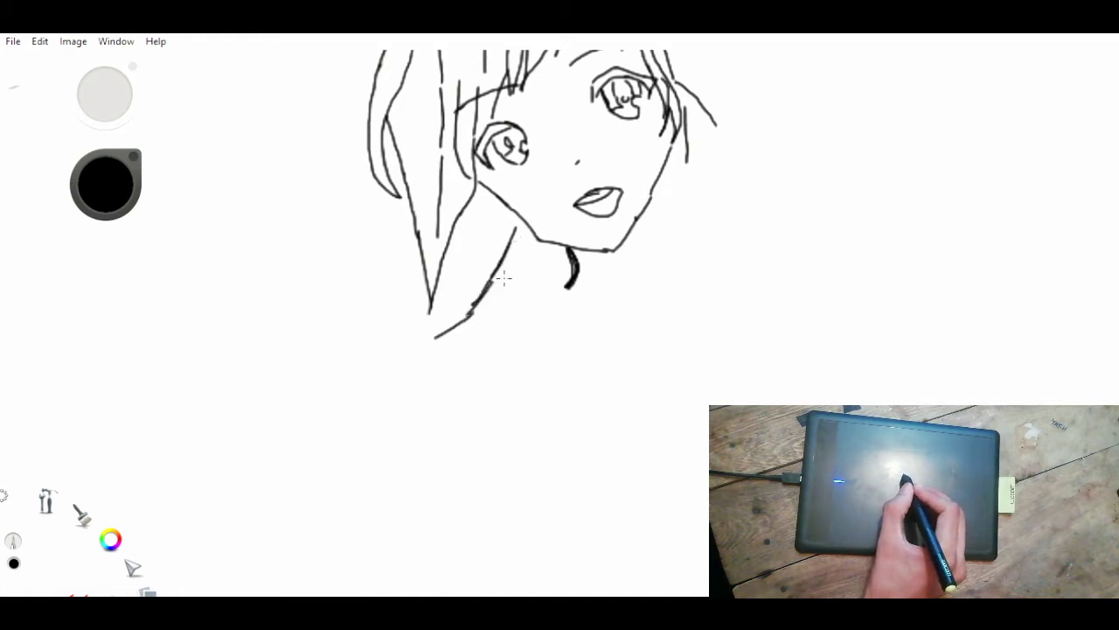
- Continue the left shoulder line down the arm to a short cuff stroke, and extend the side lock's tip over the shoulder
drag(421, 352, 395, 408)
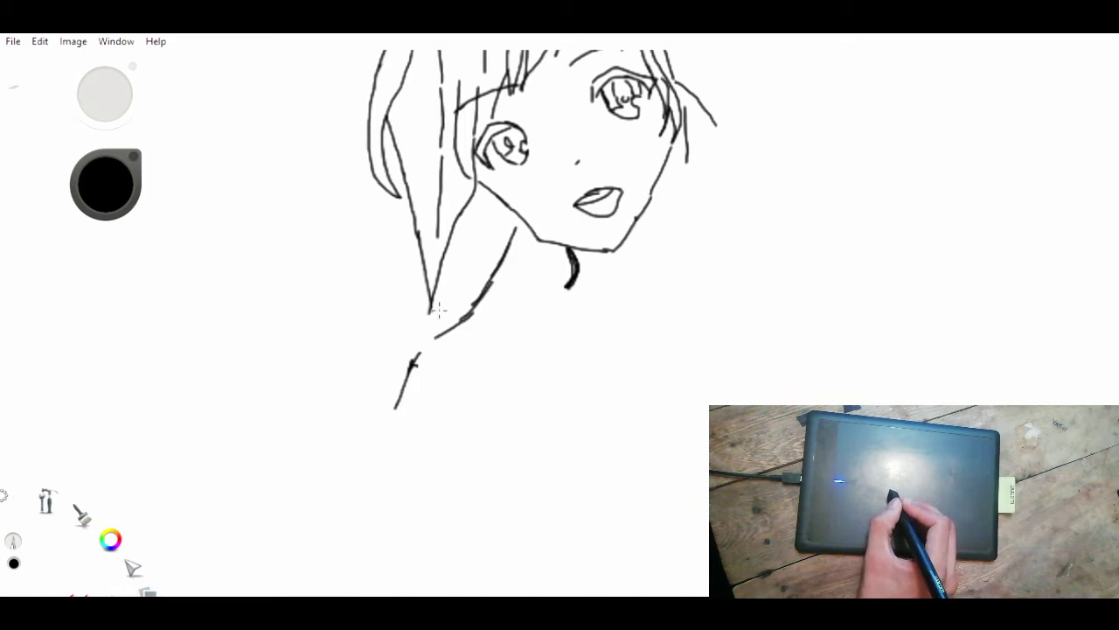
mouse_move(430, 299)
mouse_down()
mouse_move(426, 365)
mouse_move(445, 383)
mouse_move(432, 346)
mouse_move(422, 355)
mouse_move(451, 334)
mouse_move(408, 383)
mouse_up()
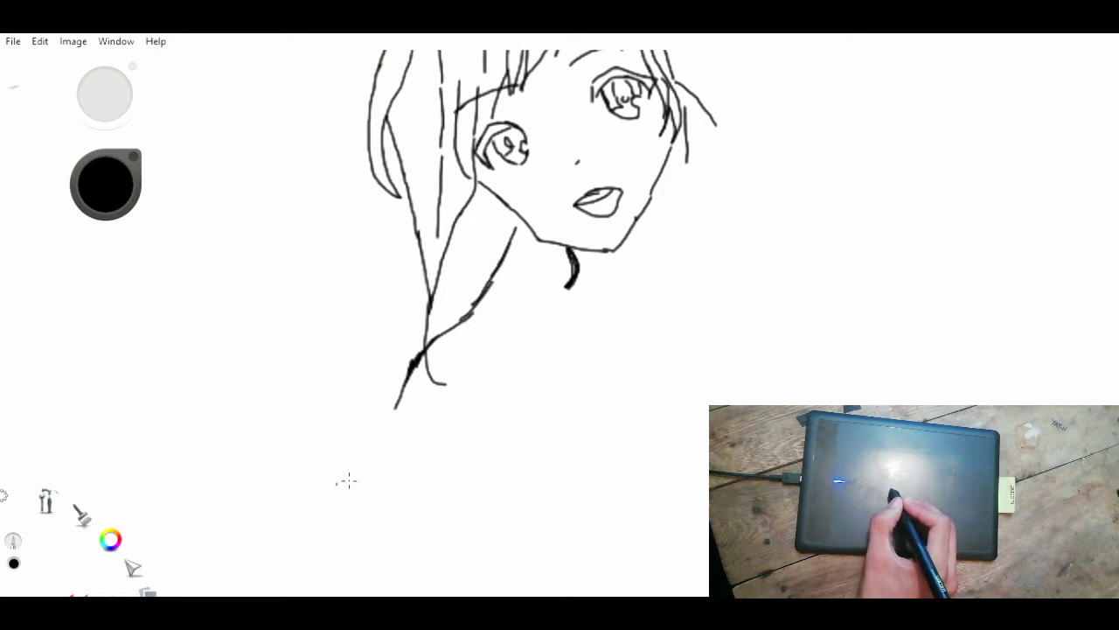
drag(335, 481, 371, 476)
drag(381, 434, 348, 480)
- Draw a raised hand below the shoulder, with an angular back of the hand and curled fingers
mouse_move(407, 392)
mouse_down()
mouse_move(382, 437)
mouse_move(392, 461)
mouse_move(370, 486)
mouse_move(376, 536)
mouse_move(408, 536)
mouse_move(470, 474)
mouse_up()
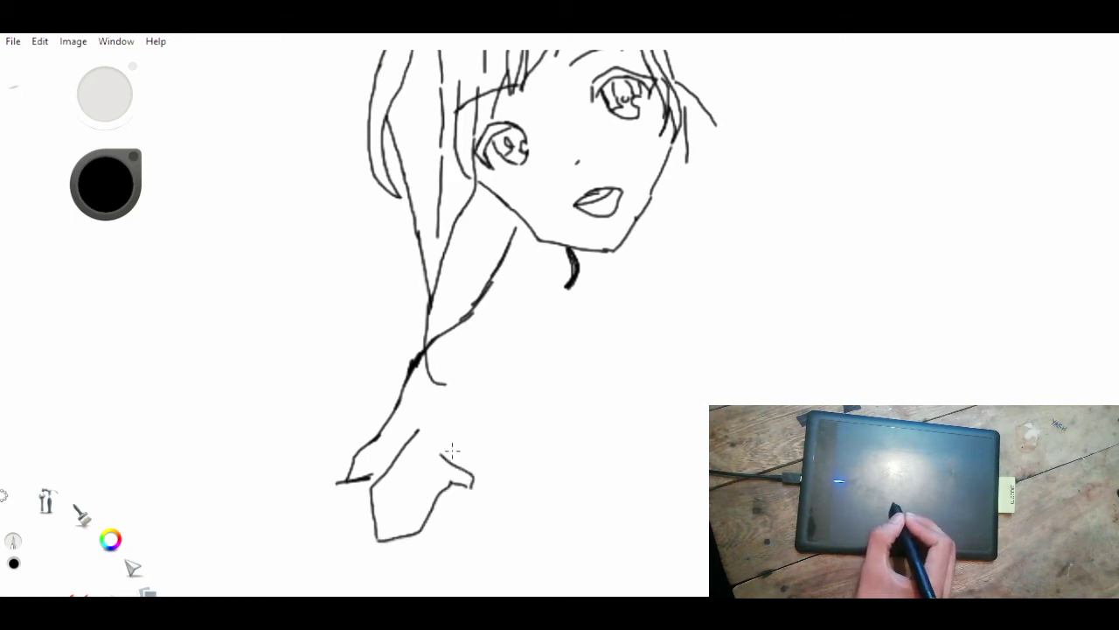
drag(443, 438, 479, 465)
mouse_move(446, 431)
mouse_down()
mouse_move(481, 439)
mouse_move(475, 463)
mouse_up()
mouse_move(418, 430)
mouse_down()
mouse_move(442, 418)
mouse_move(482, 430)
mouse_up()
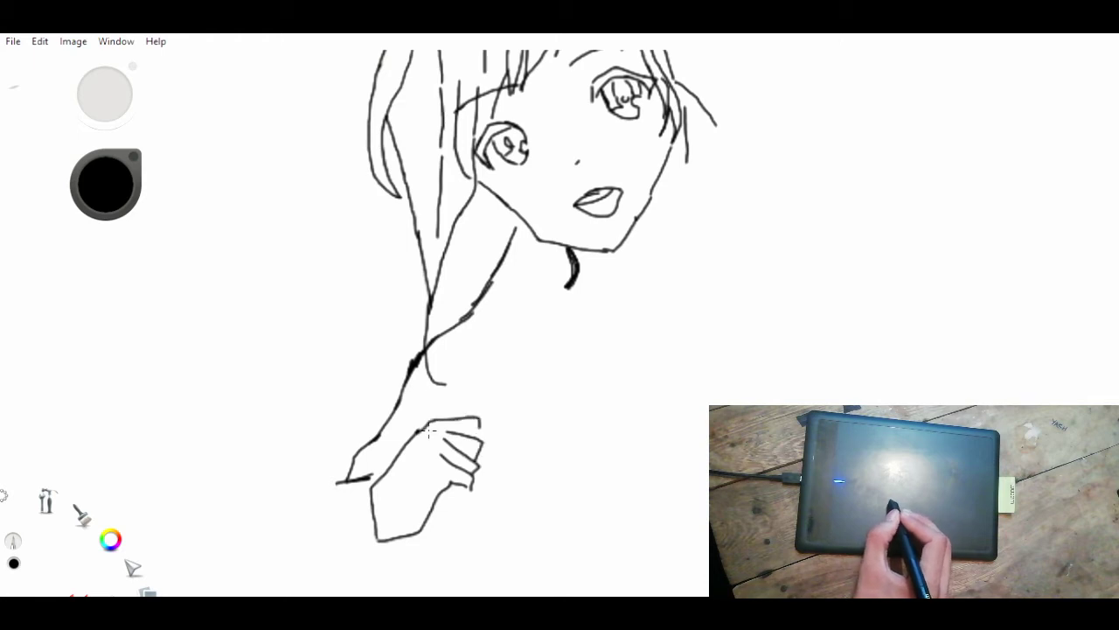
- Draw the loose sleeve outline curving down from the cuff stroke, and add the inner sleeve and wrist lines beneath the raised hand
key(space)
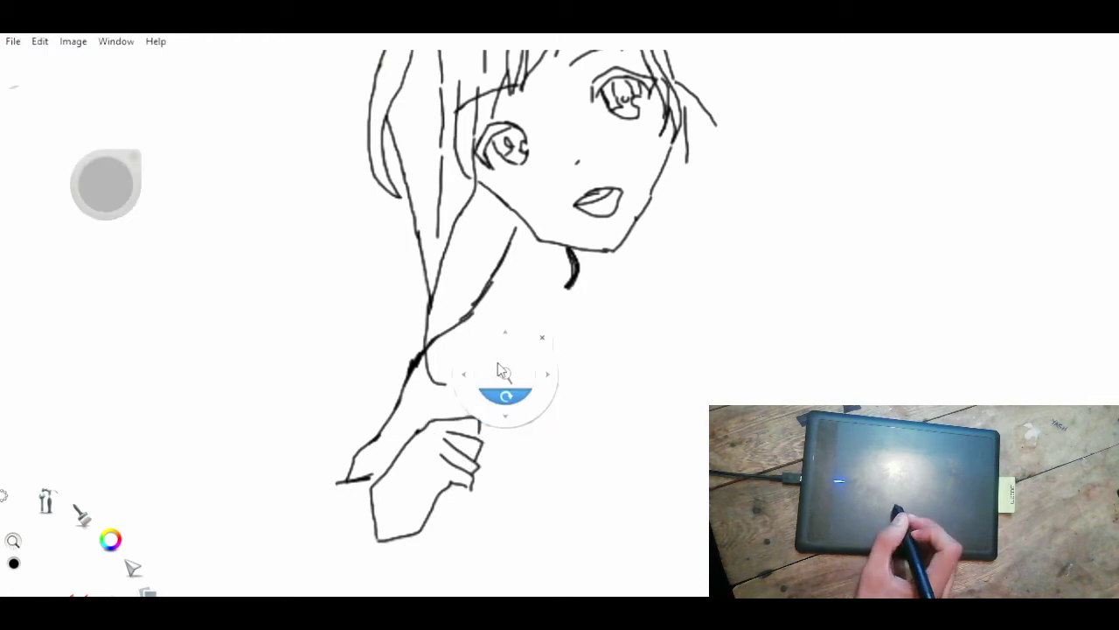
mouse_move(501, 369)
mouse_down()
mouse_move(510, 358)
mouse_move(505, 381)
mouse_up()
drag(515, 427, 615, 229)
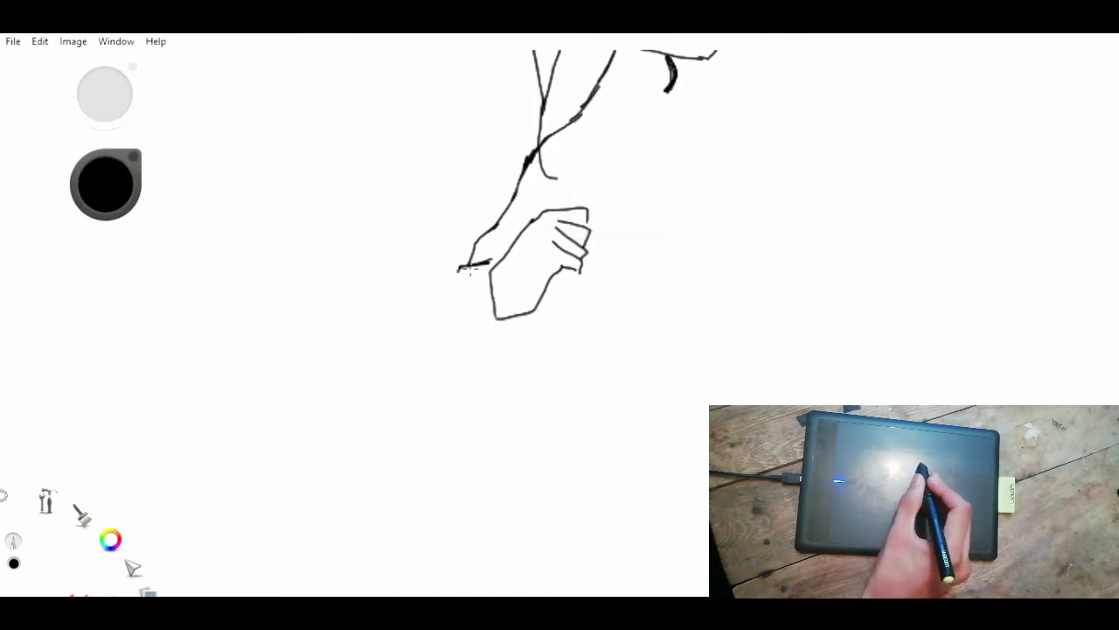
drag(460, 268, 440, 303)
mouse_move(435, 344)
mouse_down()
mouse_move(444, 368)
mouse_move(481, 392)
mouse_move(514, 390)
mouse_up()
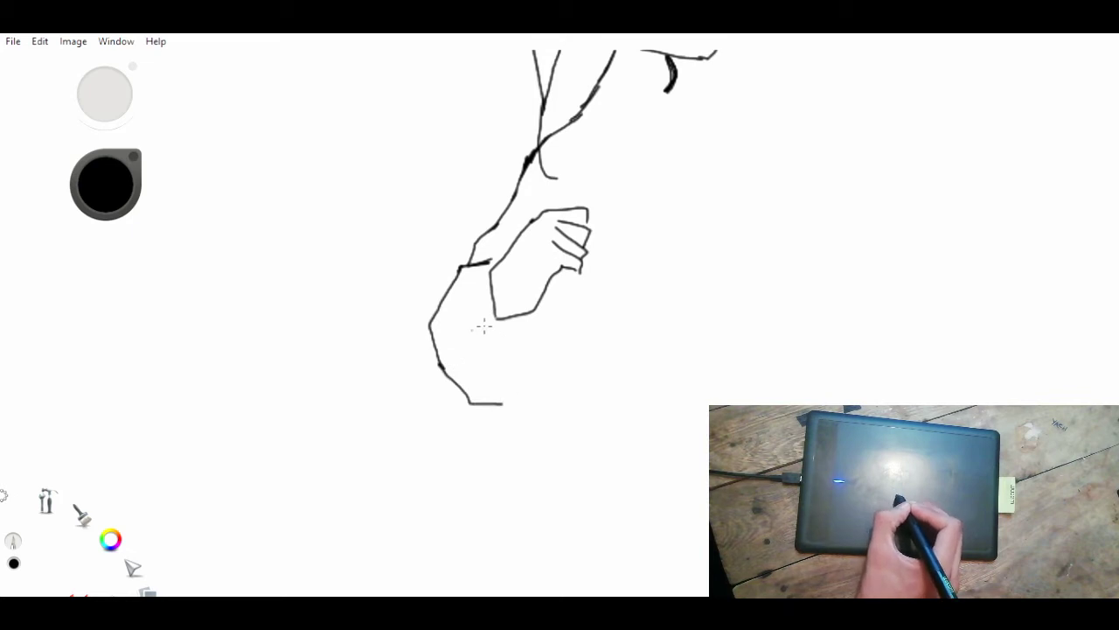
mouse_move(473, 327)
mouse_down()
mouse_move(473, 357)
mouse_move(472, 306)
mouse_move(487, 282)
mouse_up()
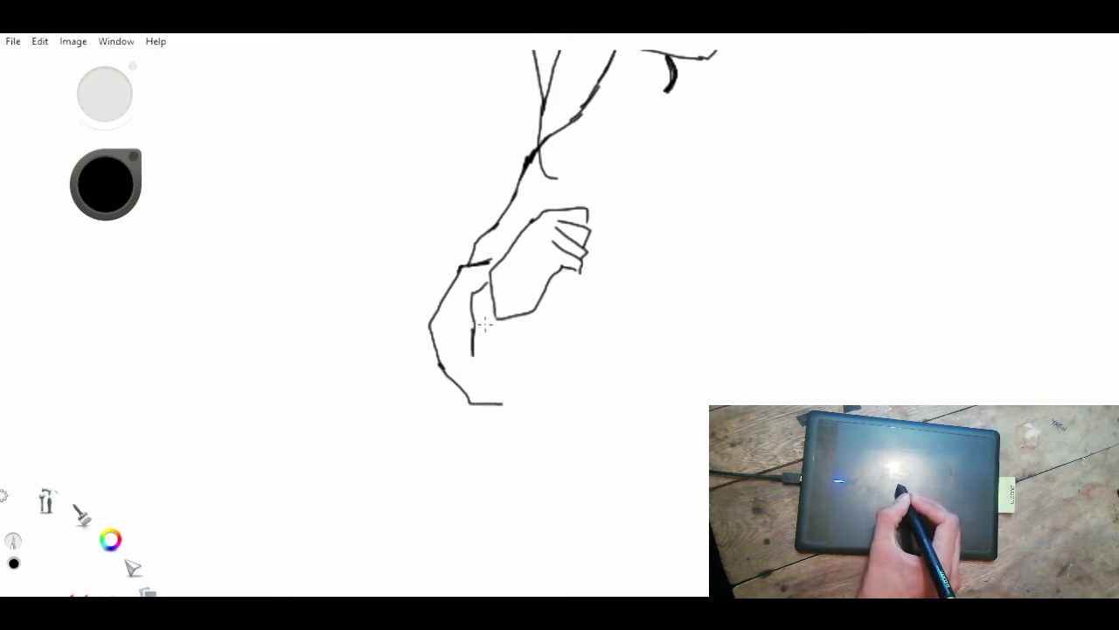
drag(481, 344, 518, 334)
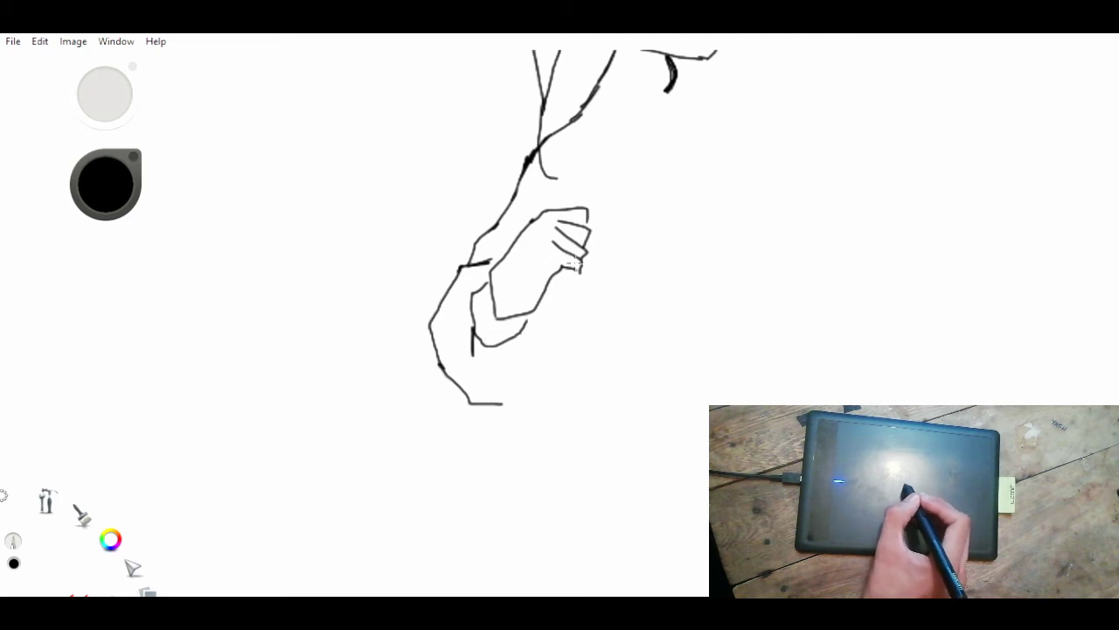
- Draw the collarbone and the hair falling beside the neck, with zigzag locks and short strands ending in a curve toward the right shoulder
key(space)
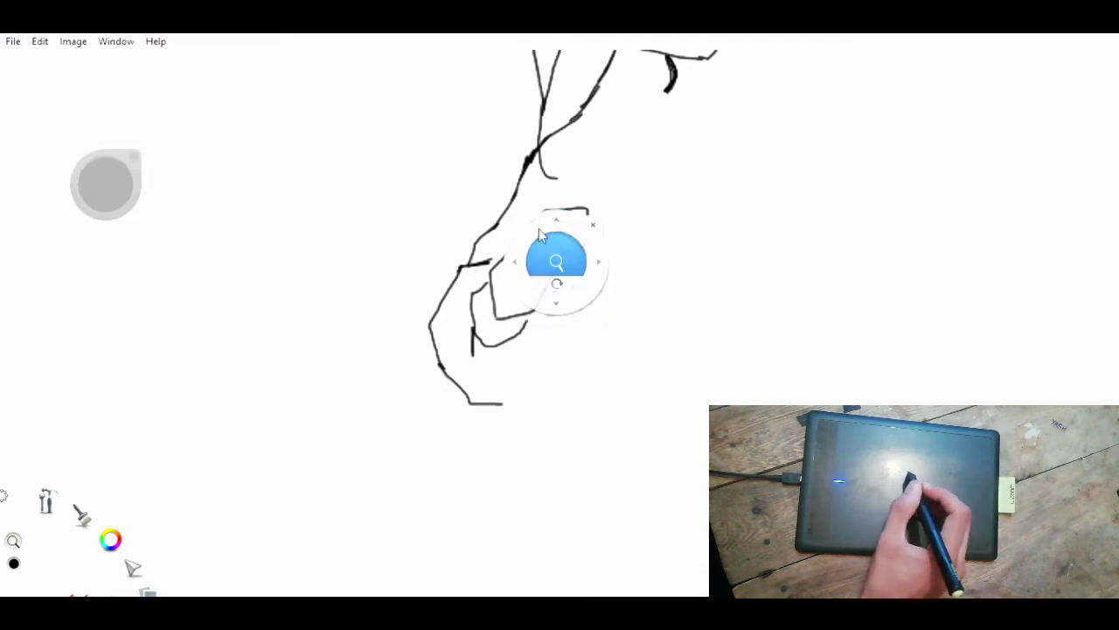
drag(554, 220, 417, 312)
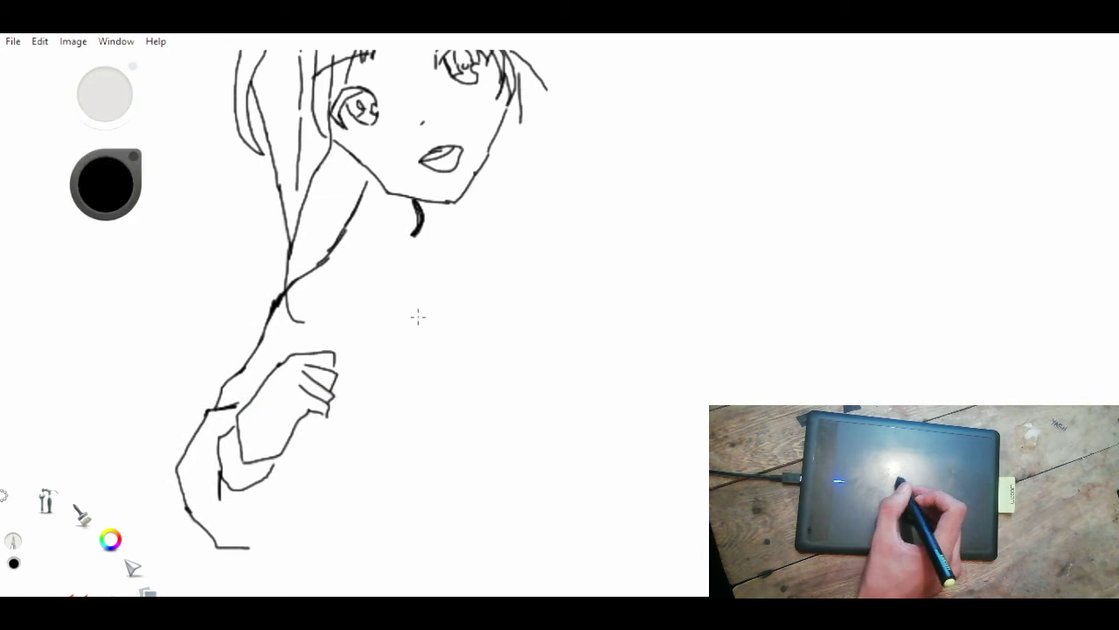
mouse_move(483, 173)
mouse_down()
mouse_move(486, 273)
mouse_move(483, 217)
mouse_move(509, 263)
mouse_move(507, 218)
mouse_up()
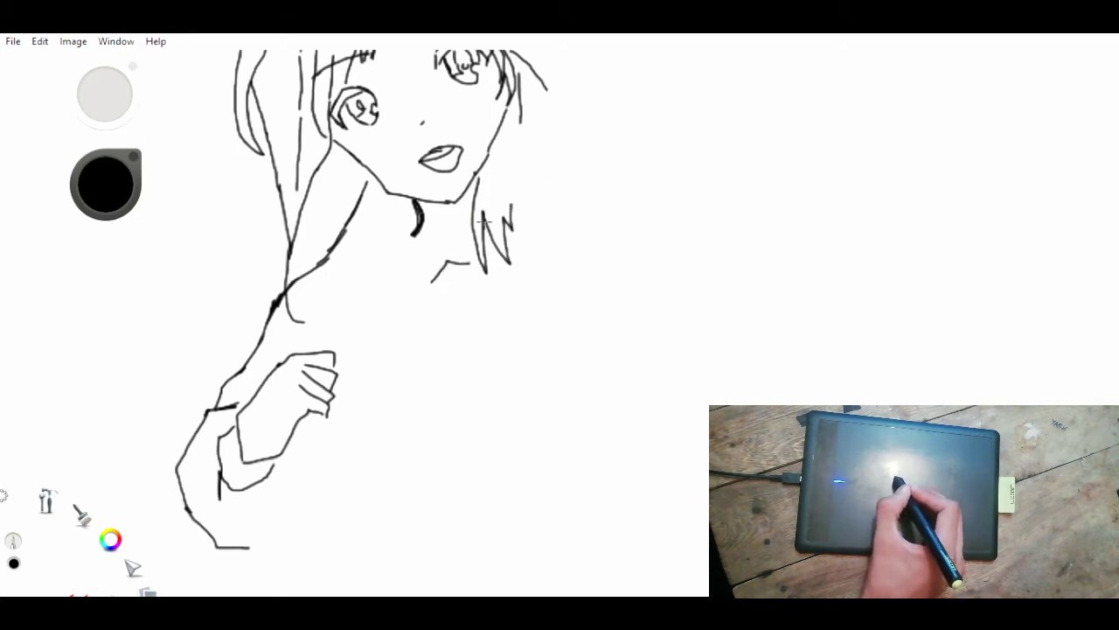
drag(473, 225, 485, 367)
mouse_move(500, 343)
mouse_down()
mouse_move(527, 319)
mouse_move(506, 363)
mouse_move(570, 304)
mouse_up()
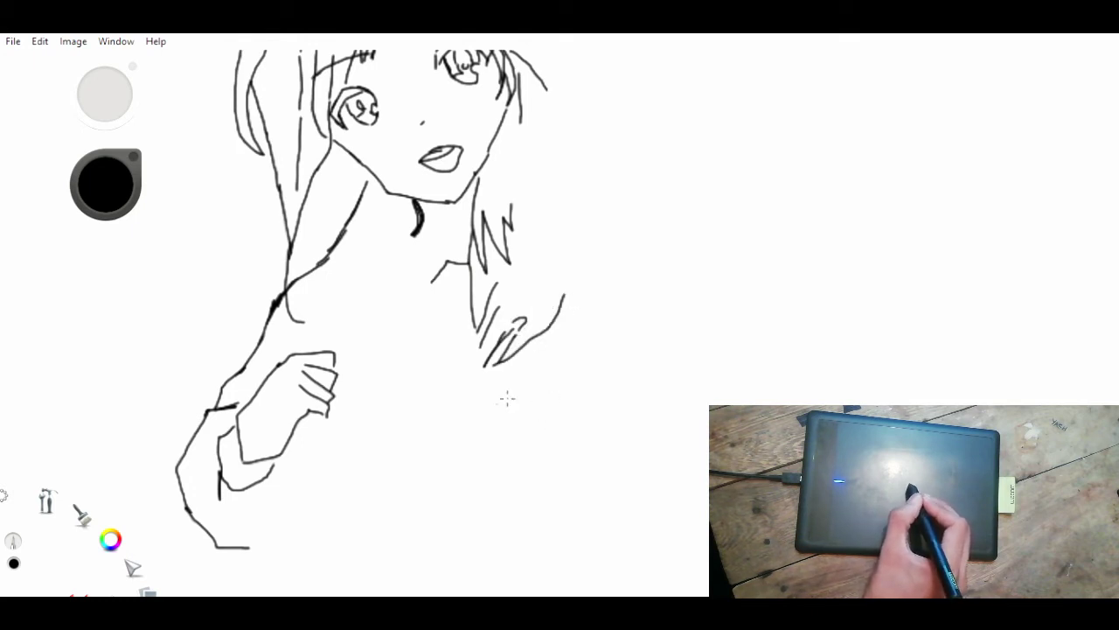
- Draw broken outlines for the right side of the torso and arm, the neckline, and a thick hexagonal brooch with a curve descending from it
mouse_move(492, 396)
mouse_down()
mouse_move(560, 456)
mouse_move(614, 409)
mouse_up()
drag(642, 308, 605, 399)
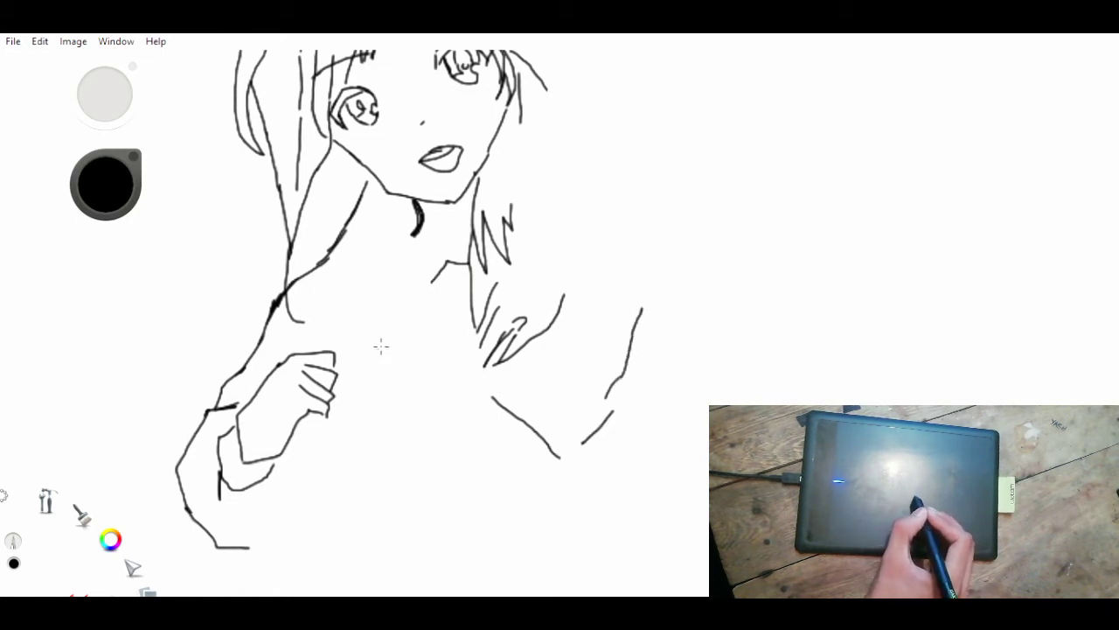
mouse_move(364, 334)
mouse_down()
mouse_move(372, 355)
mouse_move(432, 373)
mouse_move(488, 370)
mouse_move(470, 366)
mouse_move(459, 404)
mouse_move(491, 392)
mouse_move(437, 427)
mouse_move(396, 486)
mouse_up()
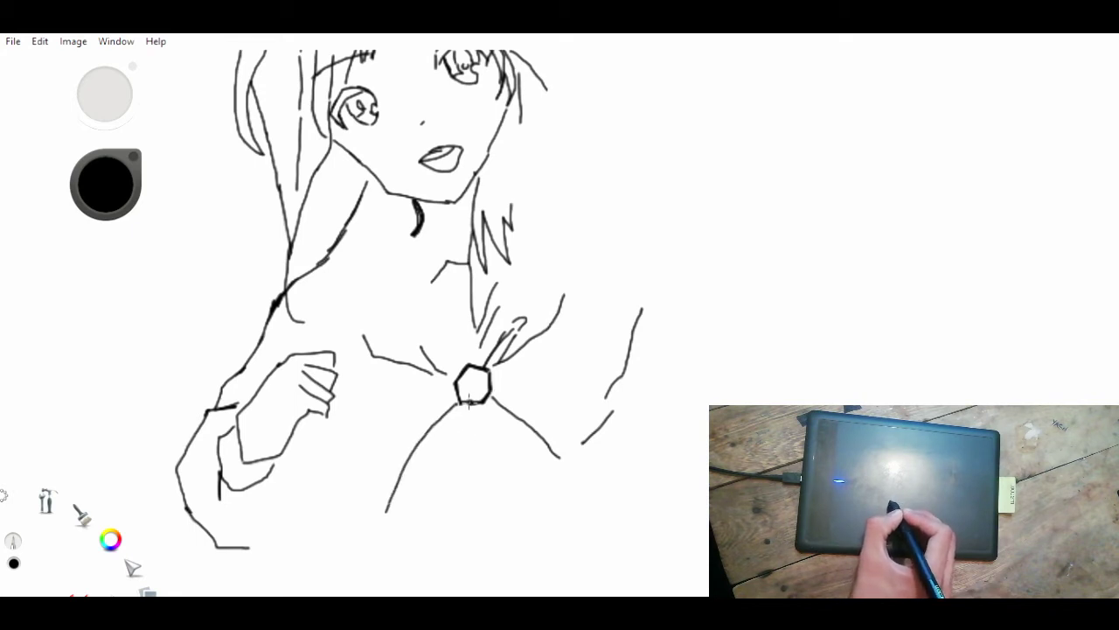
- Draw the pointed cloth panel below the brooch with its lower edge and inner fold, plus a diagonal line descending from its right side
mouse_move(325, 520)
mouse_down()
mouse_move(375, 522)
mouse_move(448, 502)
mouse_up()
drag(456, 419, 470, 408)
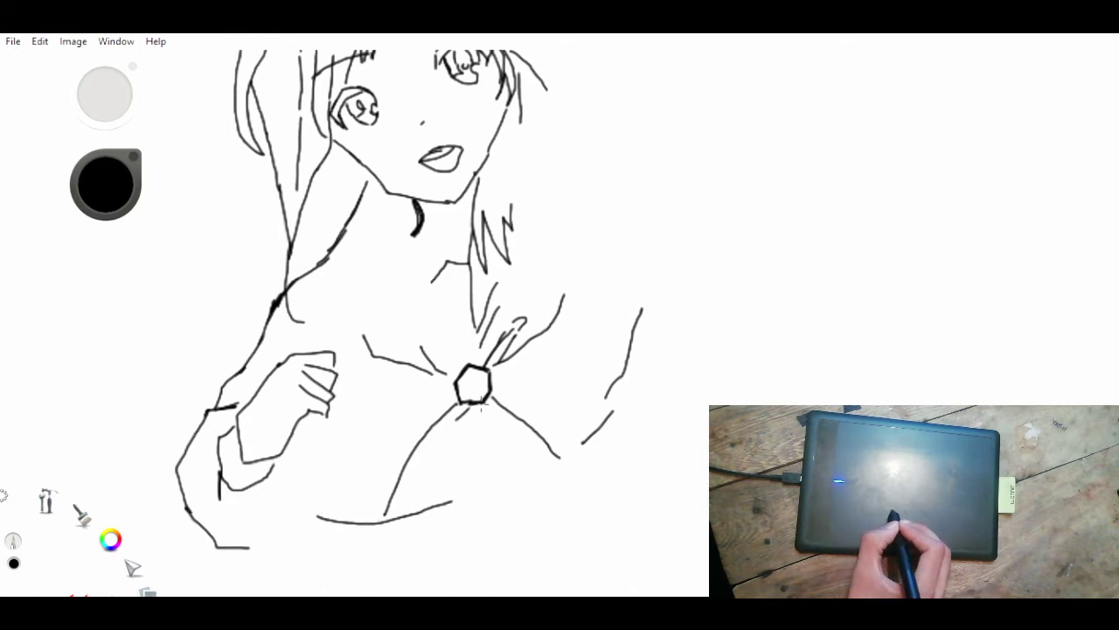
drag(452, 446, 453, 473)
mouse_move(318, 516)
mouse_down()
mouse_move(380, 551)
mouse_move(462, 519)
mouse_move(477, 490)
mouse_move(479, 418)
mouse_up()
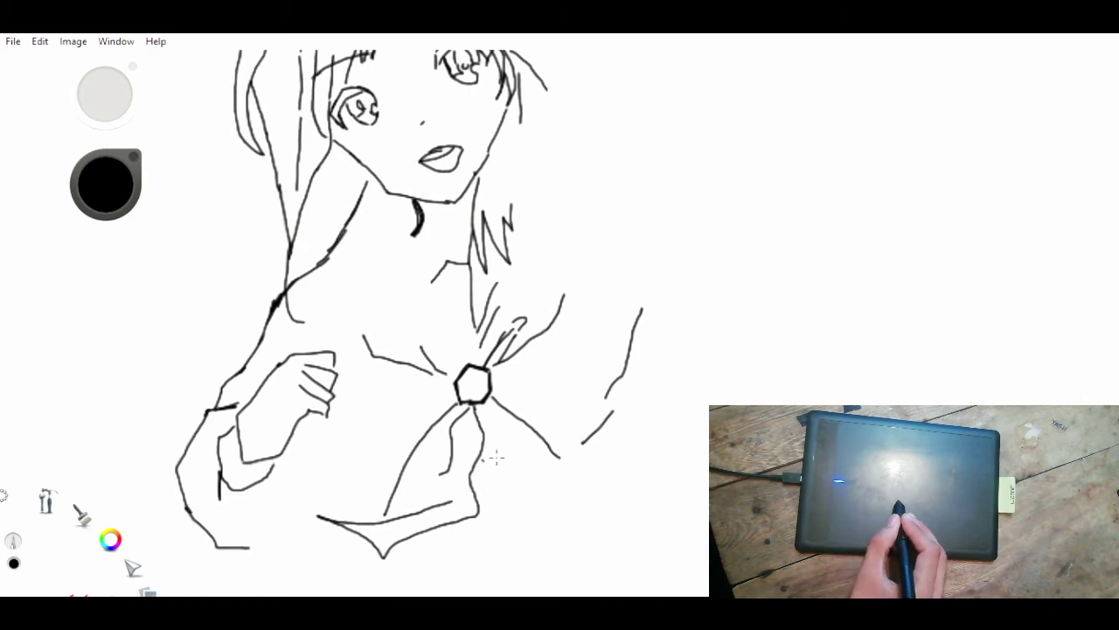
drag(480, 458, 530, 530)
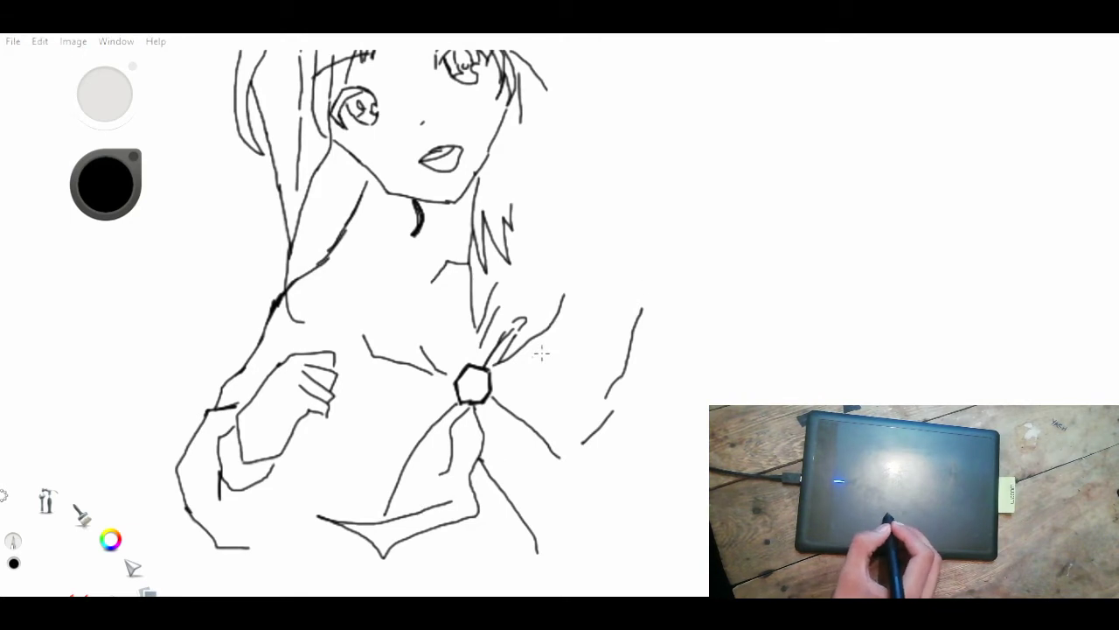
- Draw the folded ribbon end below the cloth panel, doubling the diagonal line and closing it with a small curled tip
key(space)
drag(621, 433, 501, 164)
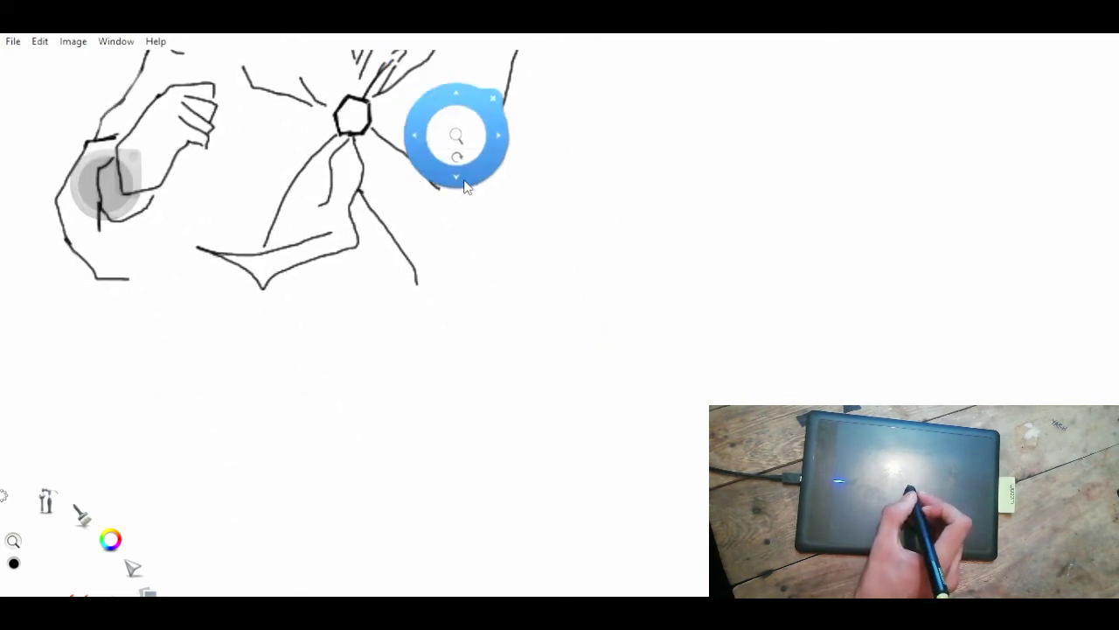
drag(413, 180, 439, 109)
key(space)
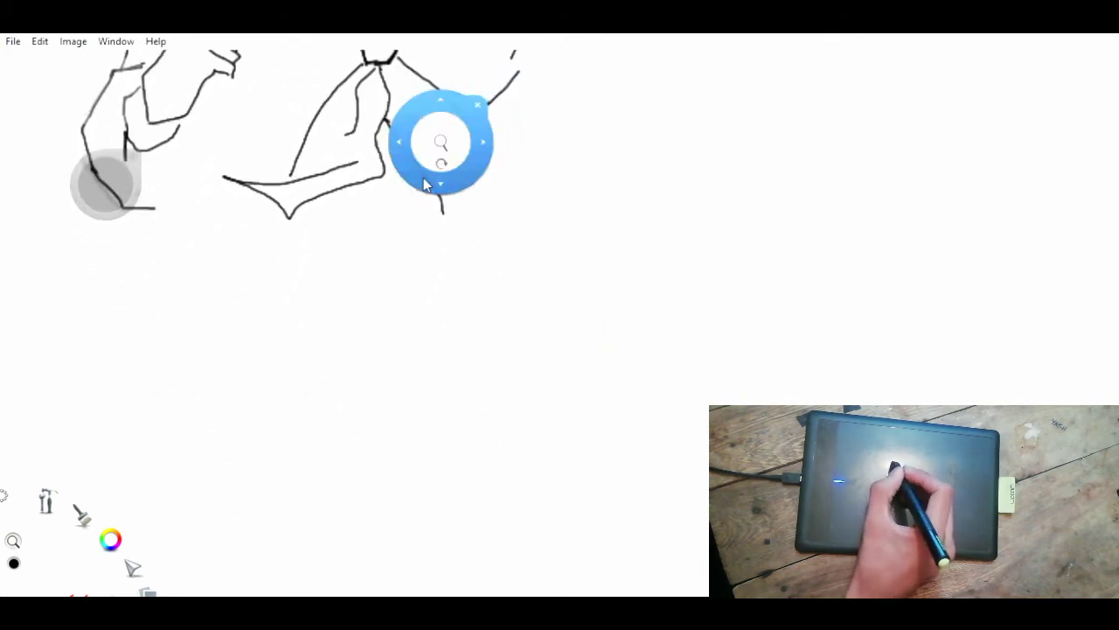
mouse_move(417, 188)
mouse_down()
mouse_move(387, 227)
mouse_move(388, 264)
mouse_move(439, 218)
mouse_move(407, 151)
mouse_up()
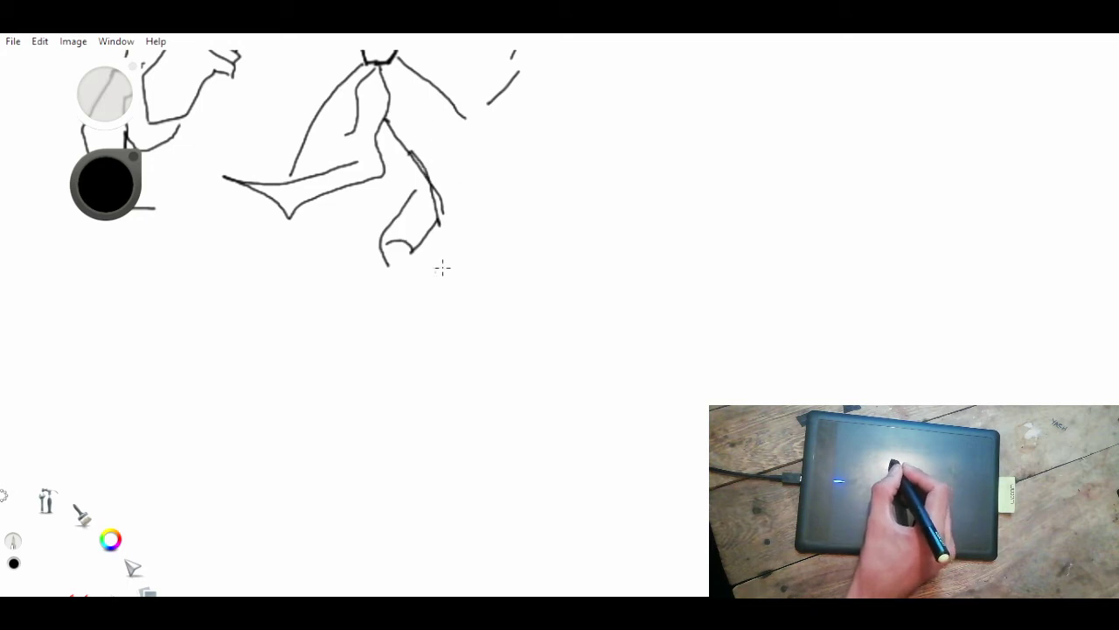
- Extend the curve from the brooch down to the ribbon tip and draw the wavy garment hem with pointed corners on both sides
mouse_move(414, 251)
mouse_down()
mouse_move(452, 231)
mouse_move(472, 194)
mouse_move(476, 144)
mouse_move(464, 115)
mouse_up()
mouse_move(420, 249)
mouse_down()
mouse_move(530, 281)
mouse_move(595, 247)
mouse_move(618, 252)
mouse_move(563, 216)
mouse_up()
drag(530, 110, 512, 185)
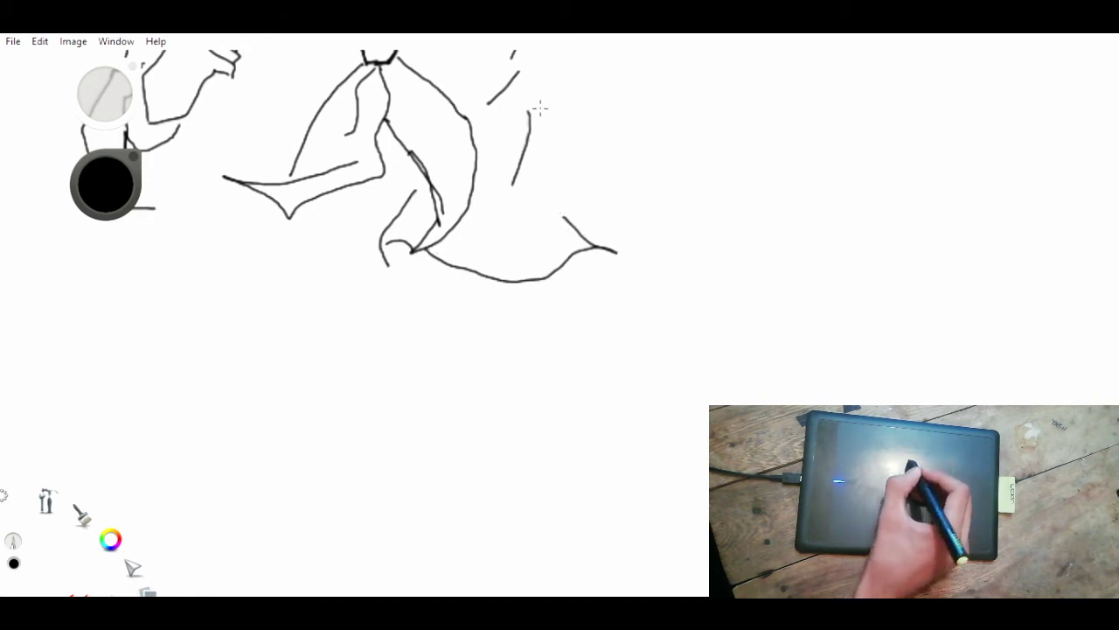
mouse_move(530, 121)
mouse_down()
mouse_move(551, 138)
mouse_move(556, 203)
mouse_up()
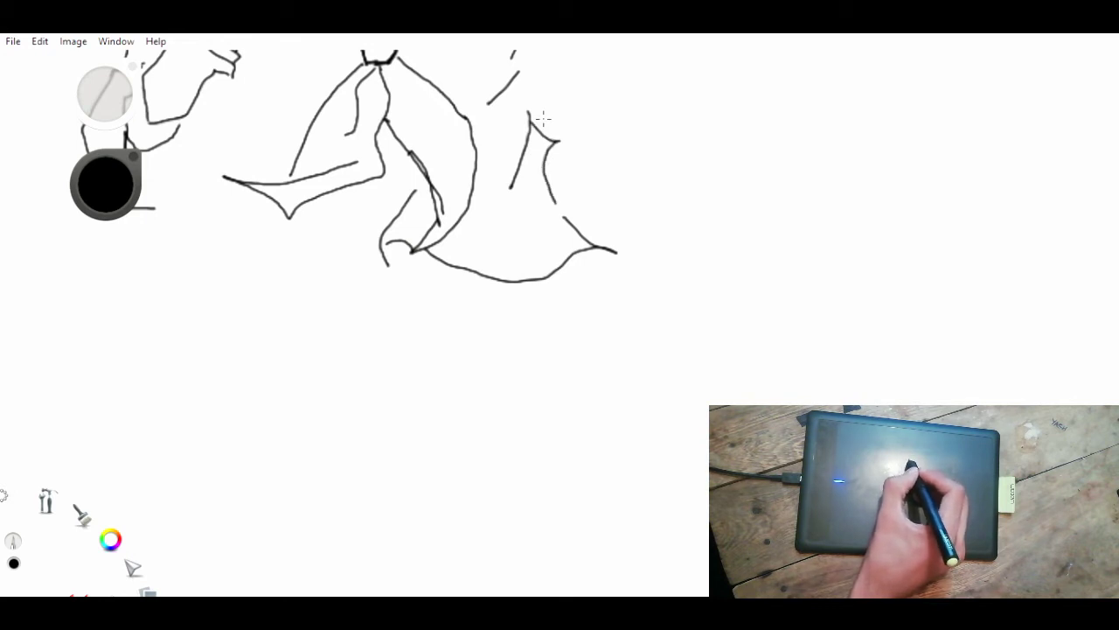
mouse_move(269, 203)
mouse_down()
mouse_move(237, 255)
mouse_move(260, 249)
mouse_move(378, 273)
mouse_move(400, 253)
mouse_move(394, 263)
mouse_up()
- Draw the line running down the chest beside the raised hand, with short broken strokes continuing toward the cloth panel
key(space)
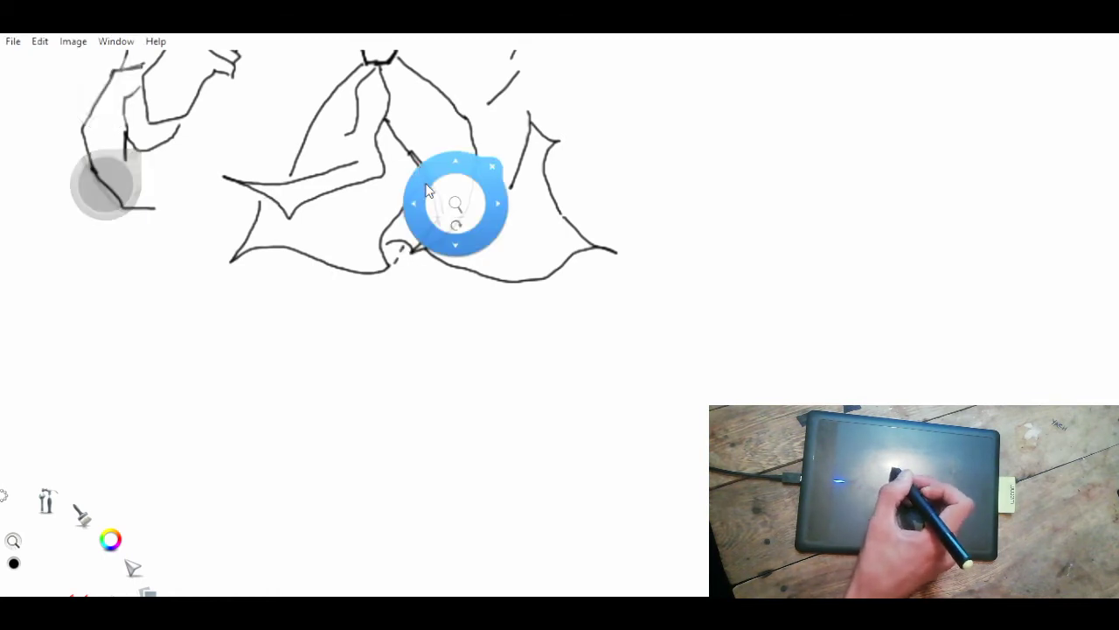
drag(422, 179, 427, 182)
key(space)
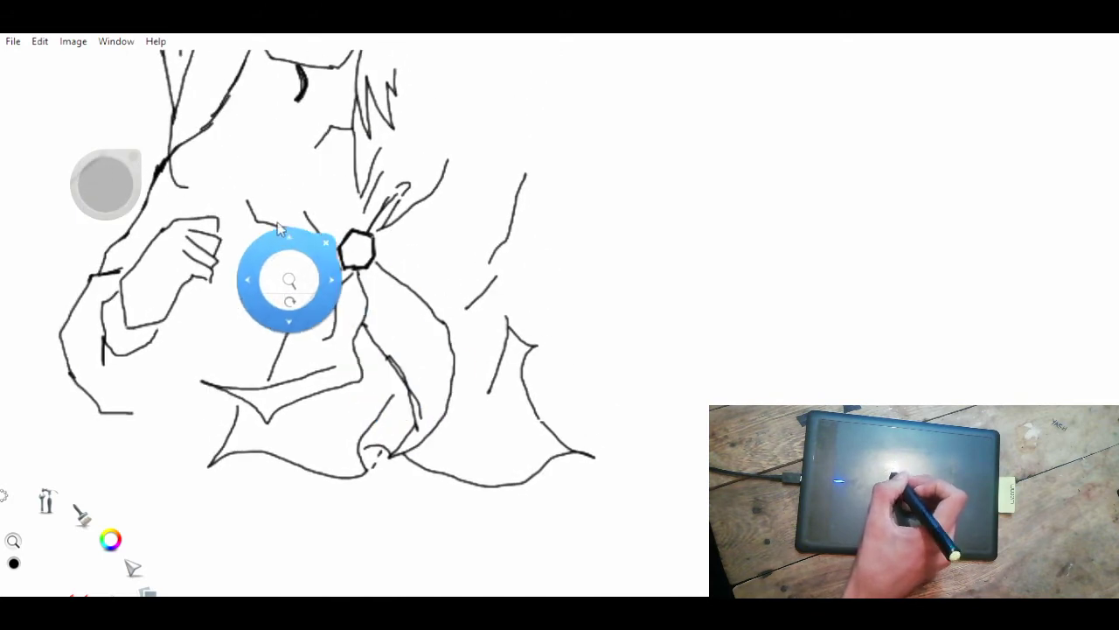
drag(308, 229, 510, 293)
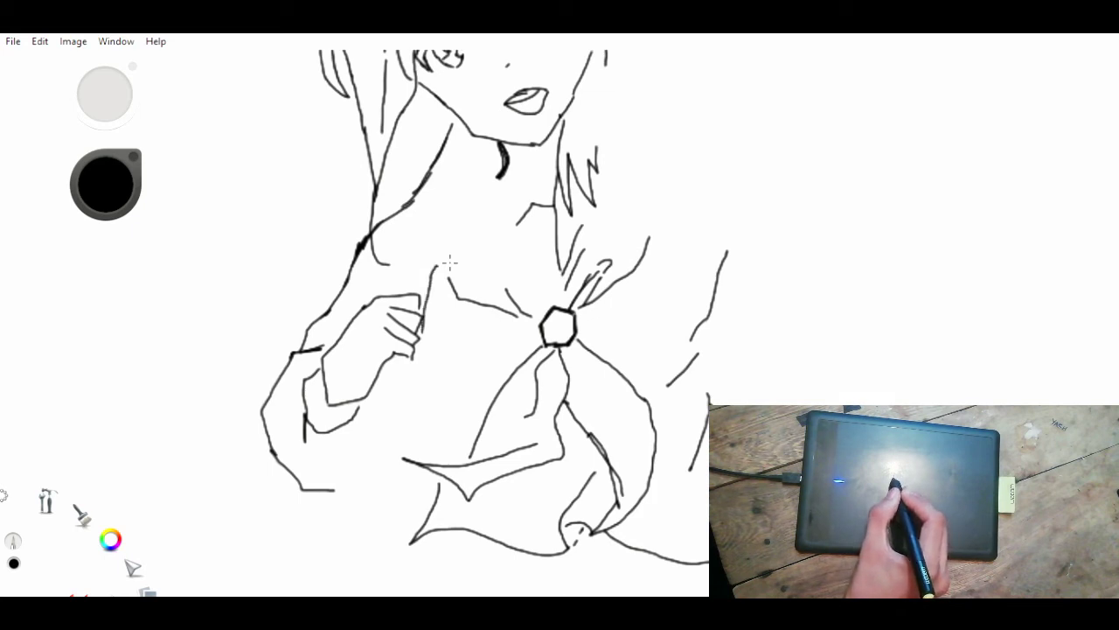
click(442, 400)
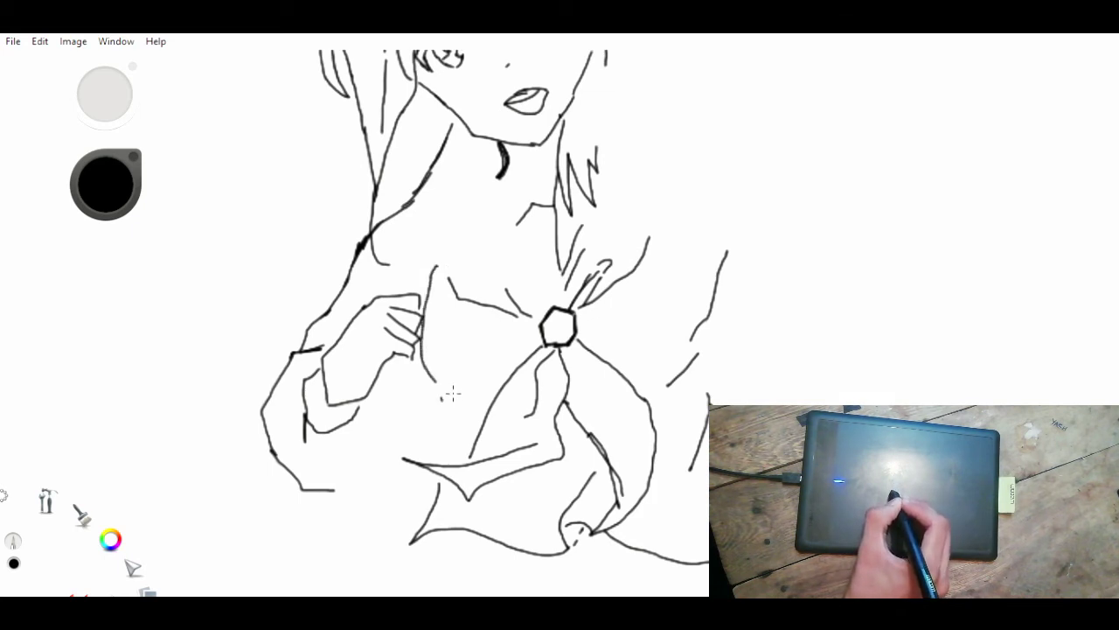
drag(475, 413, 486, 395)
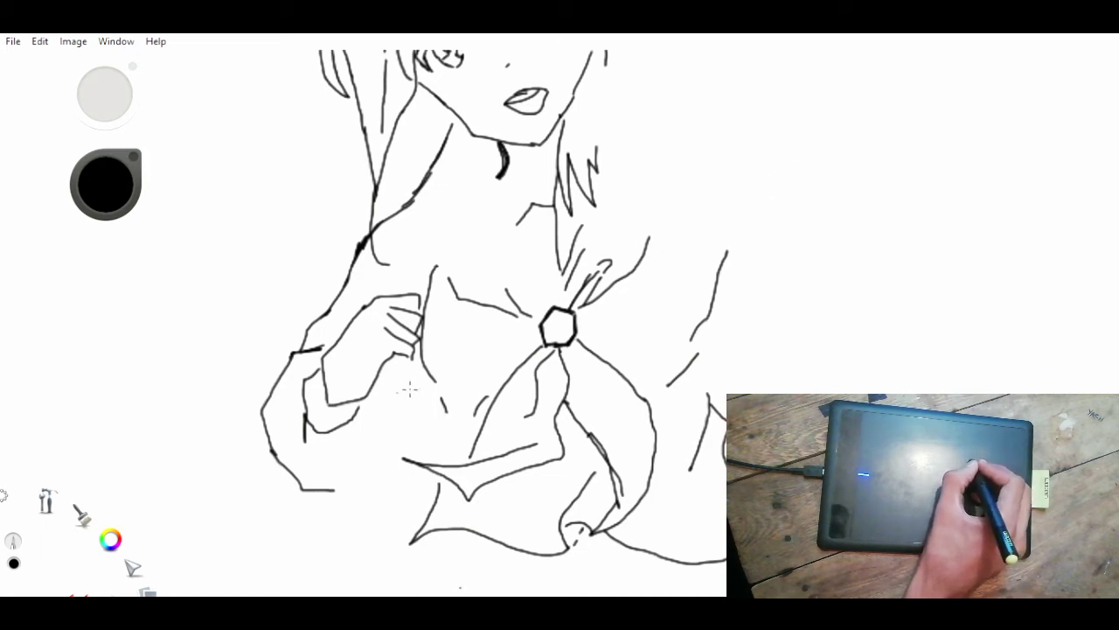
- Draw a second hand below the raised one, using thick bent strokes for the fingers and a small narrow triangle between them
mouse_move(400, 383)
mouse_down()
mouse_move(348, 429)
mouse_move(356, 425)
mouse_move(339, 454)
mouse_move(343, 479)
mouse_up()
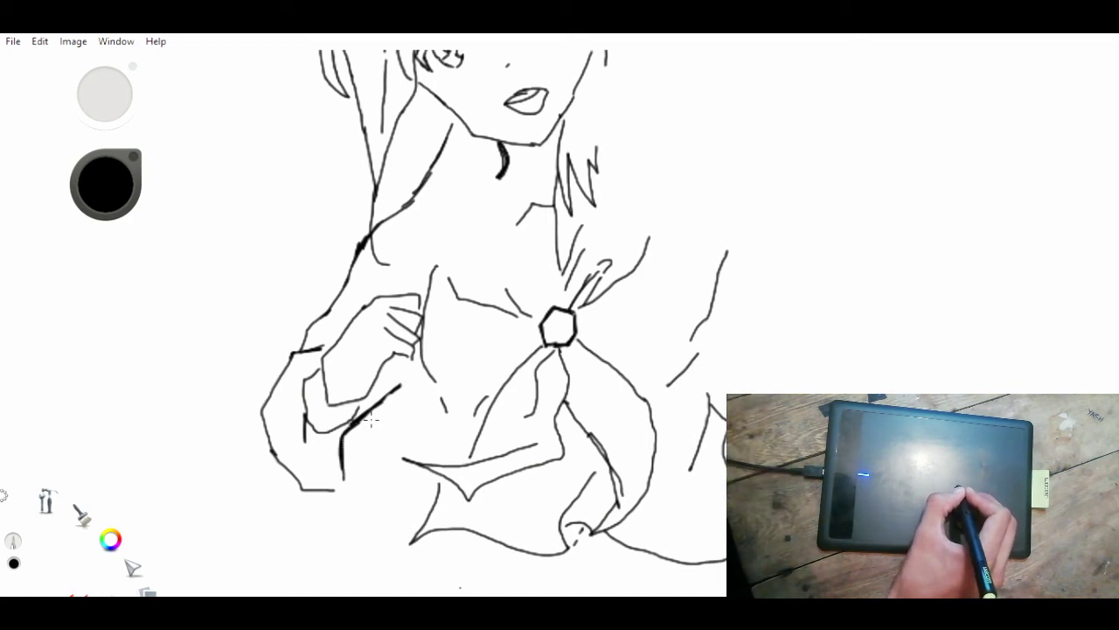
mouse_move(343, 437)
mouse_down()
mouse_move(343, 479)
mouse_move(344, 437)
mouse_move(354, 439)
mouse_up()
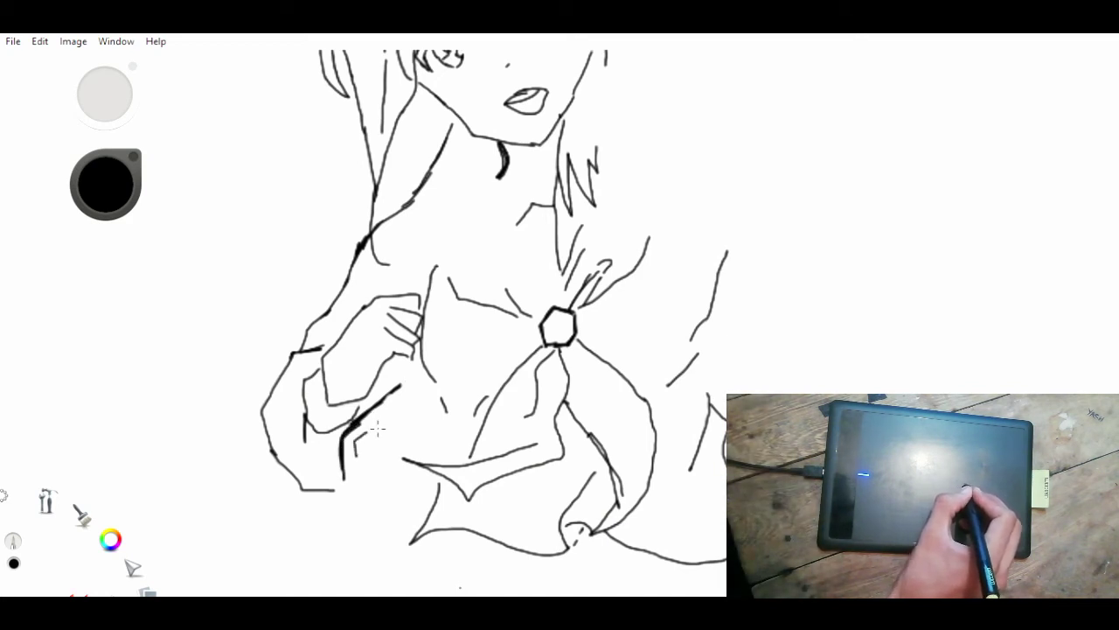
mouse_move(405, 403)
mouse_down()
mouse_move(366, 459)
mouse_move(356, 505)
mouse_move(378, 499)
mouse_move(367, 463)
mouse_up()
mouse_move(408, 418)
mouse_down()
mouse_move(395, 428)
mouse_move(414, 429)
mouse_move(413, 461)
mouse_up()
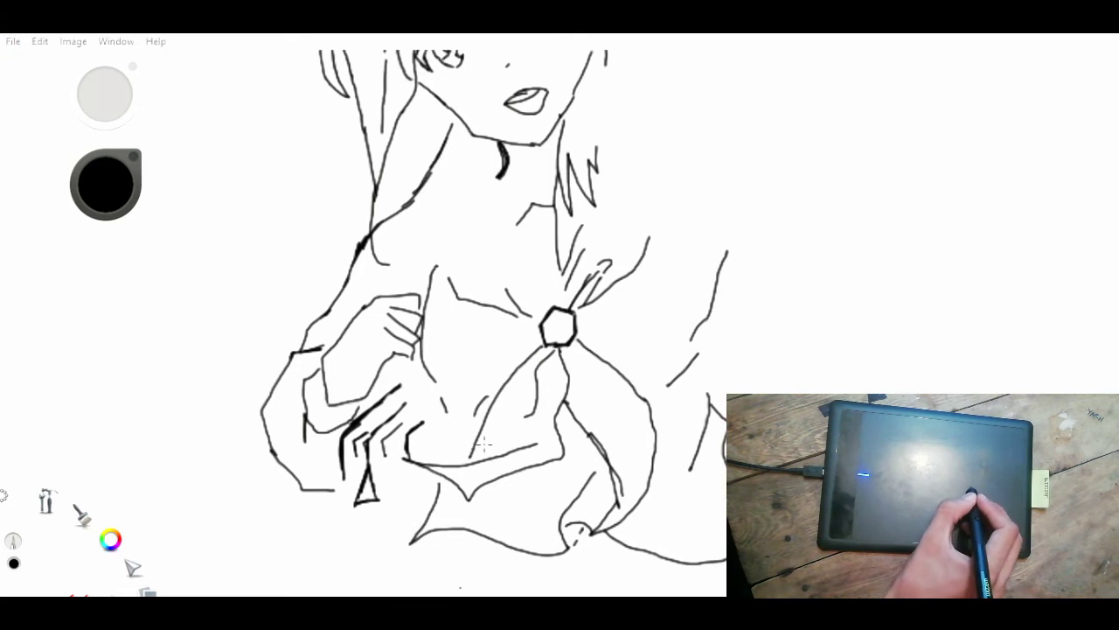
- Draw the forearm below the second hand with two long thick lines running downward from its outer edges
key(space)
mouse_move(507, 332)
mouse_down()
mouse_move(514, 303)
mouse_move(508, 369)
mouse_move(531, 129)
mouse_up()
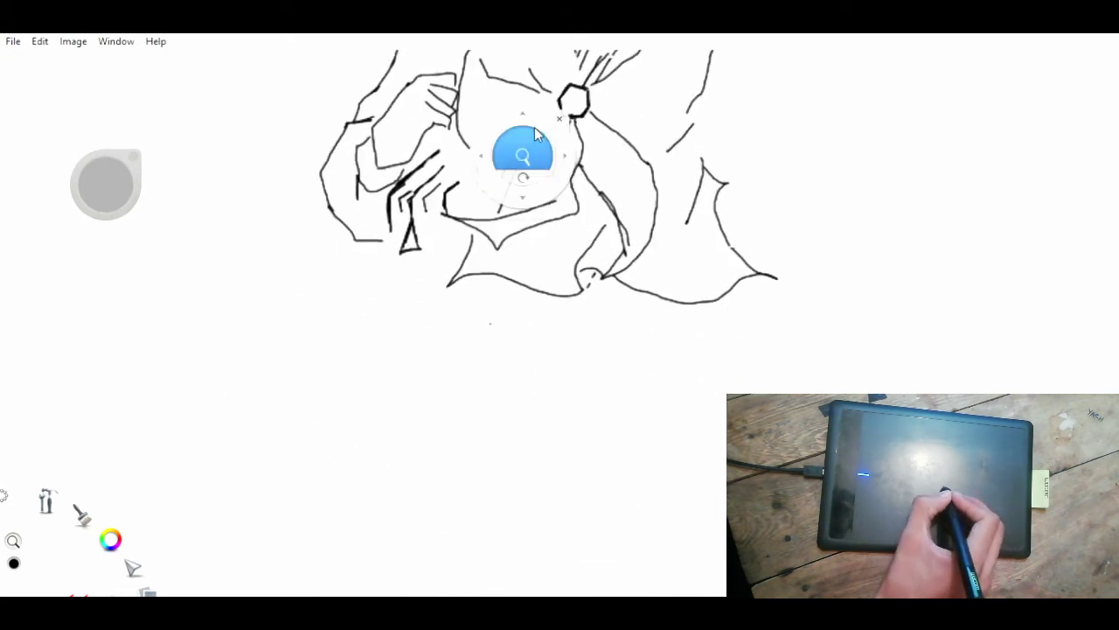
key(space)
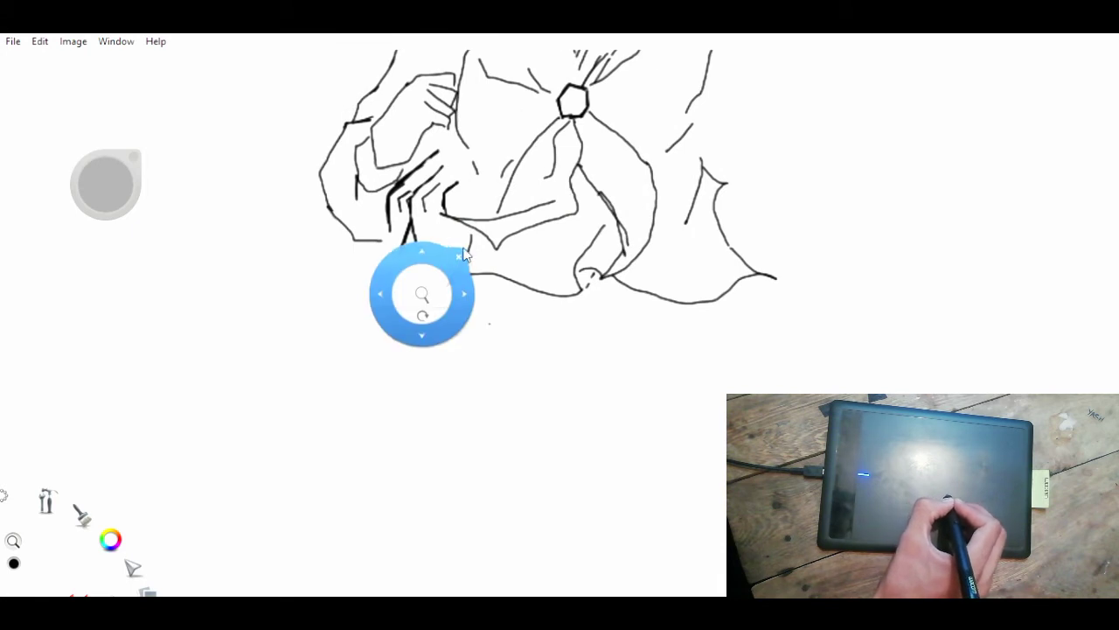
click(463, 255)
drag(389, 223, 388, 366)
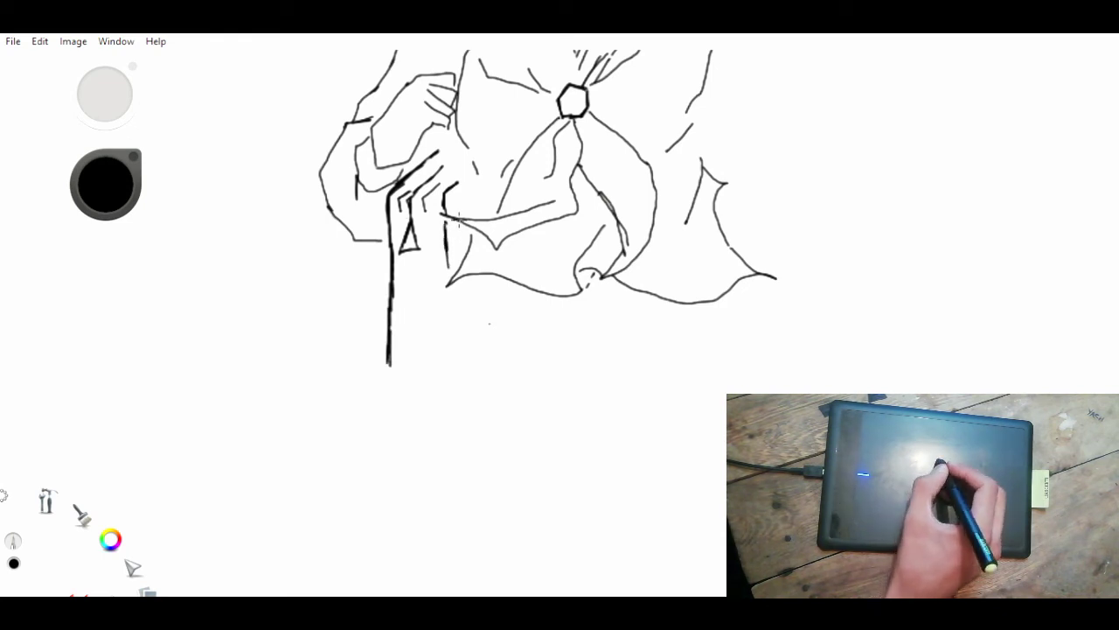
drag(445, 250, 459, 330)
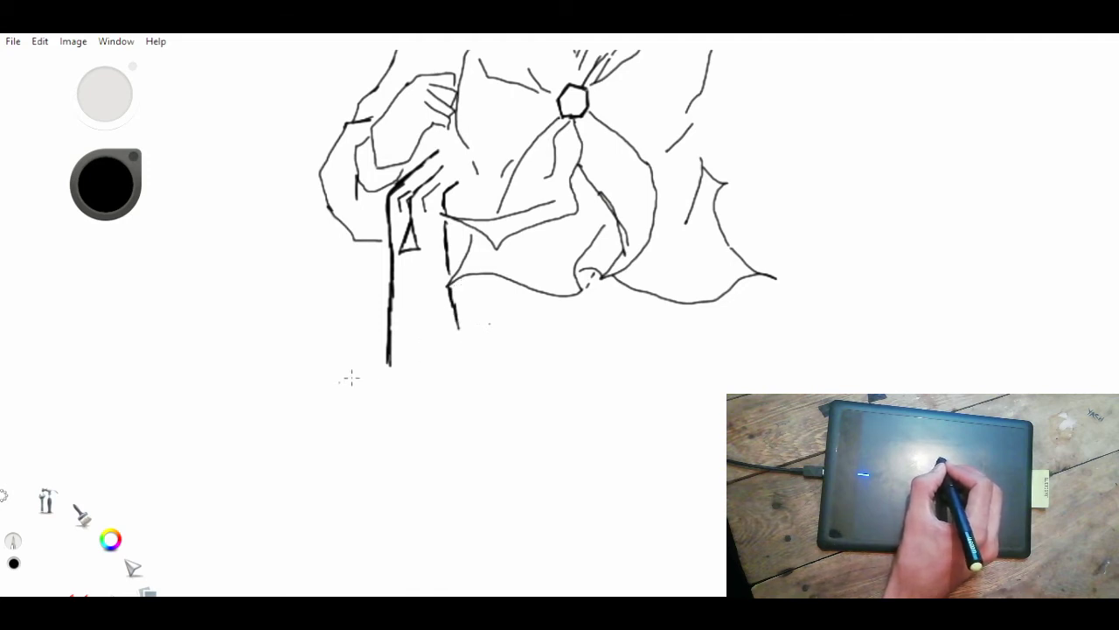
- Draw the skirt's flared corner below the forearm, with a diagonal edge up to the garment hem and a broken fold line beneath
drag(339, 378, 441, 367)
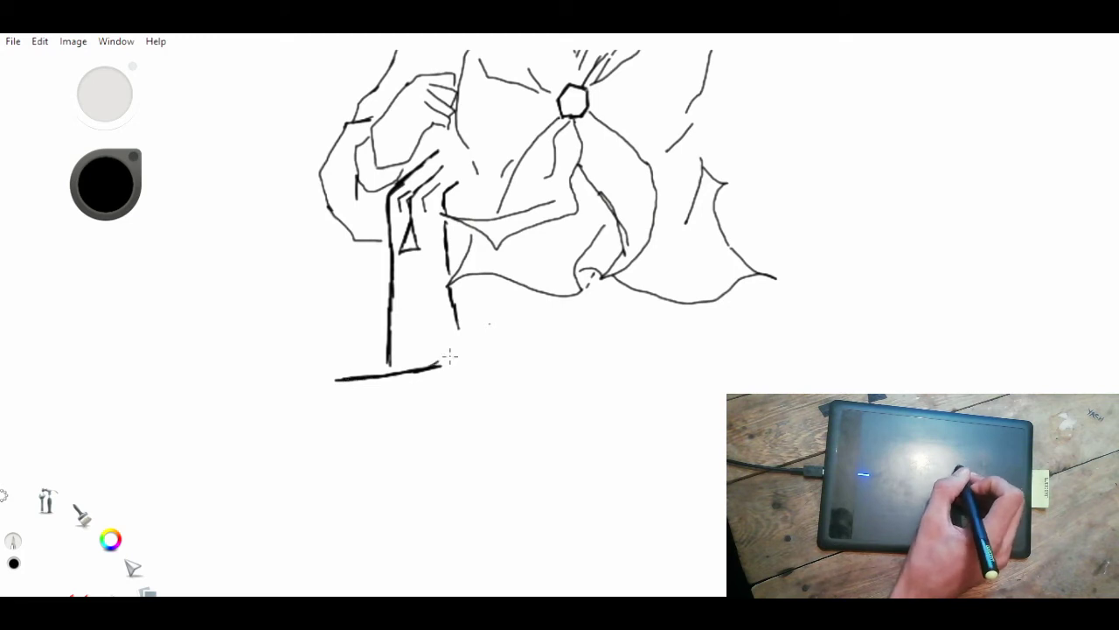
drag(502, 285, 429, 366)
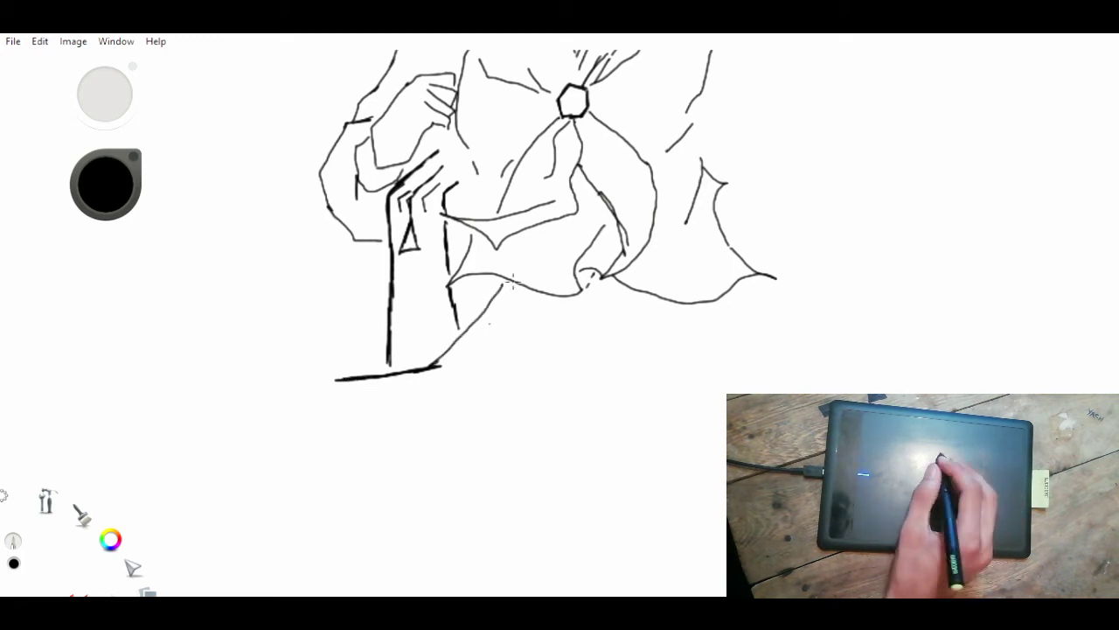
click(98, 79)
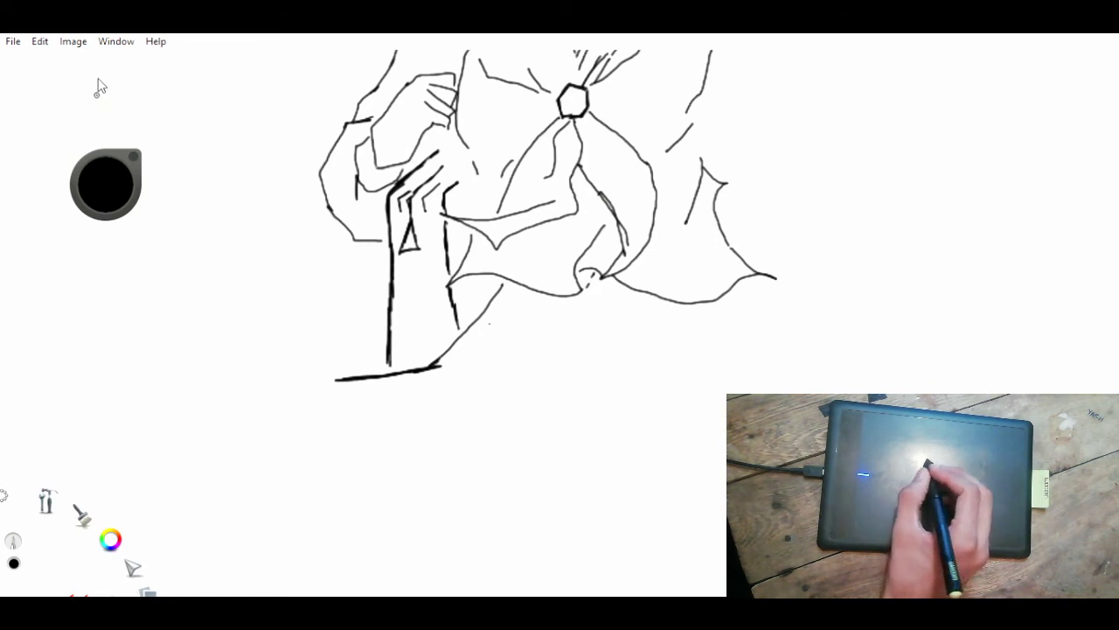
drag(357, 383, 333, 383)
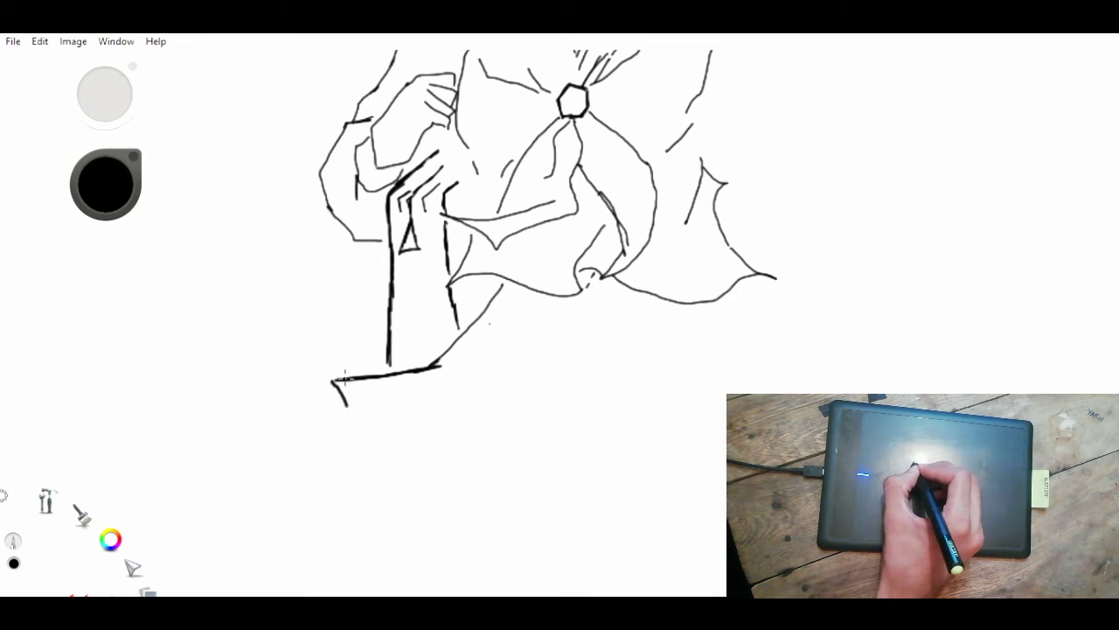
drag(351, 425, 386, 413)
drag(464, 378, 411, 407)
drag(531, 299, 476, 367)
- Draw the skirt's jagged lower hem, with pointed pleat corners running from the flared corner across beneath the body
mouse_move(378, 411)
mouse_down()
mouse_move(334, 428)
mouse_move(400, 475)
mouse_move(401, 461)
mouse_move(420, 462)
mouse_move(463, 501)
mouse_move(551, 439)
mouse_up()
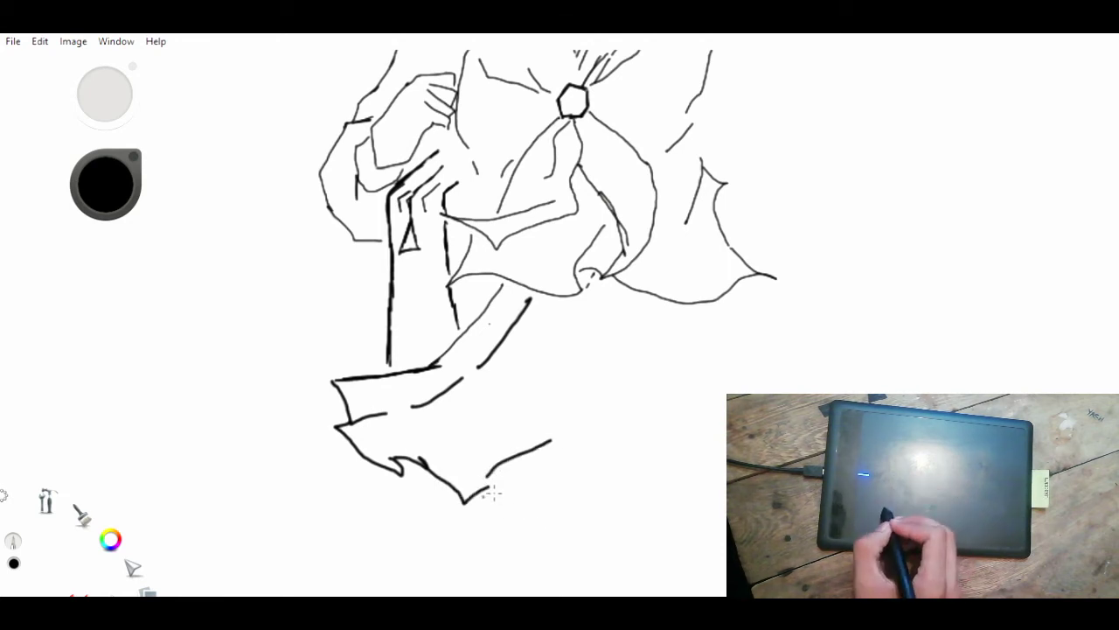
drag(479, 487, 533, 531)
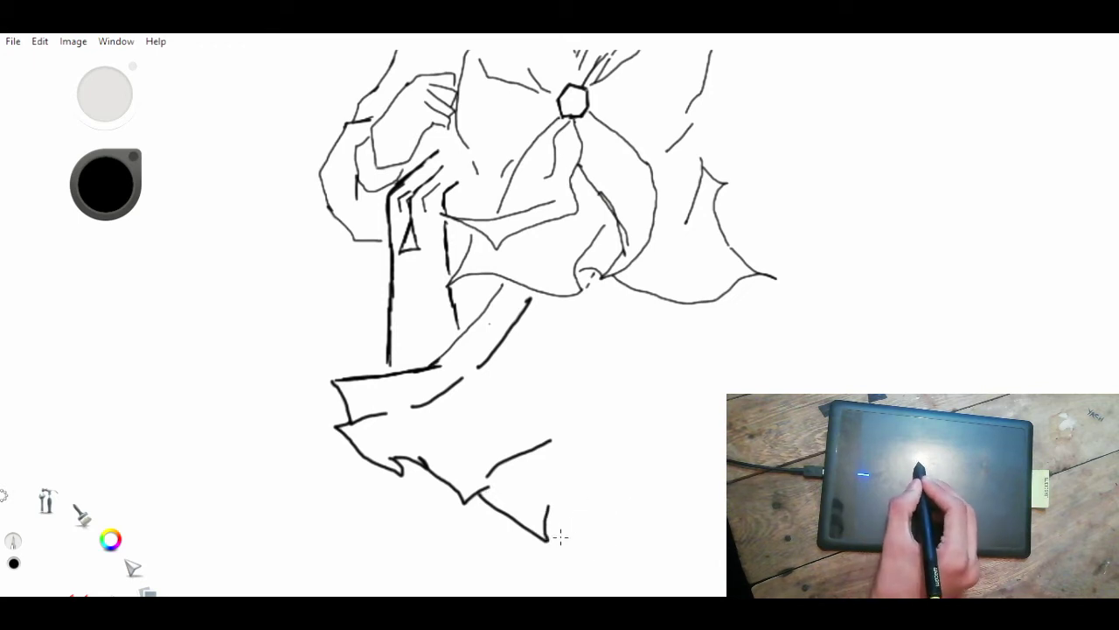
mouse_move(548, 504)
mouse_down()
mouse_move(663, 506)
mouse_move(638, 484)
mouse_move(651, 483)
mouse_move(726, 521)
mouse_up()
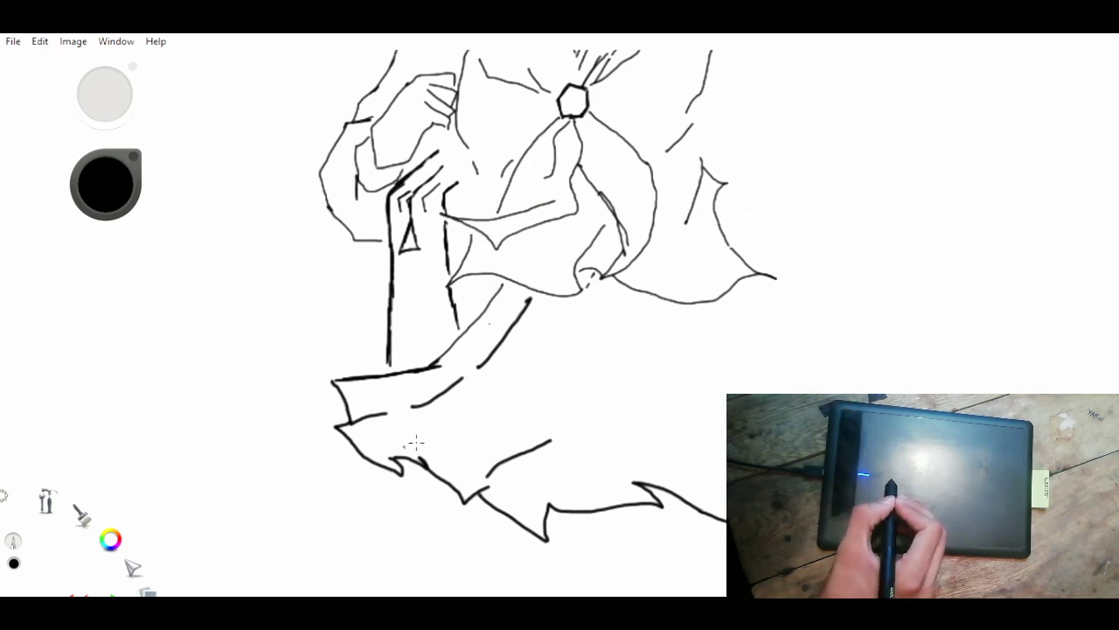
- Fill the skirt with broken pleat lines fanning down from the garment hem toward the jagged skirt hem
drag(404, 447, 514, 391)
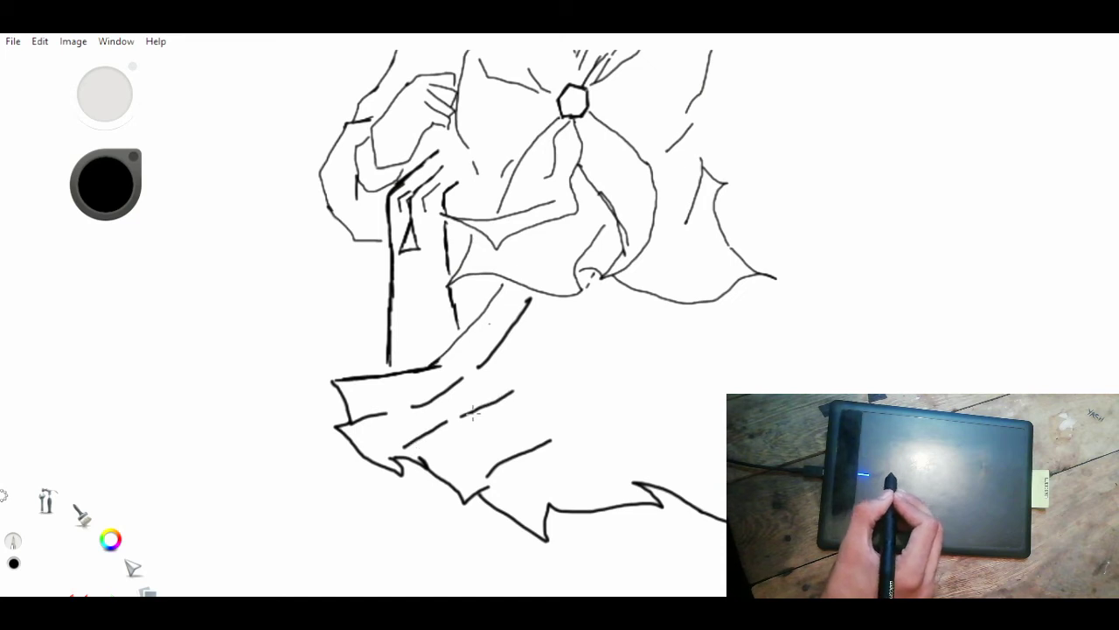
drag(557, 312, 534, 363)
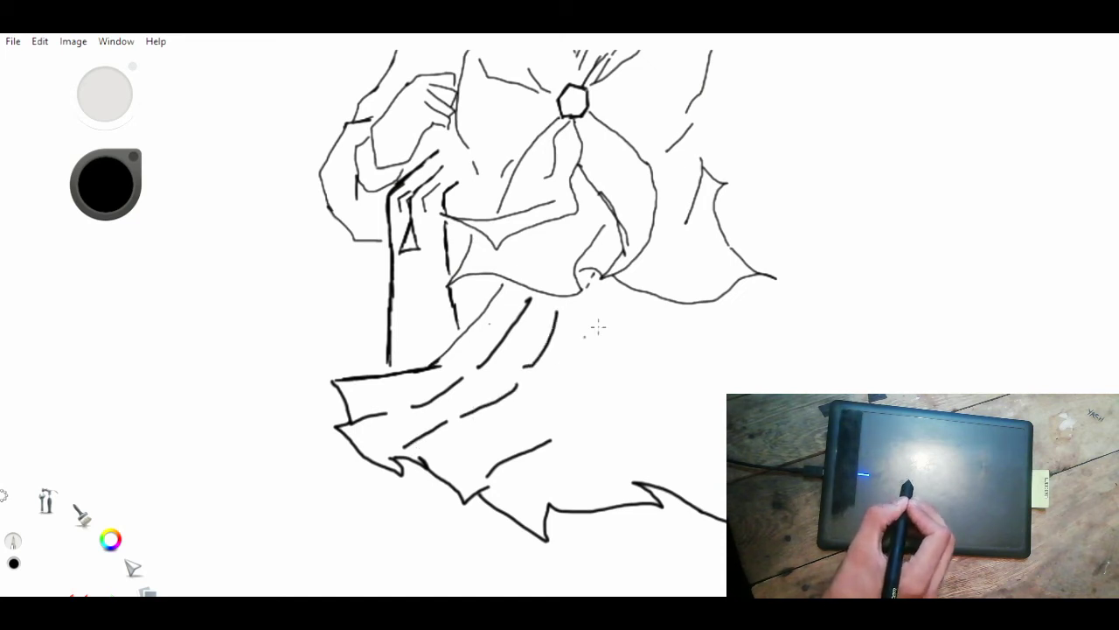
drag(591, 306, 560, 362)
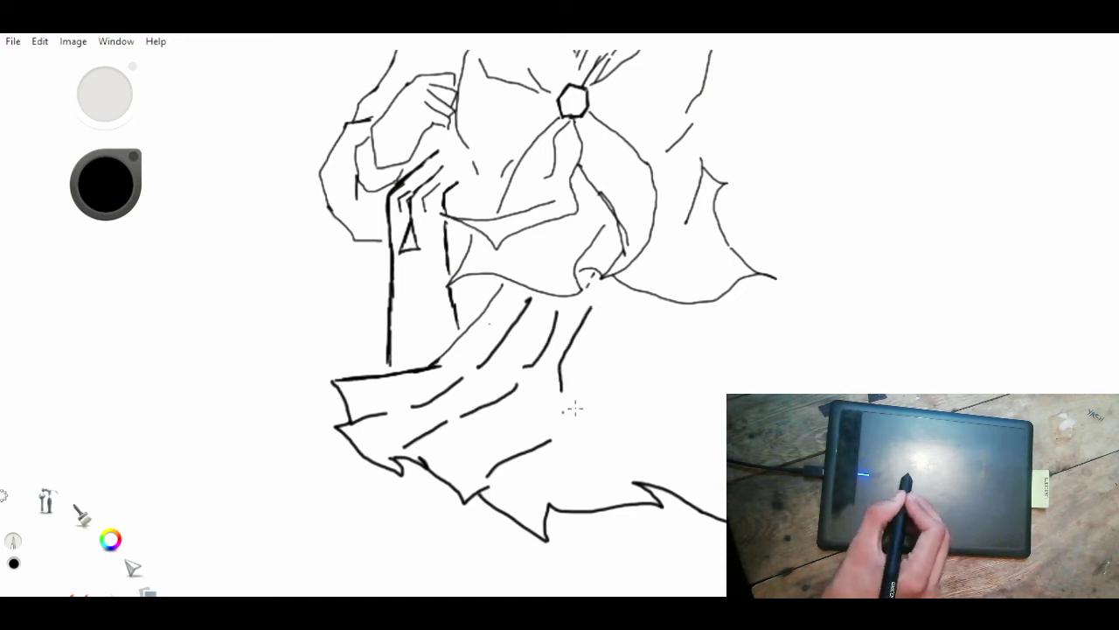
drag(561, 408, 563, 418)
mouse_move(630, 409)
mouse_down()
mouse_move(591, 427)
mouse_move(566, 477)
mouse_up()
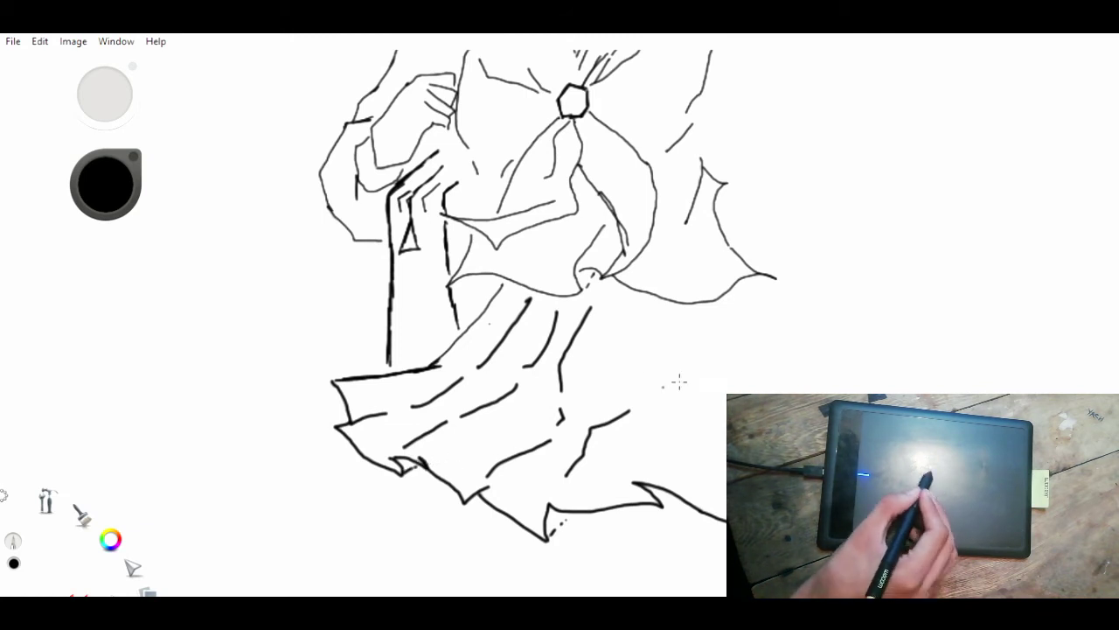
drag(624, 319, 600, 398)
drag(672, 313, 651, 452)
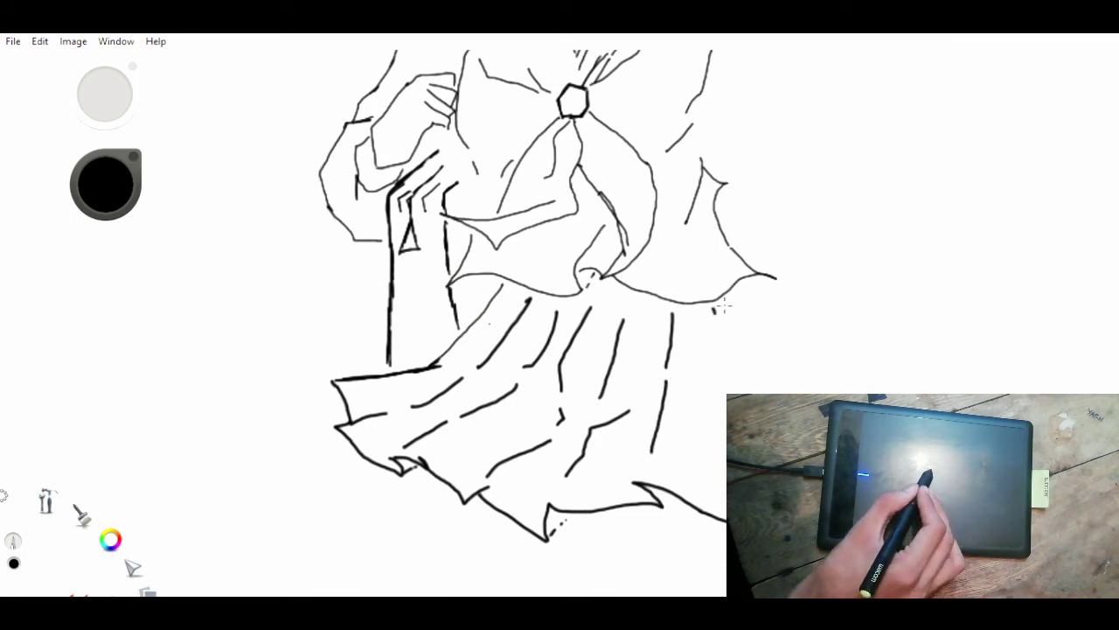
mouse_move(715, 310)
mouse_down()
mouse_move(710, 370)
mouse_move(726, 437)
mouse_up()
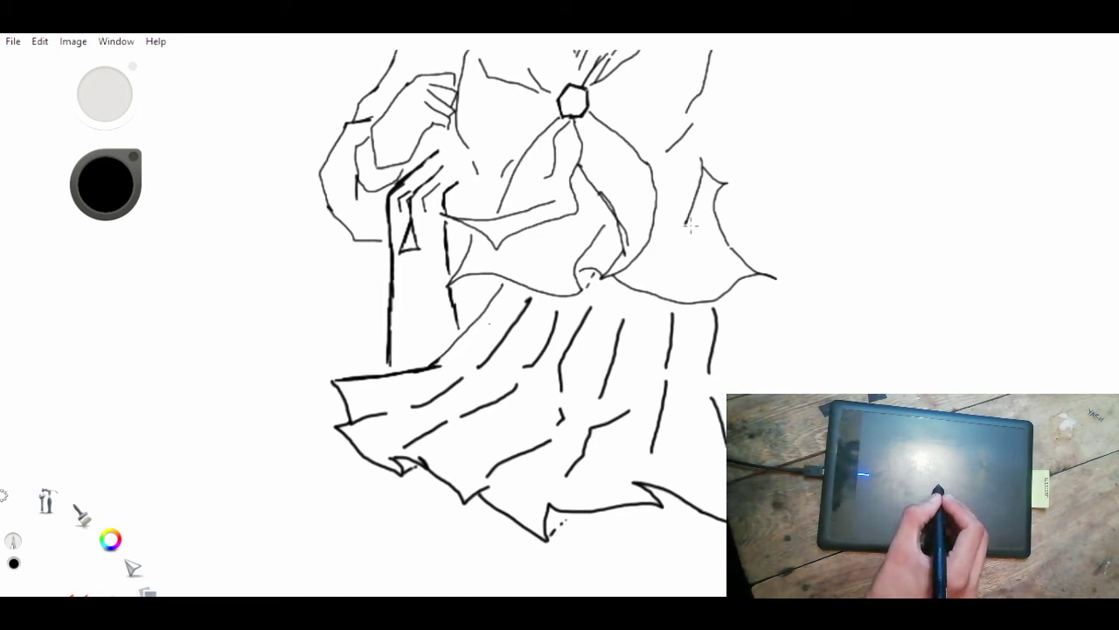
- Draw the legs as slanted lines running from the skirt hem down to the canvas's lower edge
key(space)
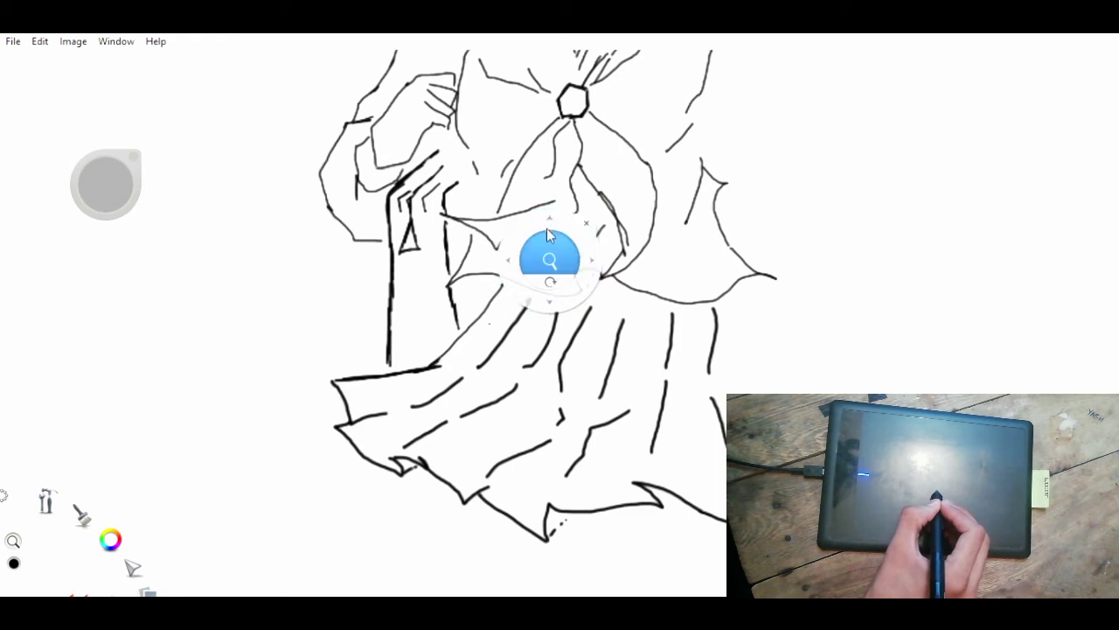
mouse_move(546, 228)
mouse_down()
mouse_move(559, 210)
mouse_move(485, 42)
mouse_up()
key(space)
drag(422, 247, 452, 219)
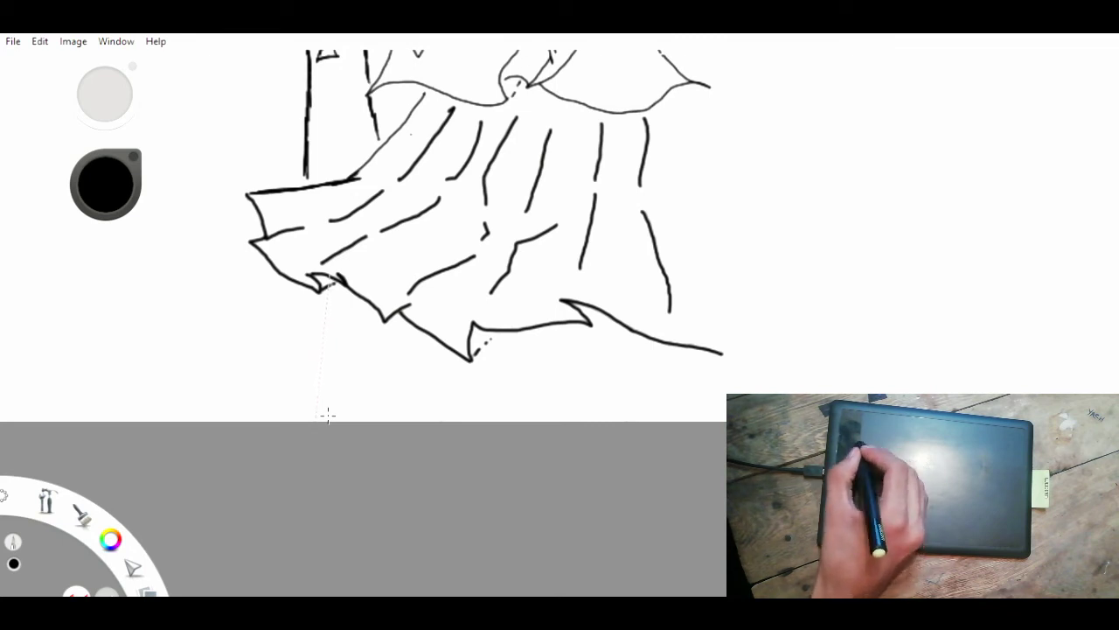
drag(315, 419, 359, 175)
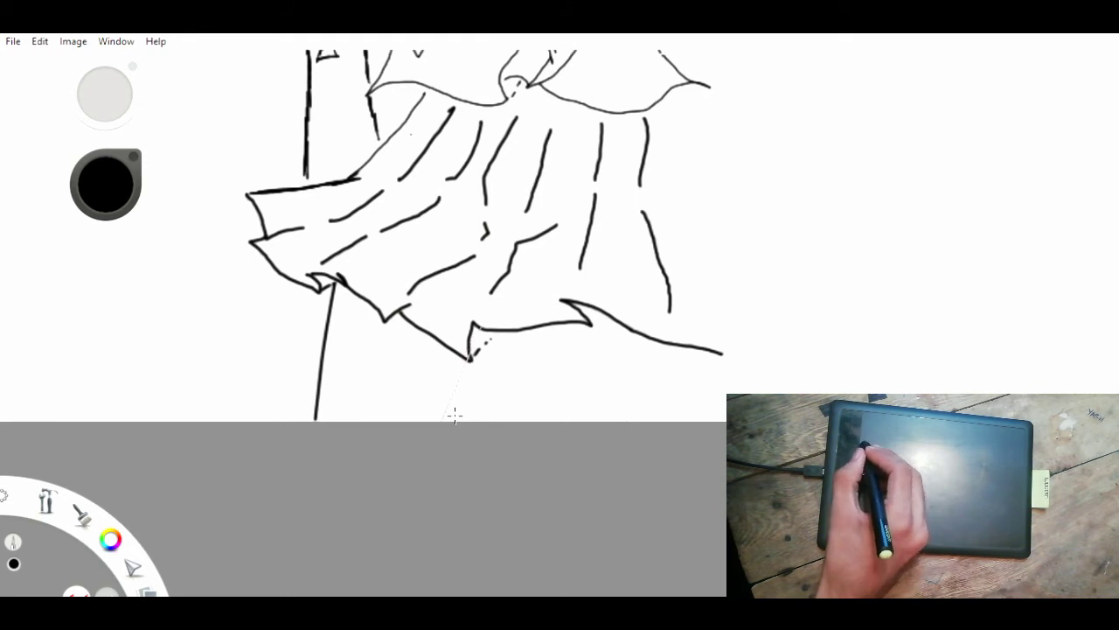
drag(442, 417, 451, 413)
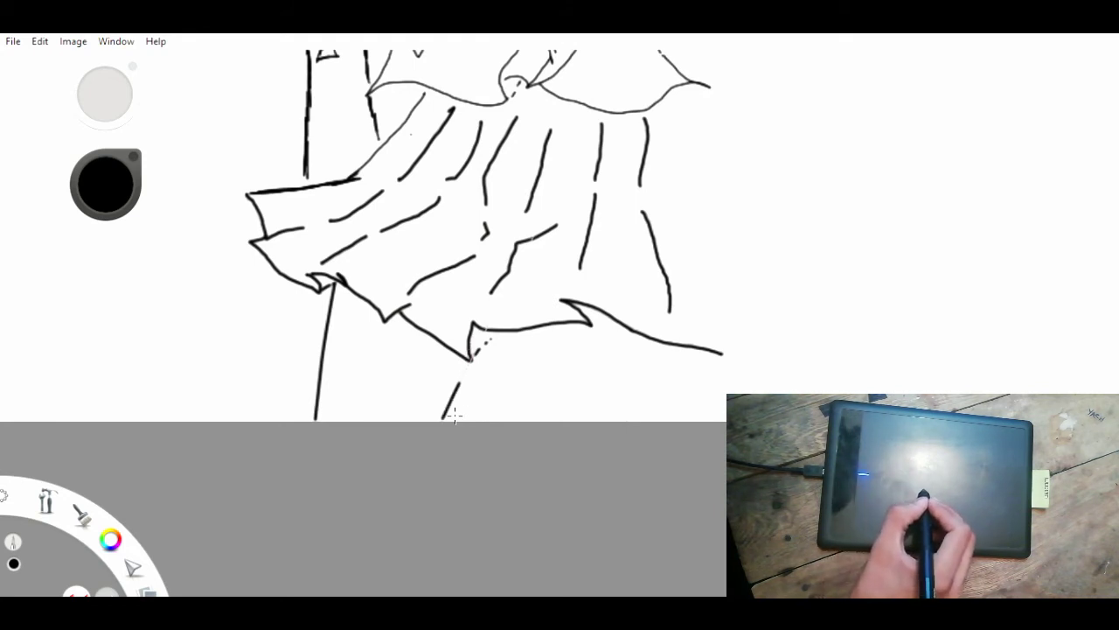
drag(459, 383, 473, 356)
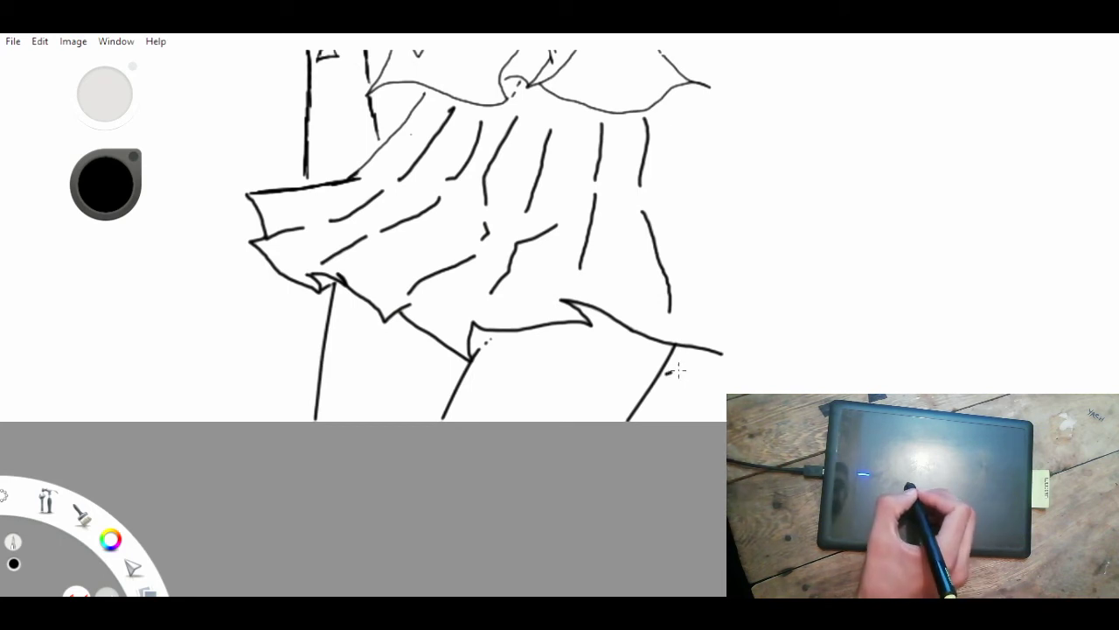
- Close the far side of the skirt with a pointed hem corner and a long edge rising to the garment hem
mouse_move(678, 371)
mouse_down()
mouse_move(671, 380)
mouse_move(752, 358)
mouse_move(726, 353)
mouse_up()
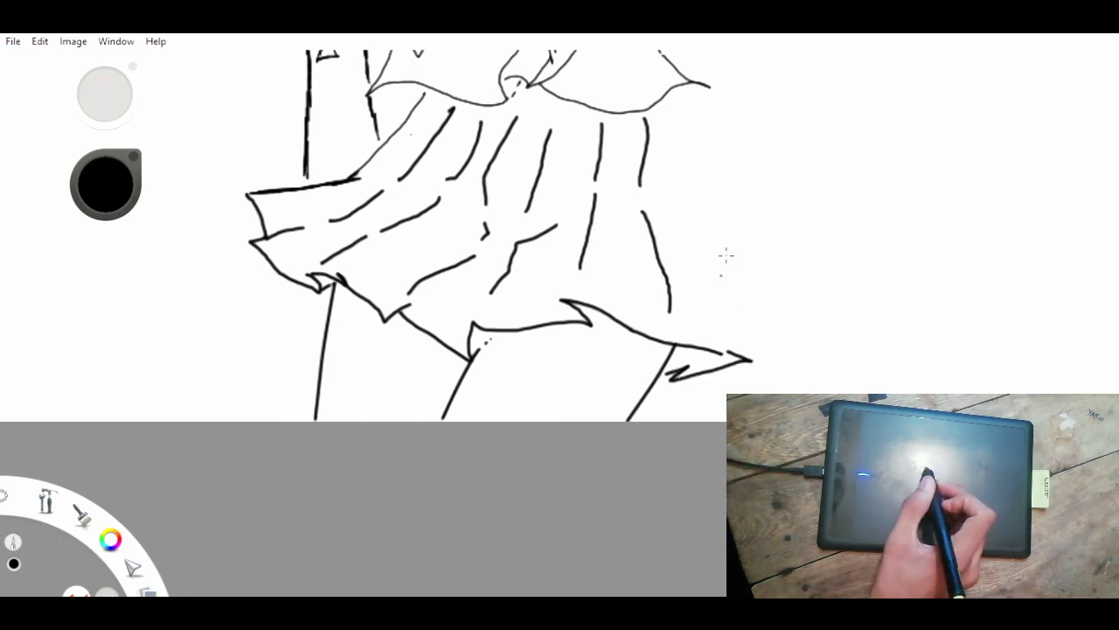
drag(661, 112, 669, 133)
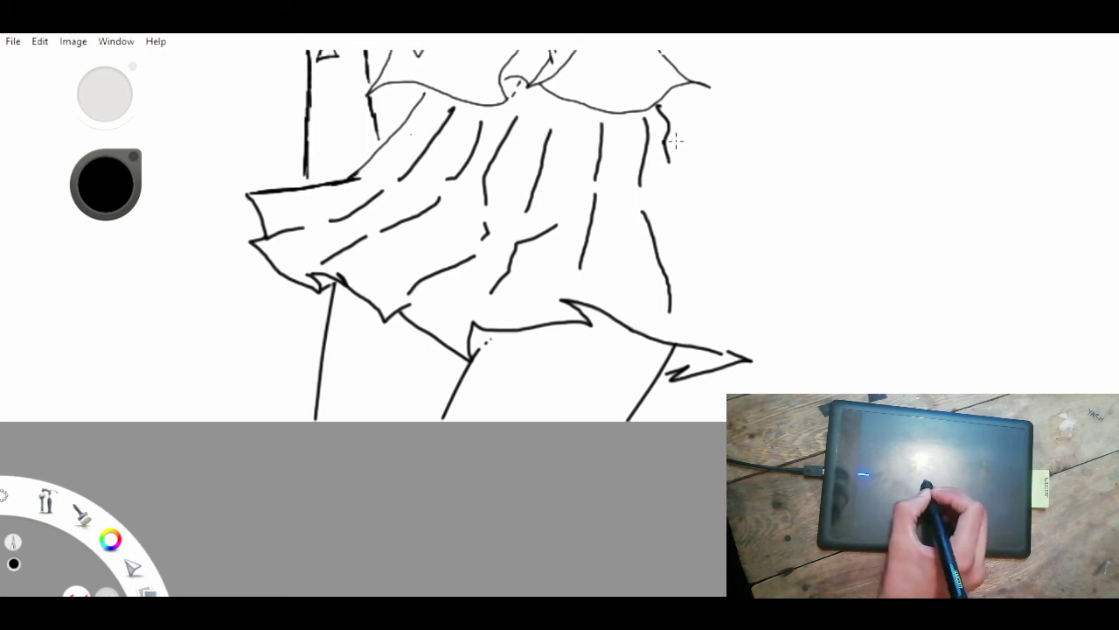
mouse_move(669, 161)
mouse_down()
mouse_move(672, 200)
mouse_move(745, 358)
mouse_up()
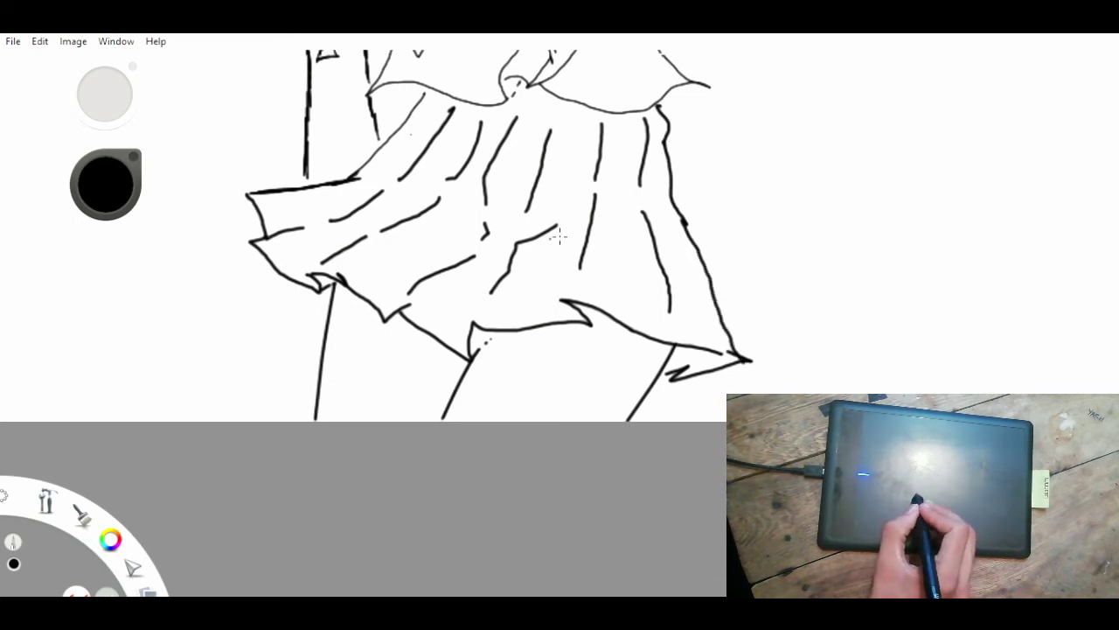
- Draw thick jagged hair strands hanging beside the neck and over the shoulder above the raised hand
key(space)
drag(550, 231, 542, 464)
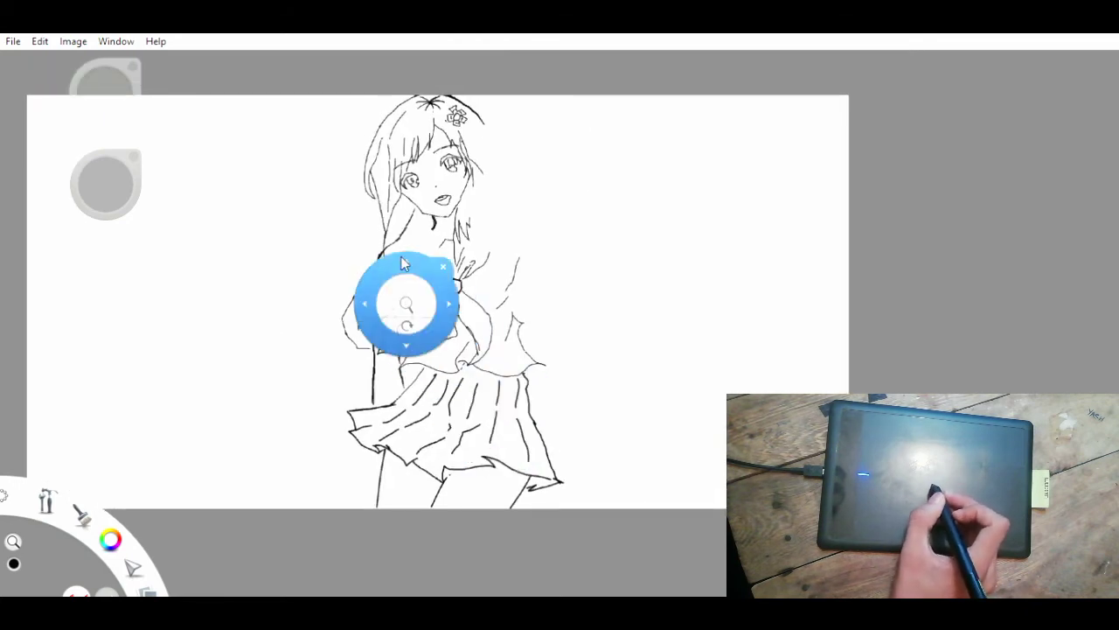
drag(415, 253, 388, 288)
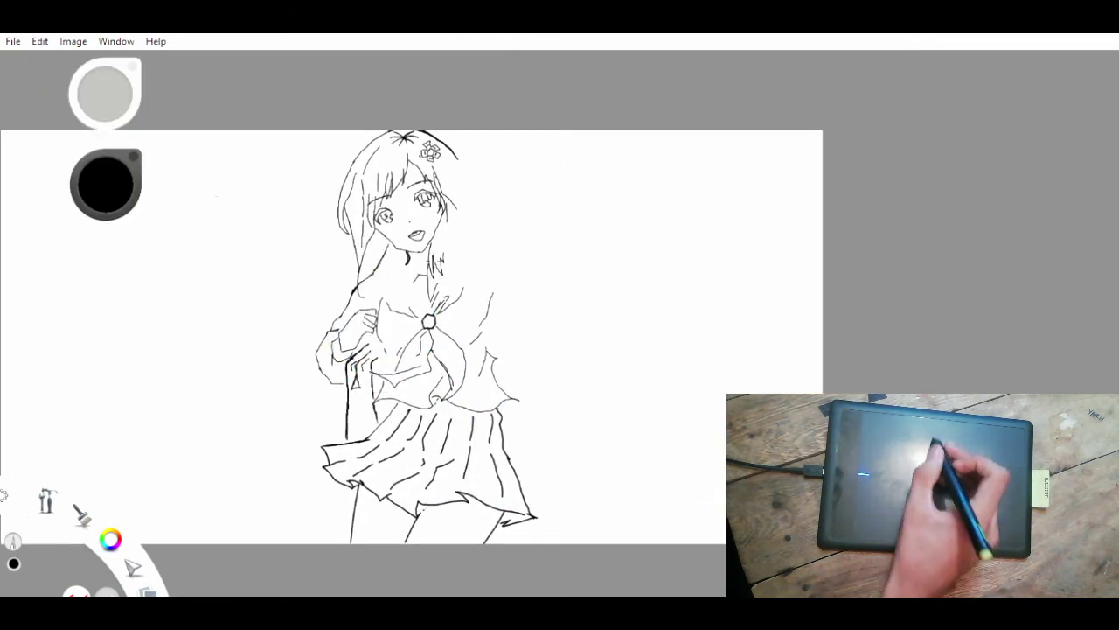
key(space)
drag(449, 235, 460, 147)
mouse_move(334, 288)
mouse_down()
mouse_move(344, 315)
mouse_move(342, 299)
mouse_move(318, 388)
mouse_move(327, 328)
mouse_move(301, 352)
mouse_move(292, 309)
mouse_move(260, 338)
mouse_move(238, 404)
mouse_up()
mouse_move(301, 304)
mouse_down()
mouse_move(265, 343)
mouse_move(254, 411)
mouse_up()
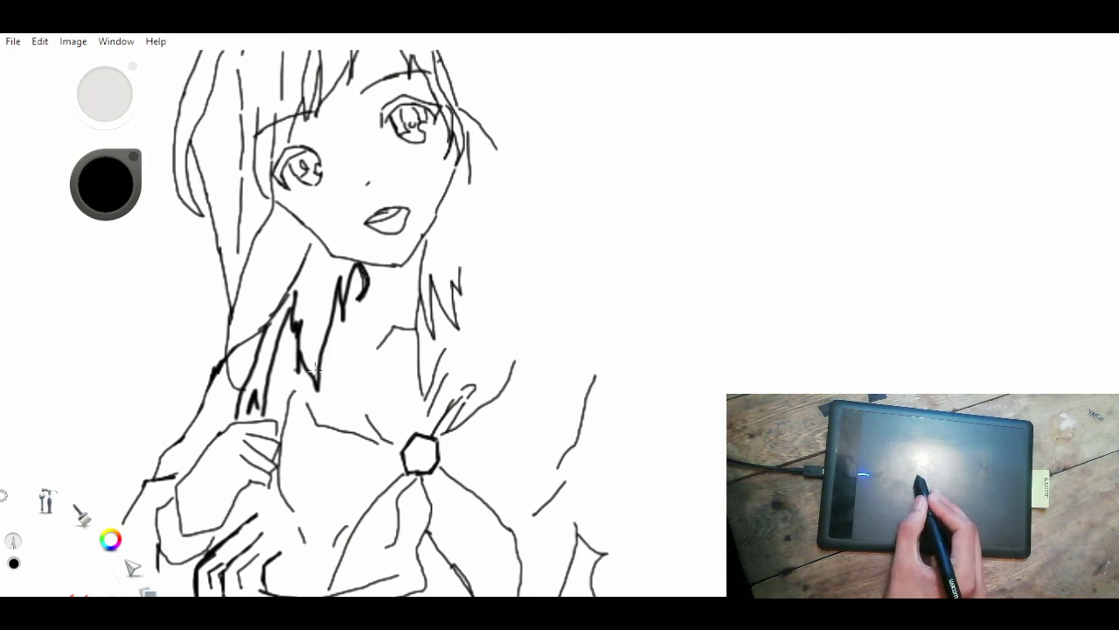
drag(323, 377, 348, 391)
- Draw the collar's doubled edge down to the brooch with zigzag neckline trim, and extend the jagged hair lock beside the neck
mouse_move(357, 298)
mouse_down()
mouse_move(356, 275)
mouse_move(380, 350)
mouse_up()
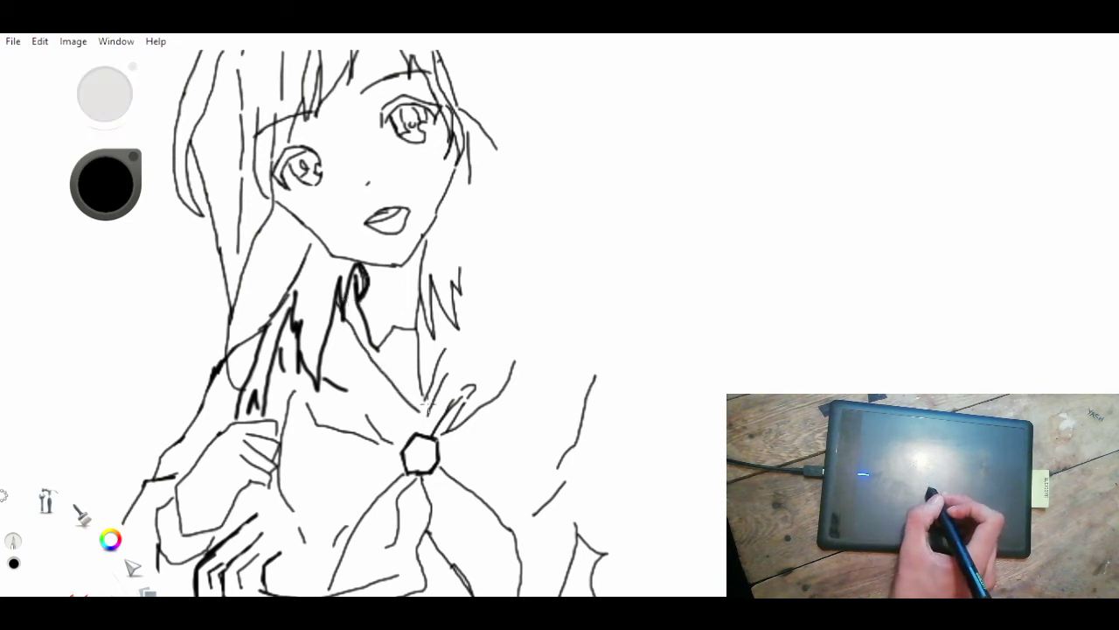
drag(346, 343, 418, 420)
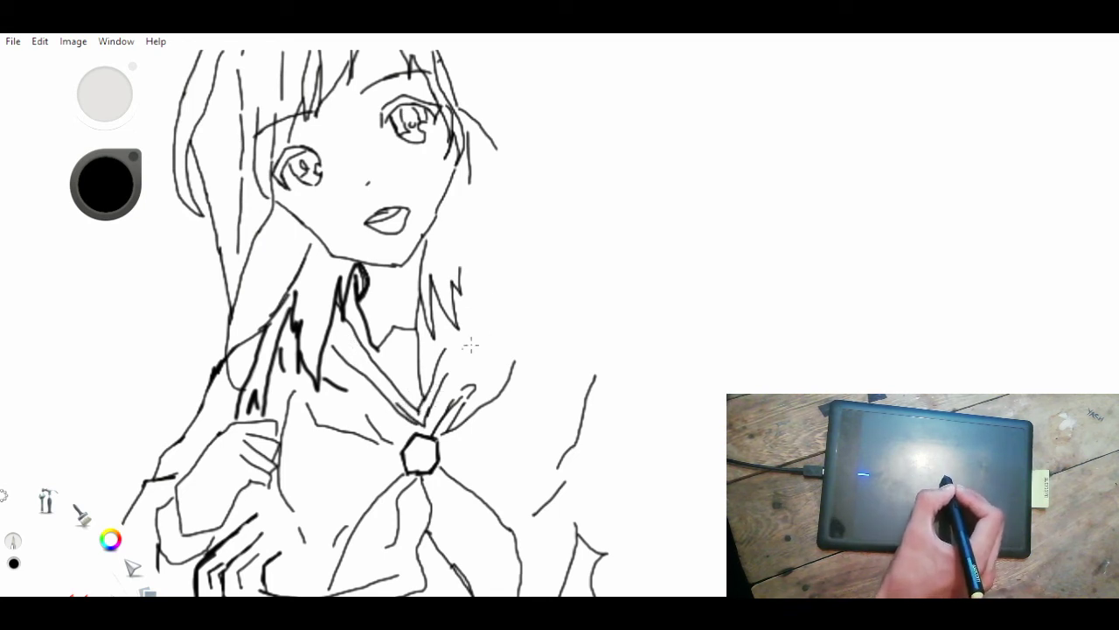
drag(458, 327, 479, 327)
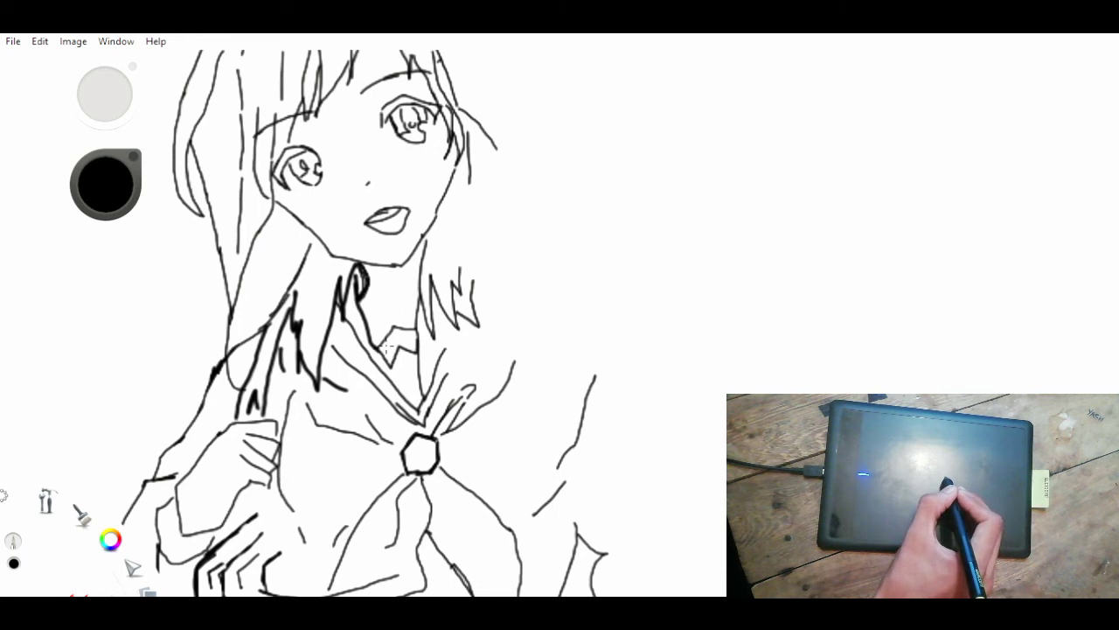
drag(403, 344, 417, 336)
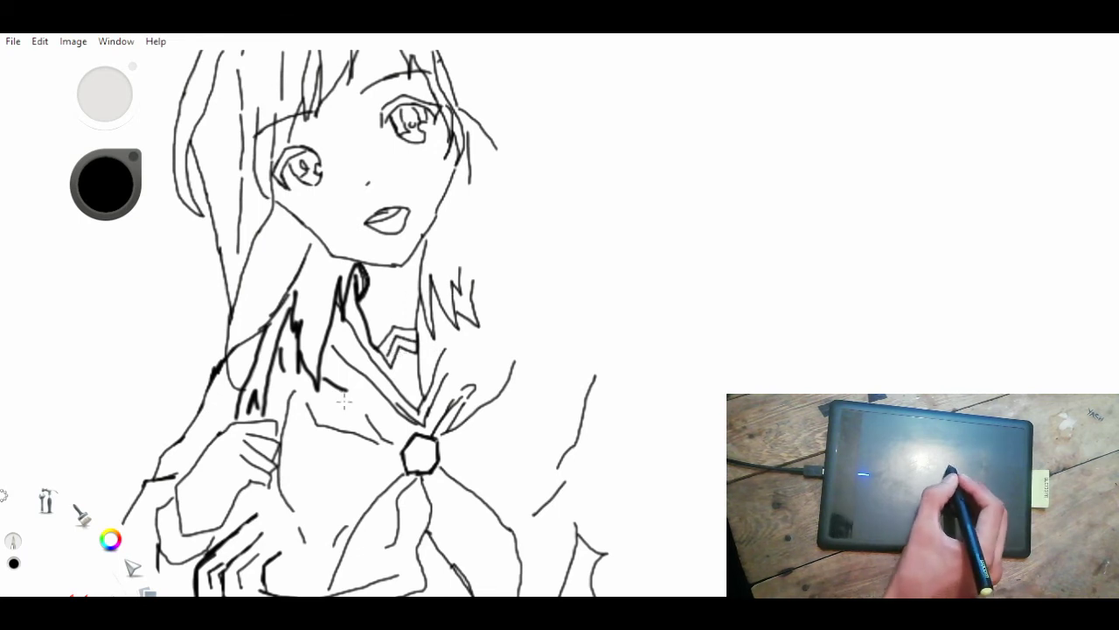
- Draw short cloth fold lines from the raised hand down to the garment beside the lower hand
key(space)
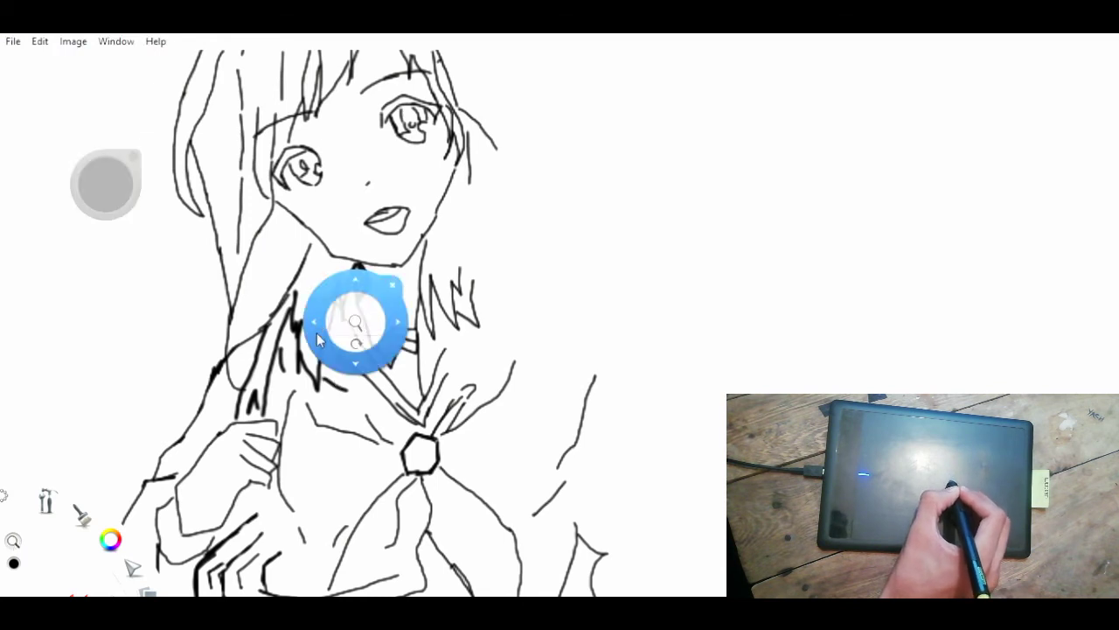
drag(351, 311, 412, 230)
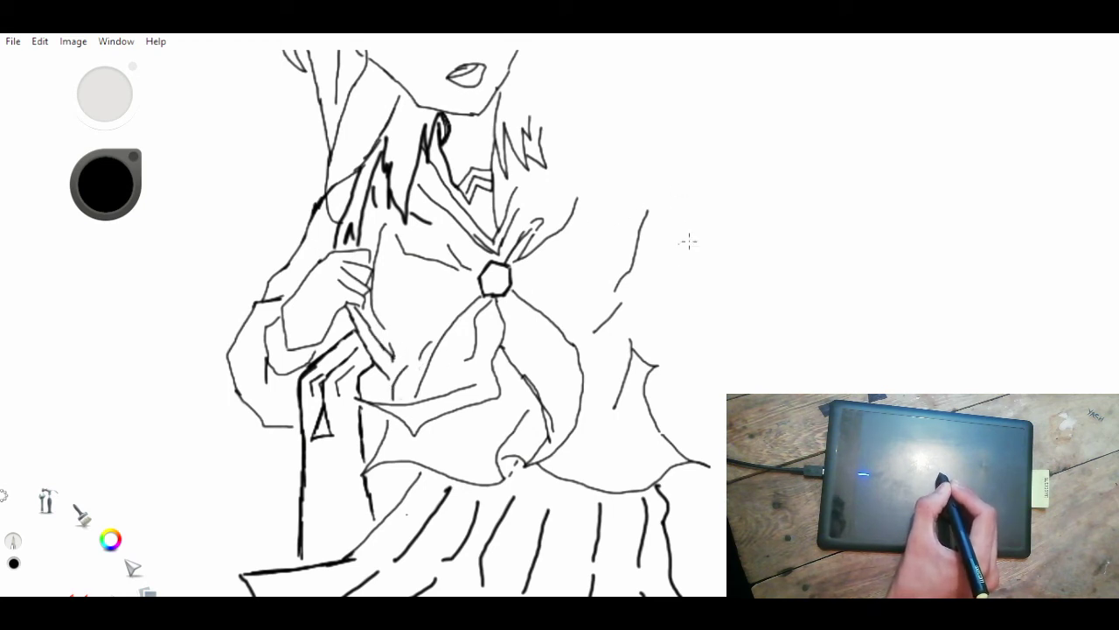
key(ctrl+0)
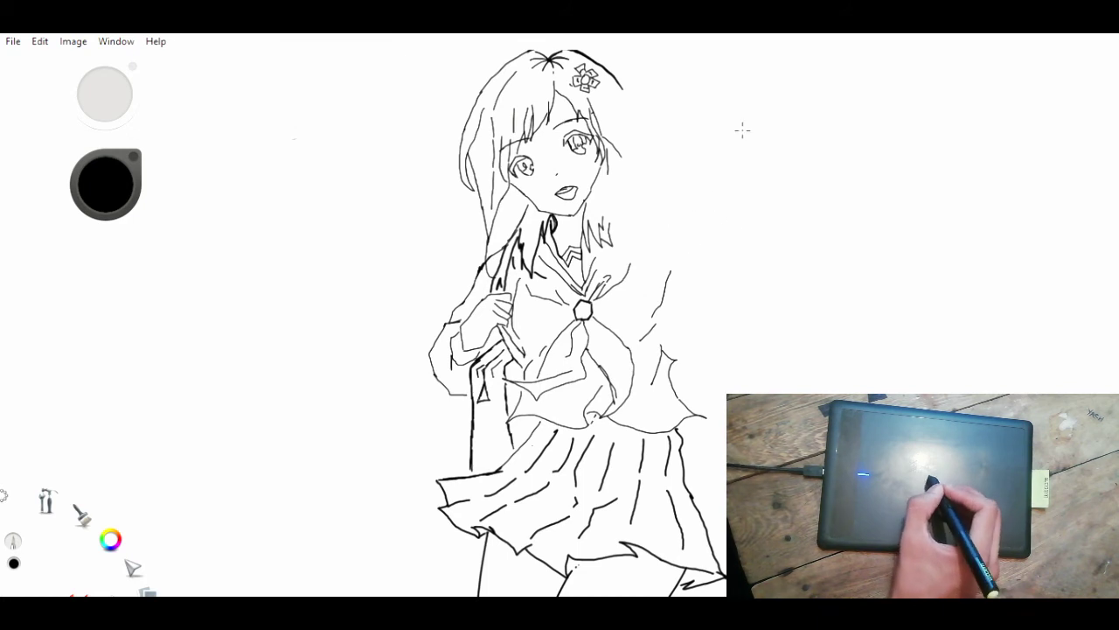
- Draw the outstretched hand's thumb beside the face, with a curved outer edge, a fingernail at the tip and a short palm crease
key(space)
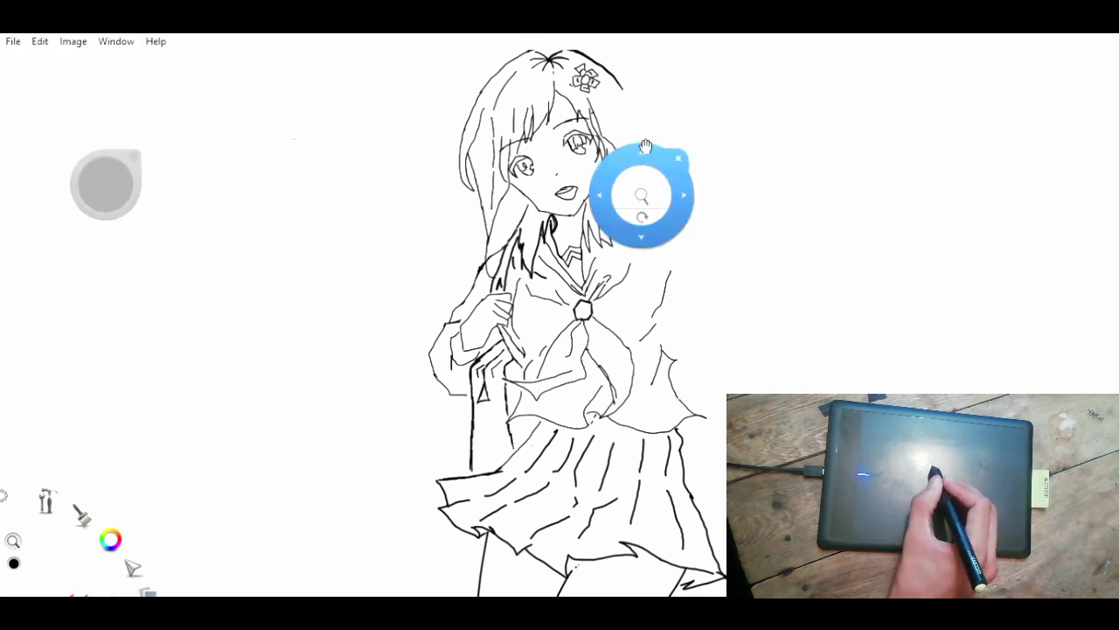
mouse_move(645, 146)
mouse_down()
mouse_move(360, 259)
mouse_move(441, 264)
mouse_move(395, 270)
mouse_move(402, 203)
mouse_up()
click(362, 254)
click(401, 212)
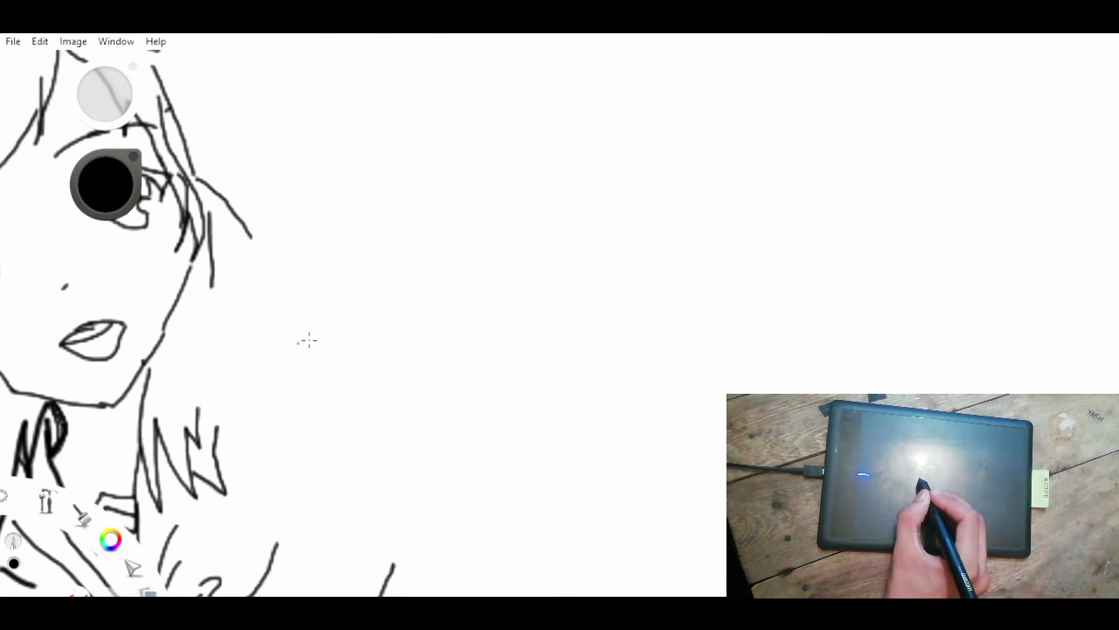
mouse_move(305, 350)
mouse_down()
mouse_move(311, 279)
mouse_move(348, 234)
mouse_move(408, 204)
mouse_move(525, 195)
mouse_up()
mouse_move(422, 274)
mouse_down()
mouse_move(520, 230)
mouse_move(535, 210)
mouse_move(523, 196)
mouse_move(544, 199)
mouse_move(509, 195)
mouse_up()
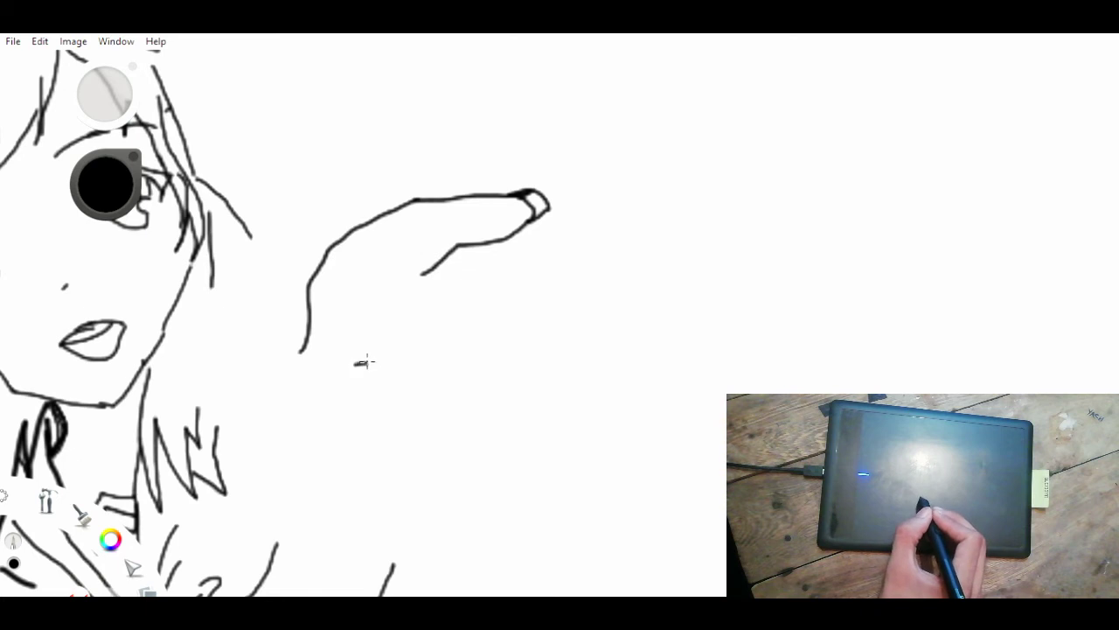
drag(363, 362, 435, 358)
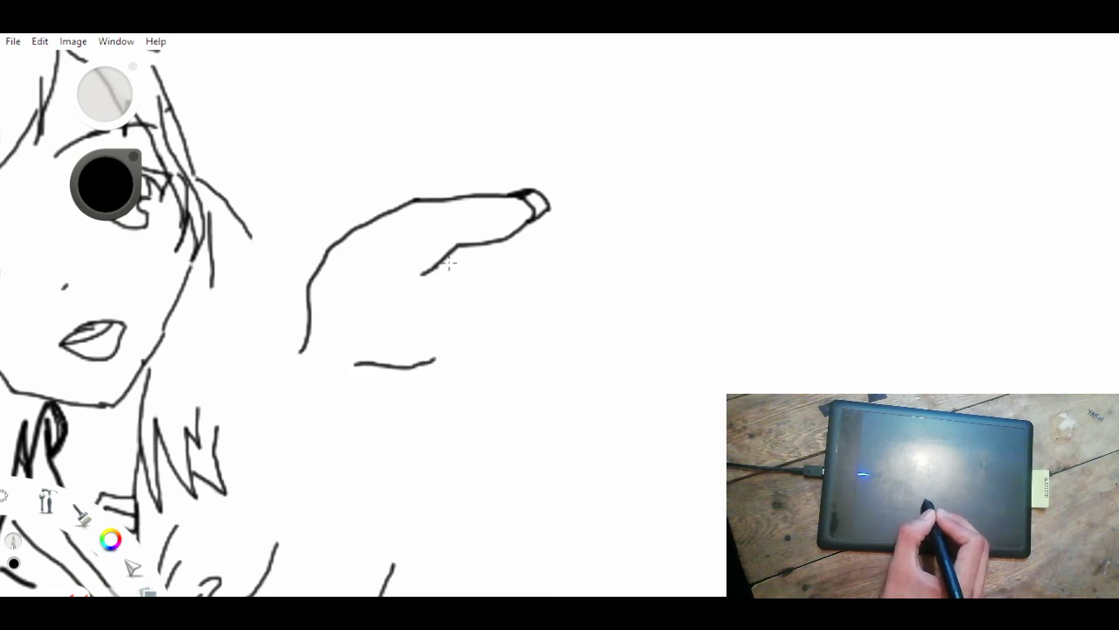
- Draw the long index finger slanting down from the thumb's base, undoing its first tip and redrawing it rounded
drag(439, 266, 567, 472)
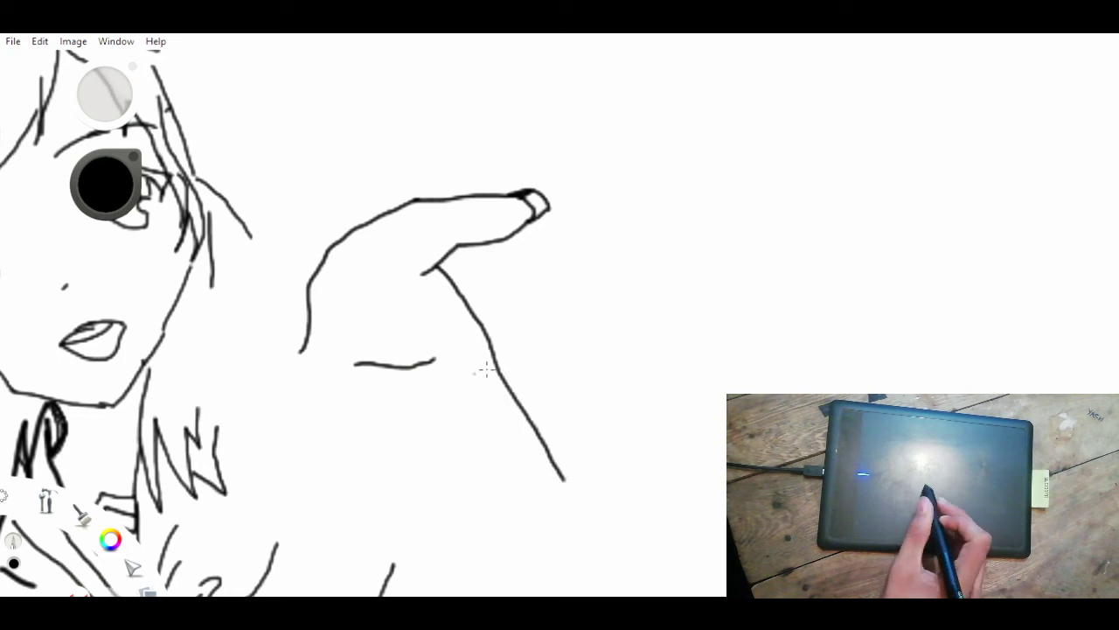
mouse_move(476, 372)
mouse_down()
mouse_move(461, 407)
mouse_move(501, 449)
mouse_move(520, 506)
mouse_move(568, 542)
mouse_move(578, 504)
mouse_up()
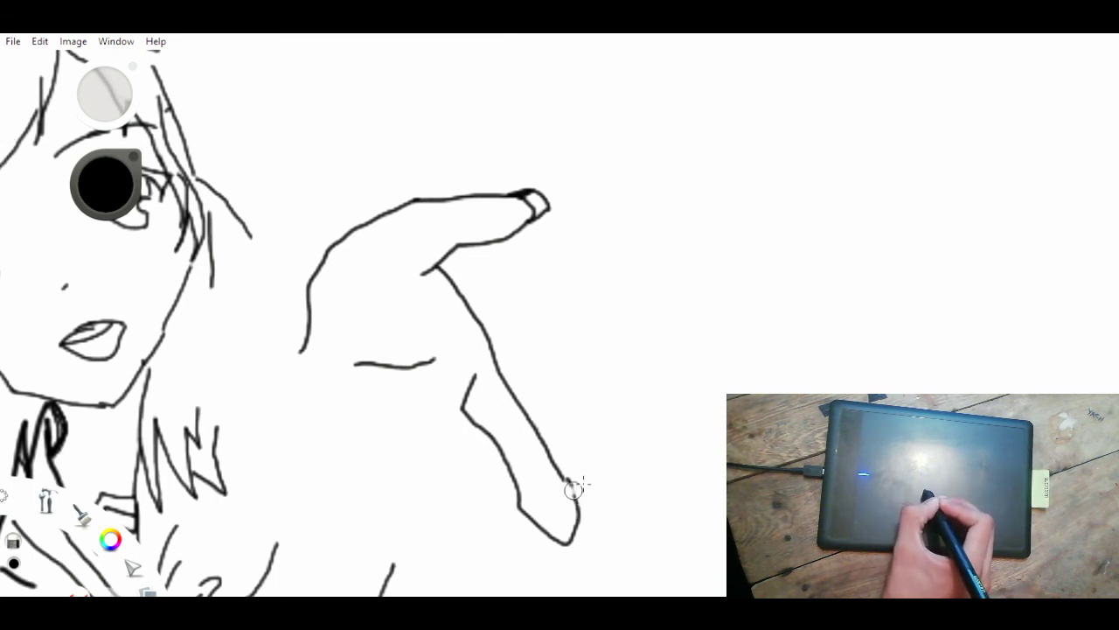
key(ctrl+z)
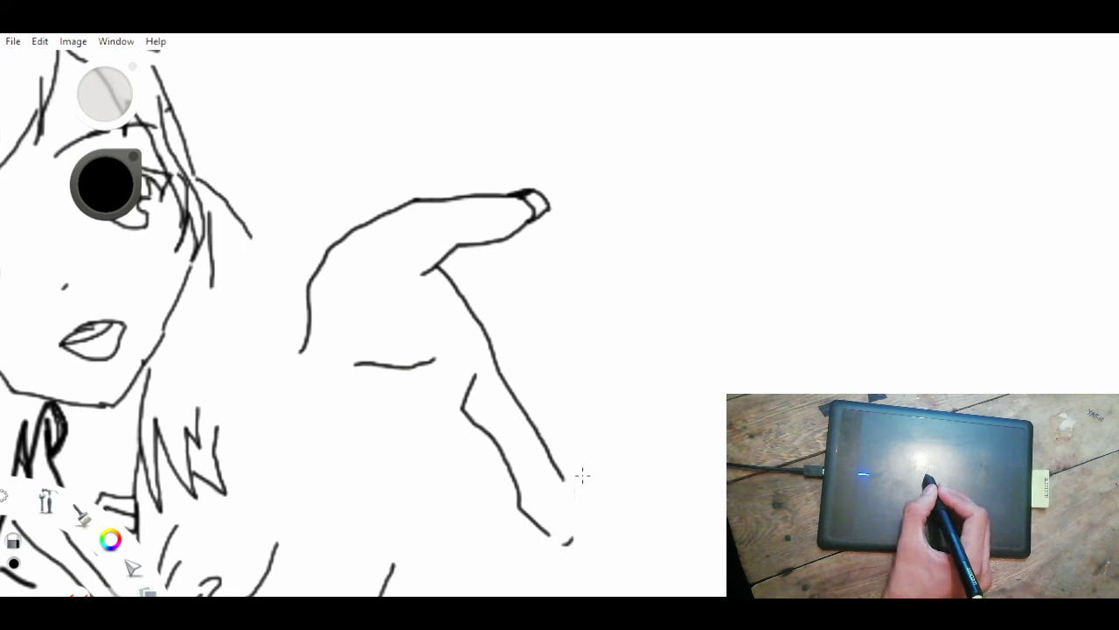
key(ctrl+z)
key(ctrl+z)
key(ctrl+z)
key(ctrl+z)
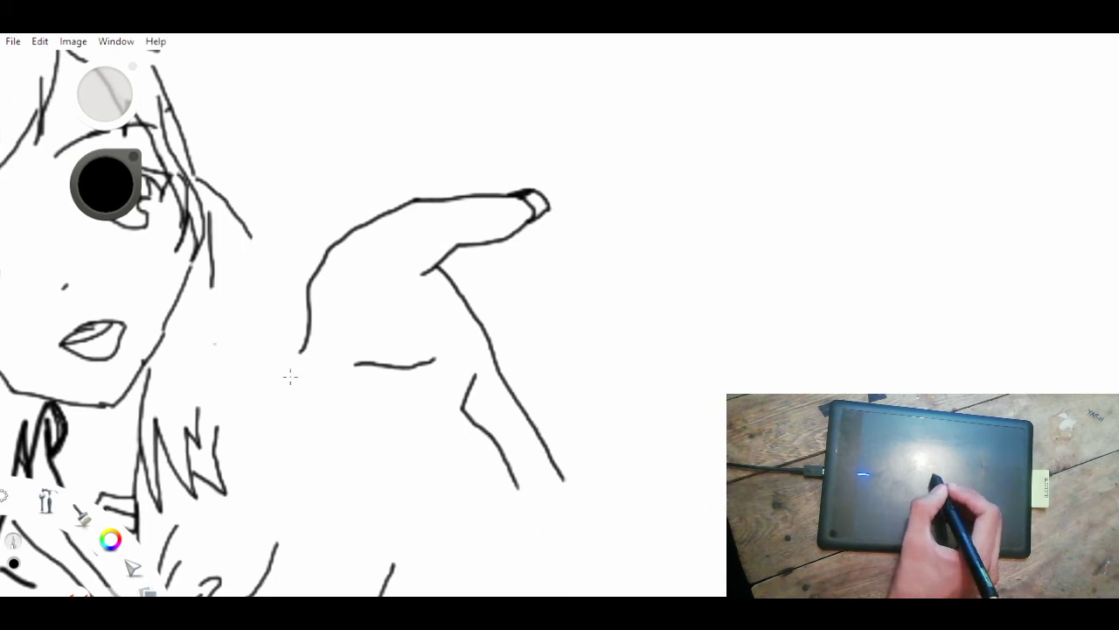
mouse_move(512, 481)
mouse_down()
mouse_move(562, 535)
mouse_move(577, 499)
mouse_move(569, 483)
mouse_up()
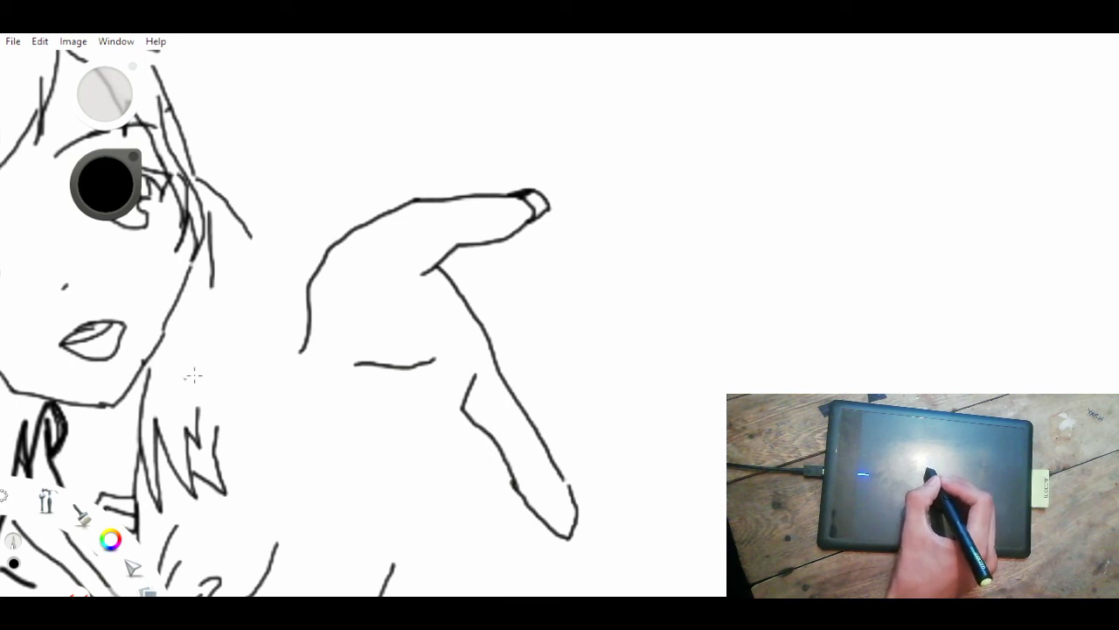
- Draw the edges of the middle finger, the palm's outer edge and a pointed little finger reaching toward the chest
drag(479, 435, 480, 494)
mouse_move(441, 427)
mouse_down()
mouse_move(427, 463)
mouse_move(440, 494)
mouse_move(418, 535)
mouse_move(428, 551)
mouse_up()
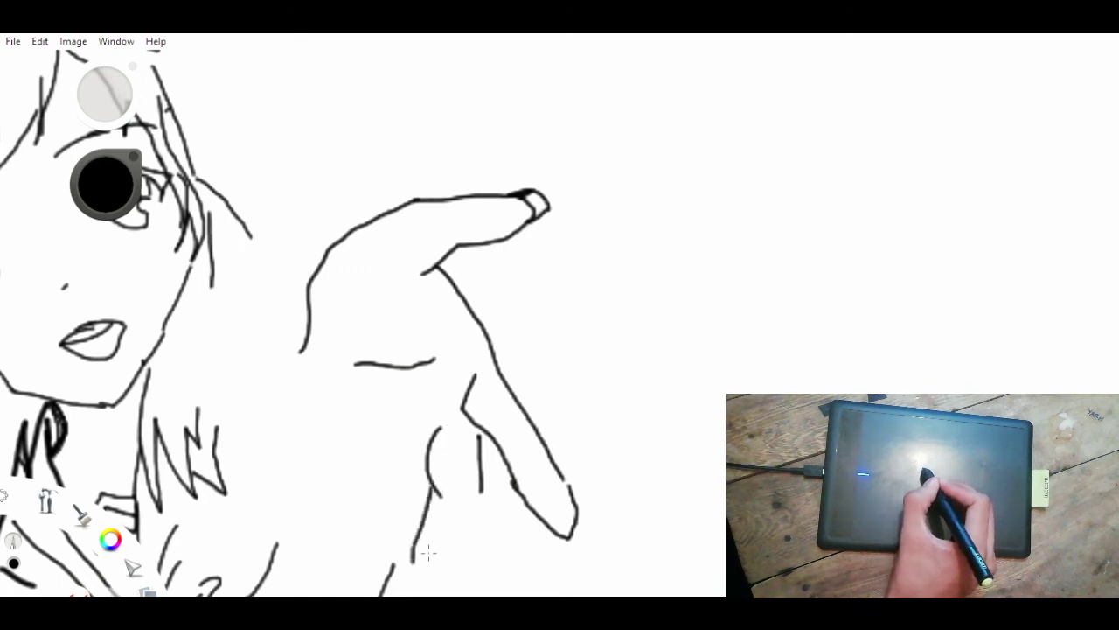
key(space)
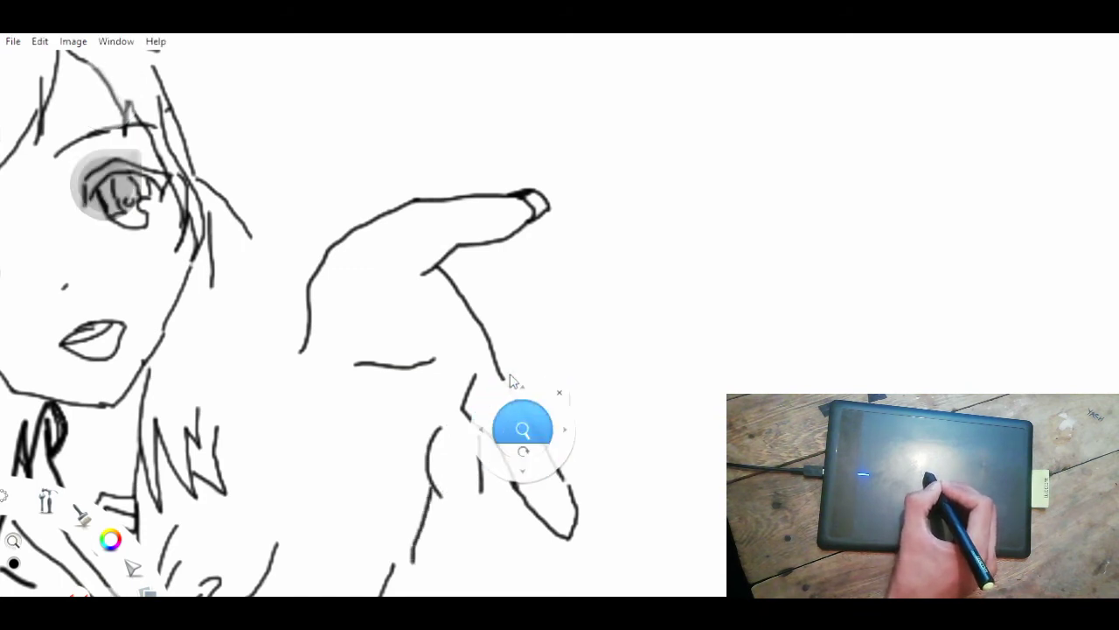
mouse_move(519, 429)
mouse_down()
mouse_move(517, 381)
mouse_move(600, 267)
mouse_up()
key(space)
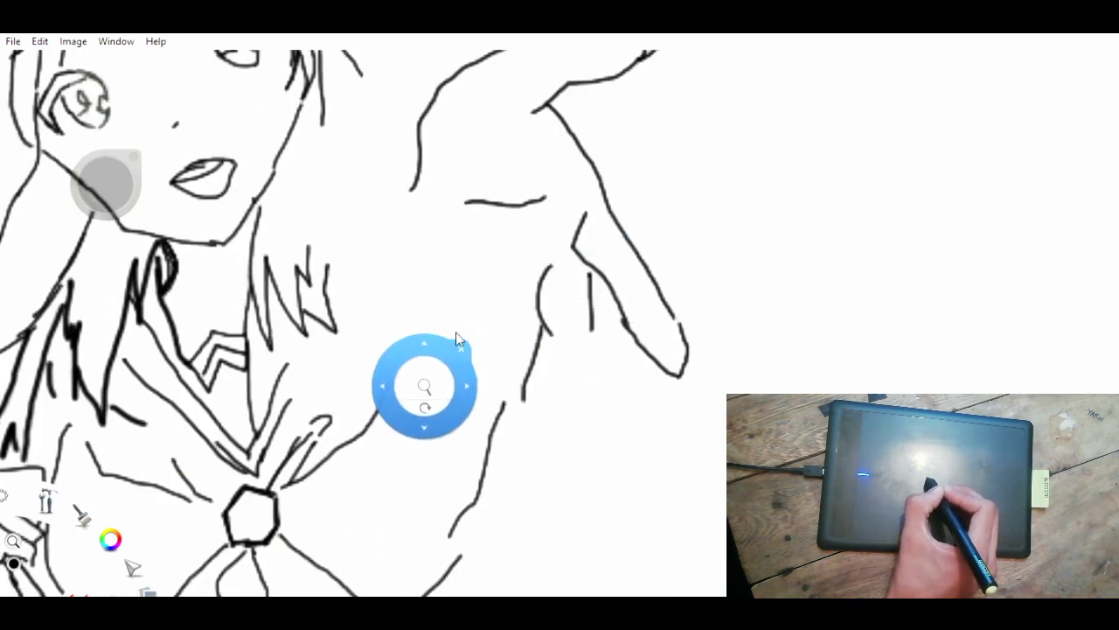
mouse_move(323, 362)
mouse_down()
mouse_move(347, 337)
mouse_move(440, 294)
mouse_up()
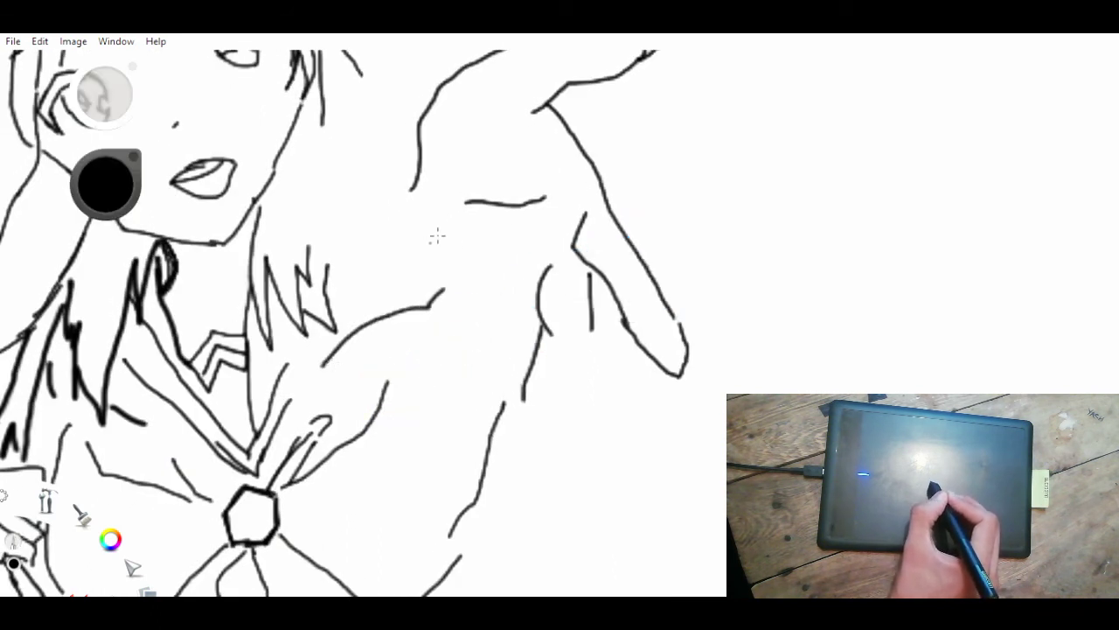
mouse_move(412, 219)
mouse_down()
mouse_move(417, 261)
mouse_move(440, 294)
mouse_up()
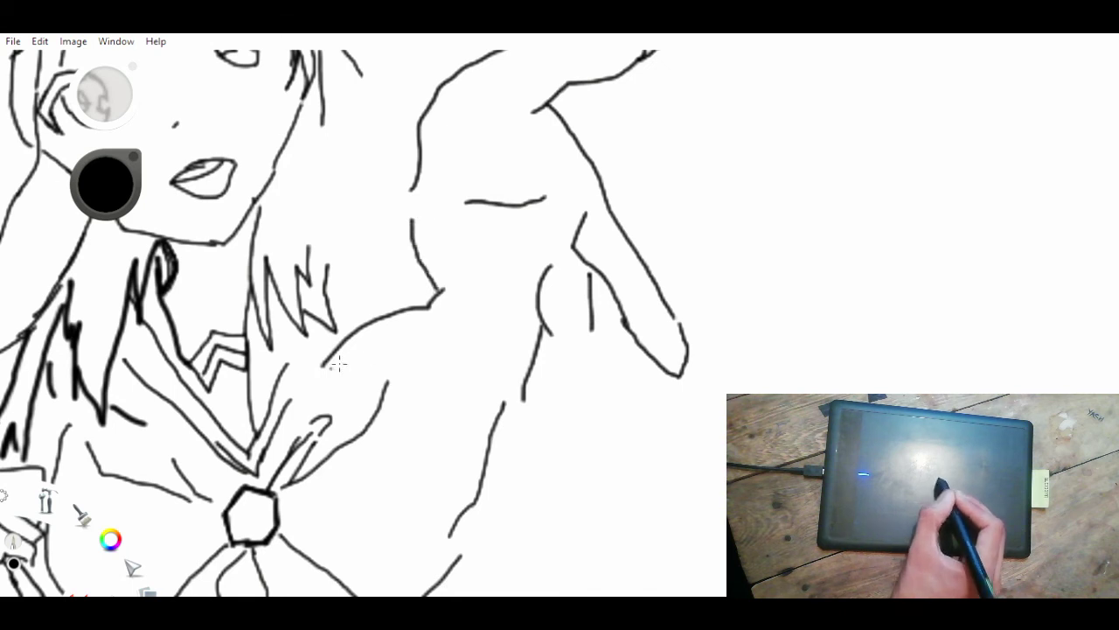
mouse_move(325, 359)
mouse_down()
mouse_move(388, 358)
mouse_move(476, 334)
mouse_up()
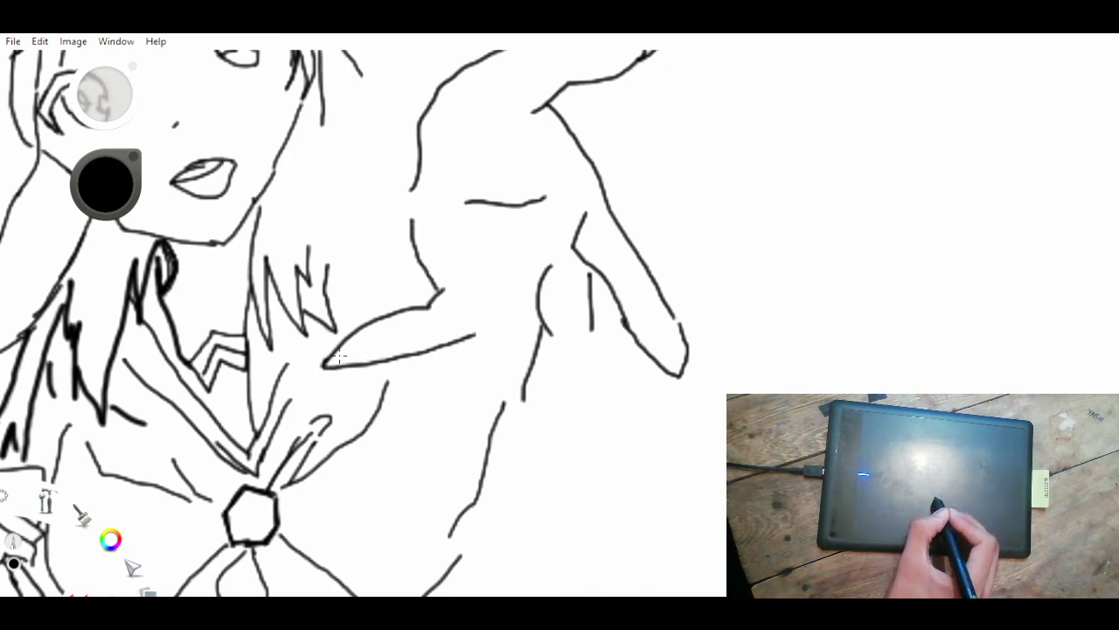
- Outline the ring finger, close the middle finger's tip, and add short sleeve lines beneath the fingers
mouse_move(510, 283)
mouse_down()
mouse_move(492, 300)
mouse_move(482, 334)
mouse_move(411, 404)
mouse_up()
mouse_move(551, 322)
mouse_down()
mouse_move(512, 363)
mouse_move(417, 410)
mouse_up()
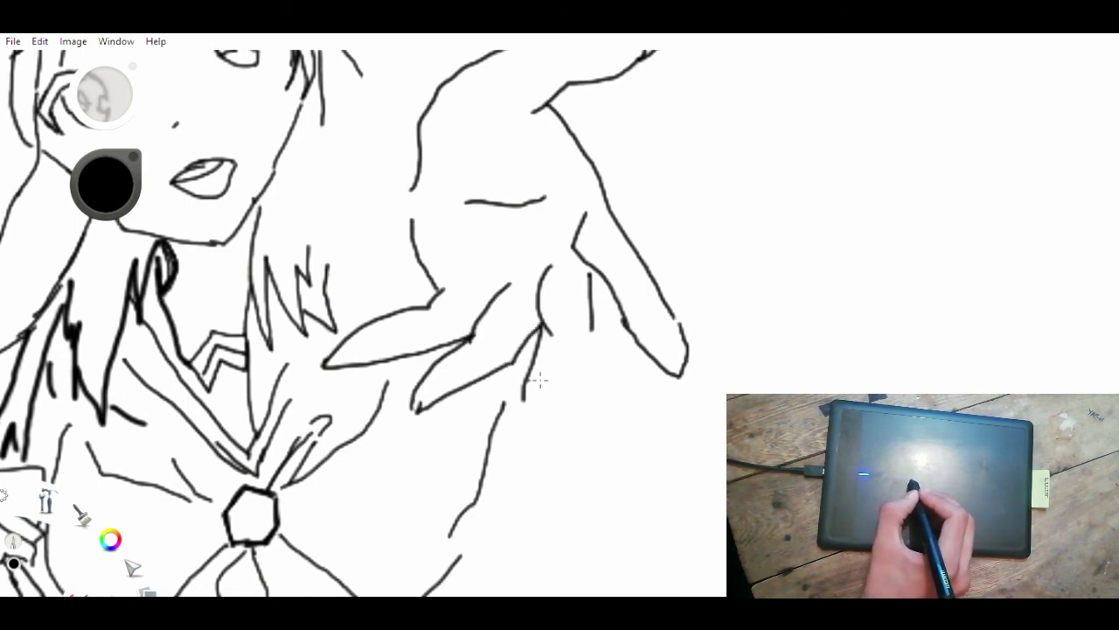
drag(522, 393, 534, 437)
drag(598, 331, 542, 443)
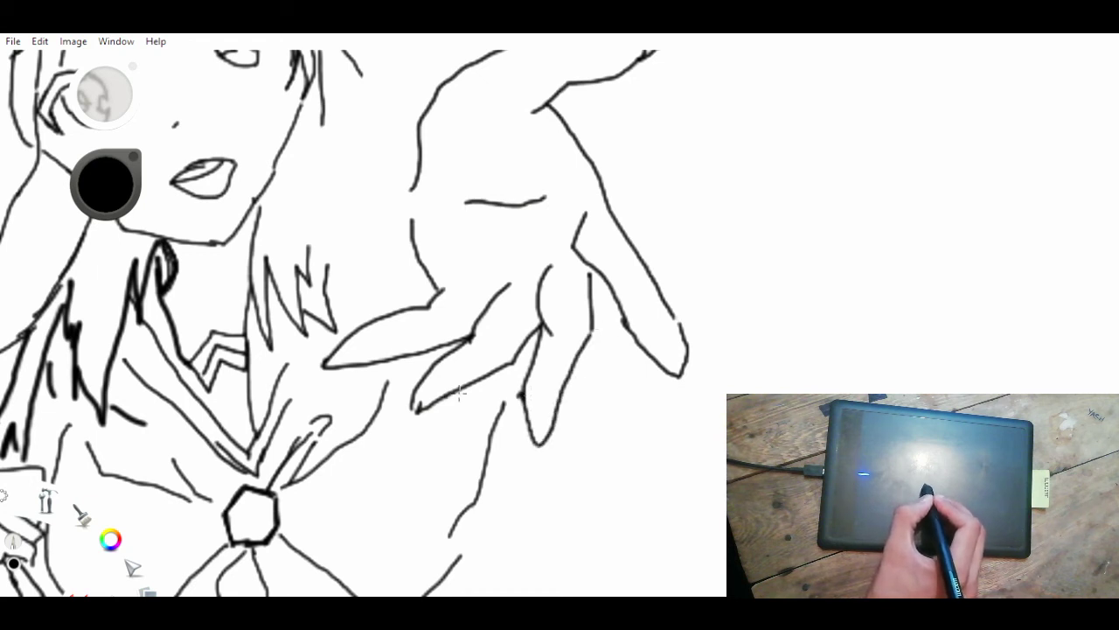
drag(525, 358, 467, 421)
mouse_move(524, 381)
mouse_down()
mouse_move(504, 395)
mouse_move(502, 418)
mouse_up()
- Draw the sleeve opening behind the outstretched hand, curving from beside the jaw up to the thumb, plus a short line near the little finger
drag(308, 224, 335, 122)
key(space)
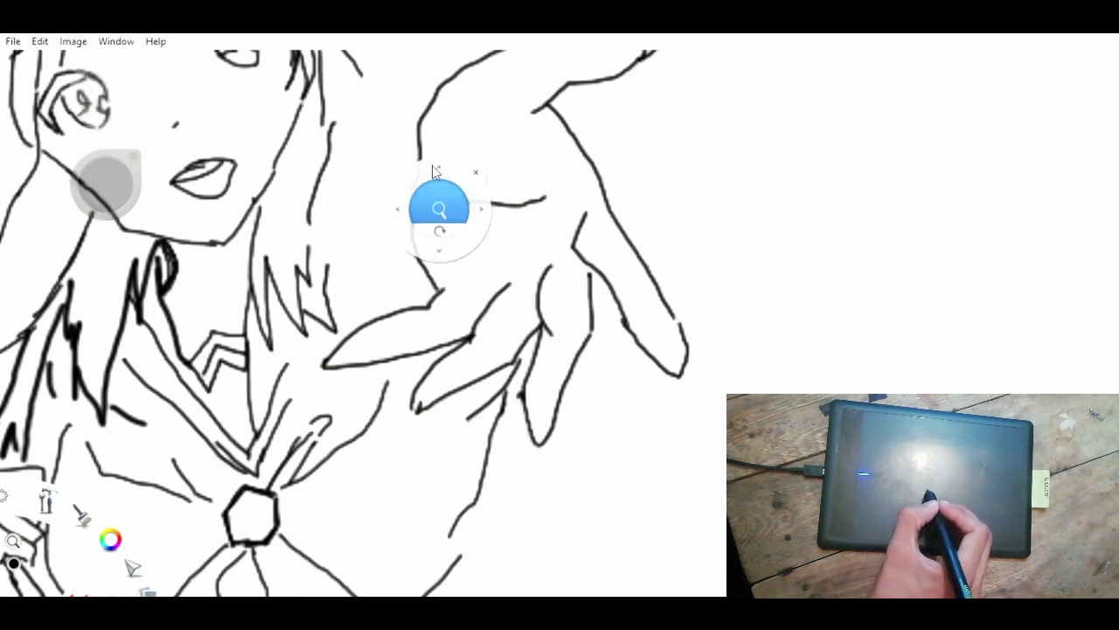
drag(434, 171, 337, 290)
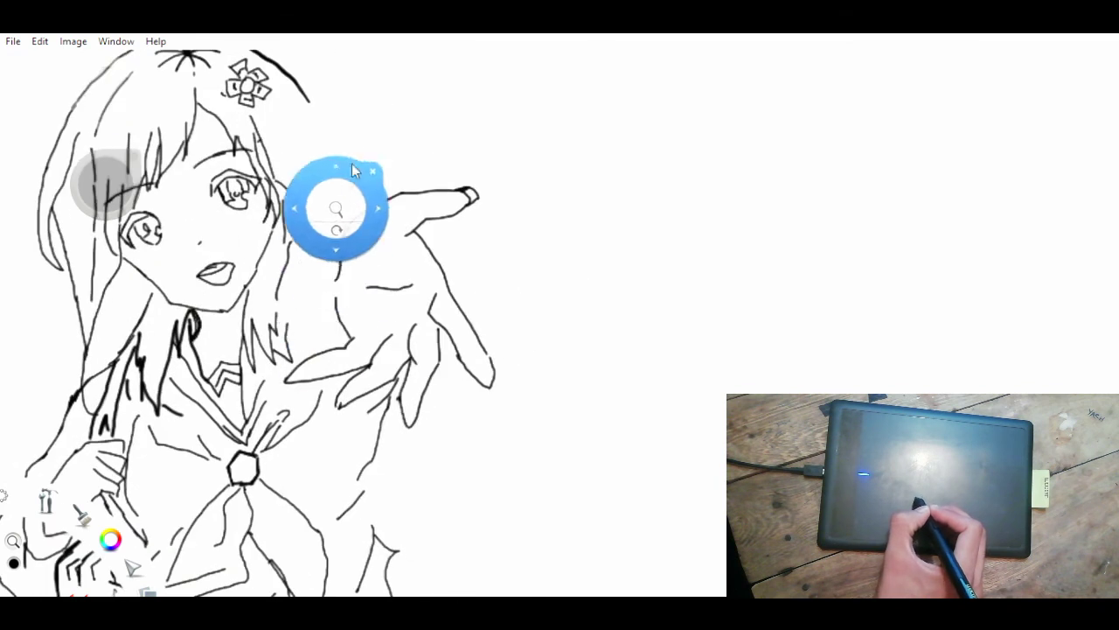
mouse_move(308, 236)
mouse_down()
mouse_move(294, 241)
mouse_move(367, 206)
mouse_up()
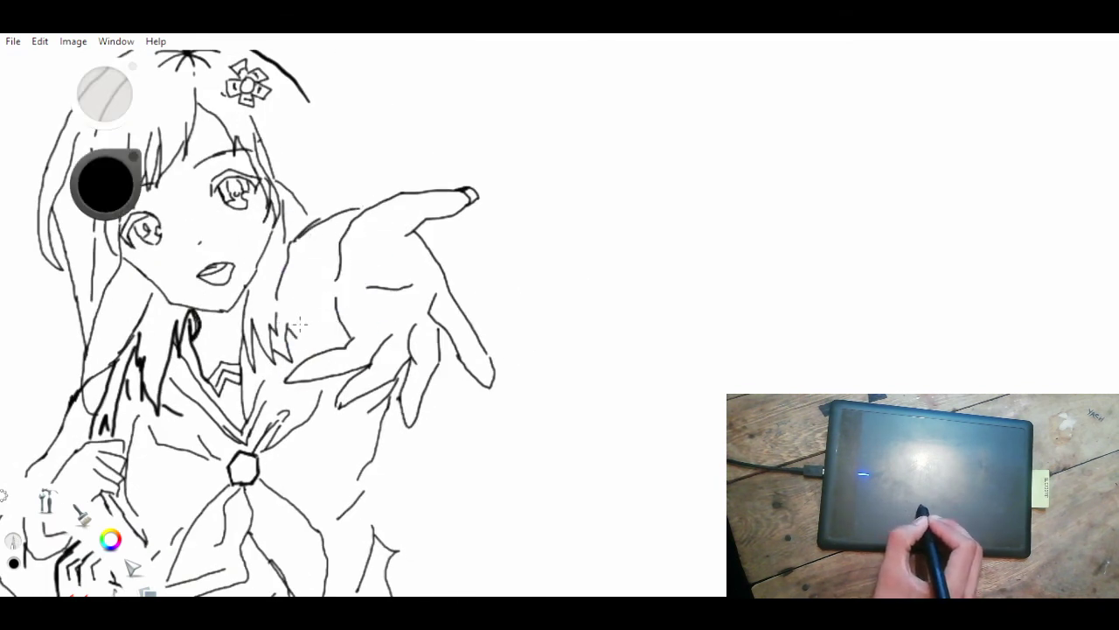
drag(300, 324, 316, 351)
- Extend the outer hair contour from beside the flower ornament down toward the outstretched thumb
key(space)
mouse_move(391, 185)
mouse_down()
mouse_move(503, 320)
mouse_move(524, 329)
mouse_move(409, 222)
mouse_up()
drag(422, 272, 458, 128)
key(space)
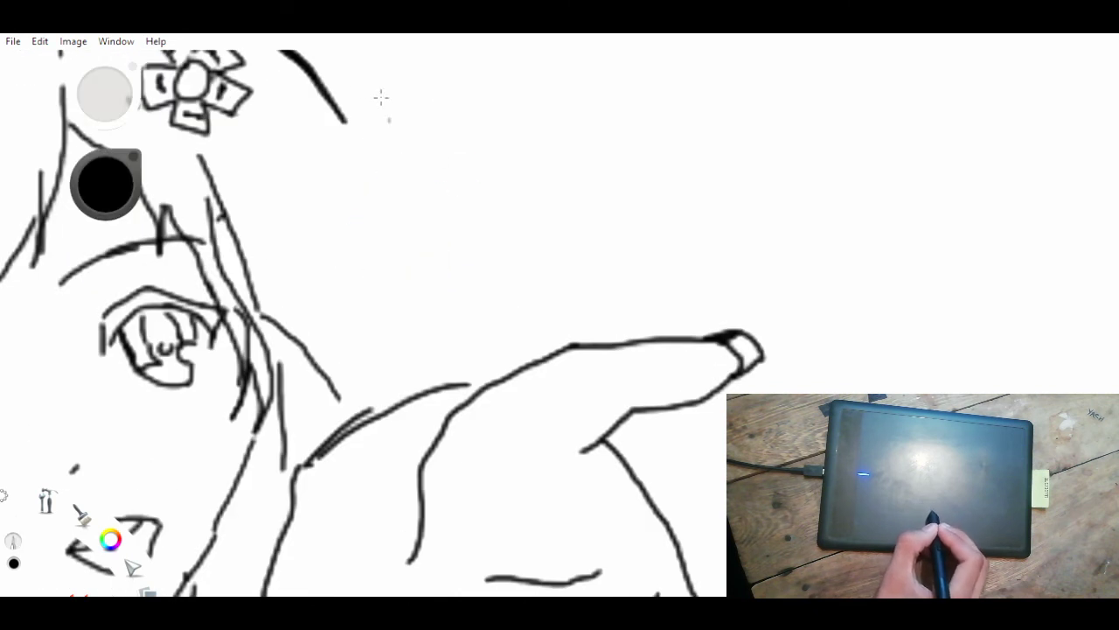
drag(343, 112, 389, 252)
drag(387, 280, 430, 345)
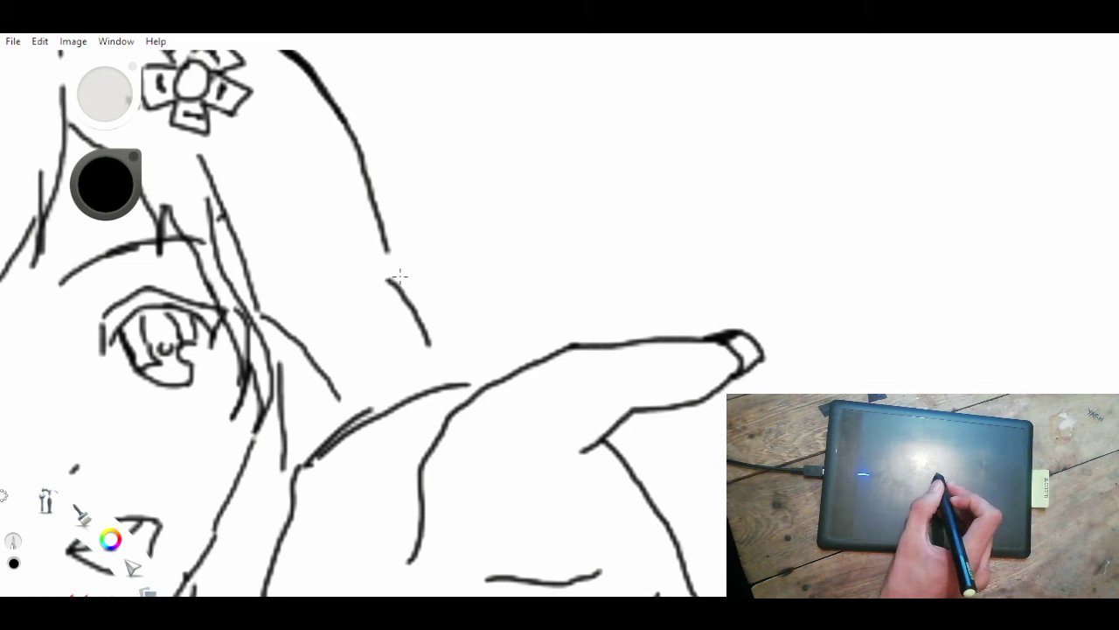
- Fill the hair below the flower ornament with overlapping pointed strands and long outer strands reaching down to the hand
mouse_move(278, 131)
mouse_down()
mouse_move(322, 196)
mouse_move(420, 272)
mouse_move(433, 308)
mouse_up()
mouse_move(343, 240)
mouse_down()
mouse_move(350, 230)
mouse_move(435, 298)
mouse_up()
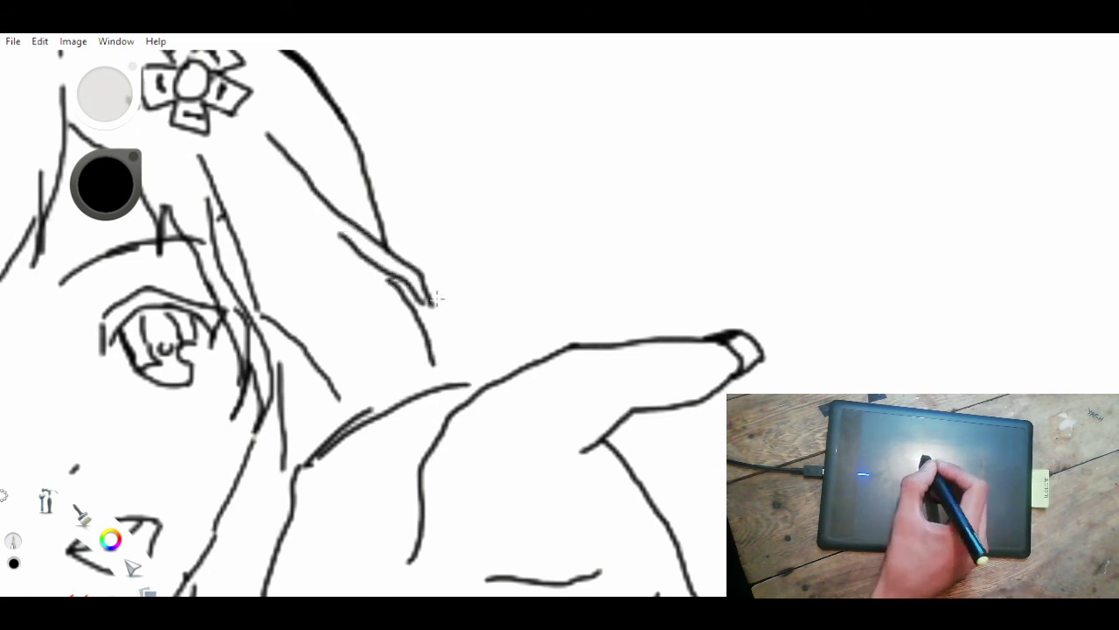
mouse_move(294, 179)
mouse_down()
mouse_move(379, 275)
mouse_move(365, 367)
mouse_up()
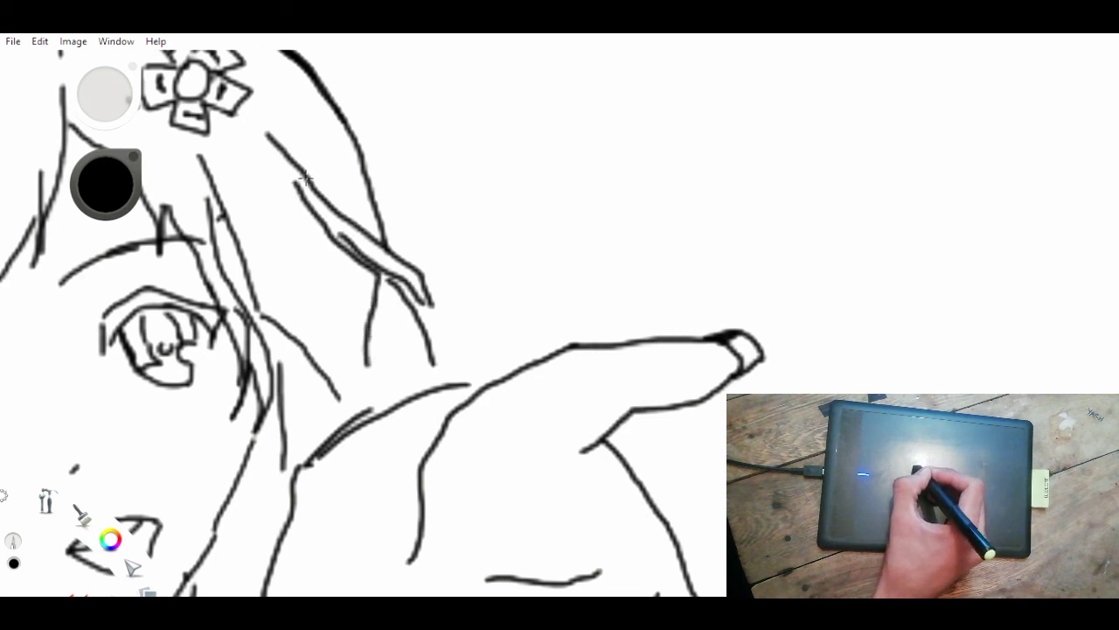
mouse_move(262, 166)
mouse_down()
mouse_move(349, 275)
mouse_move(372, 378)
mouse_up()
drag(376, 161, 535, 358)
mouse_move(374, 183)
mouse_down()
mouse_move(476, 284)
mouse_move(520, 280)
mouse_move(442, 487)
mouse_up()
- Draw long curved hair locks sweeping outward behind the raised arm's shoulder, ending in a pointed tip
key(space)
mouse_move(454, 417)
mouse_down()
mouse_move(662, 244)
mouse_move(589, 225)
mouse_move(586, 202)
mouse_move(555, 188)
mouse_move(509, 346)
mouse_move(513, 388)
mouse_up()
drag(532, 257, 653, 219)
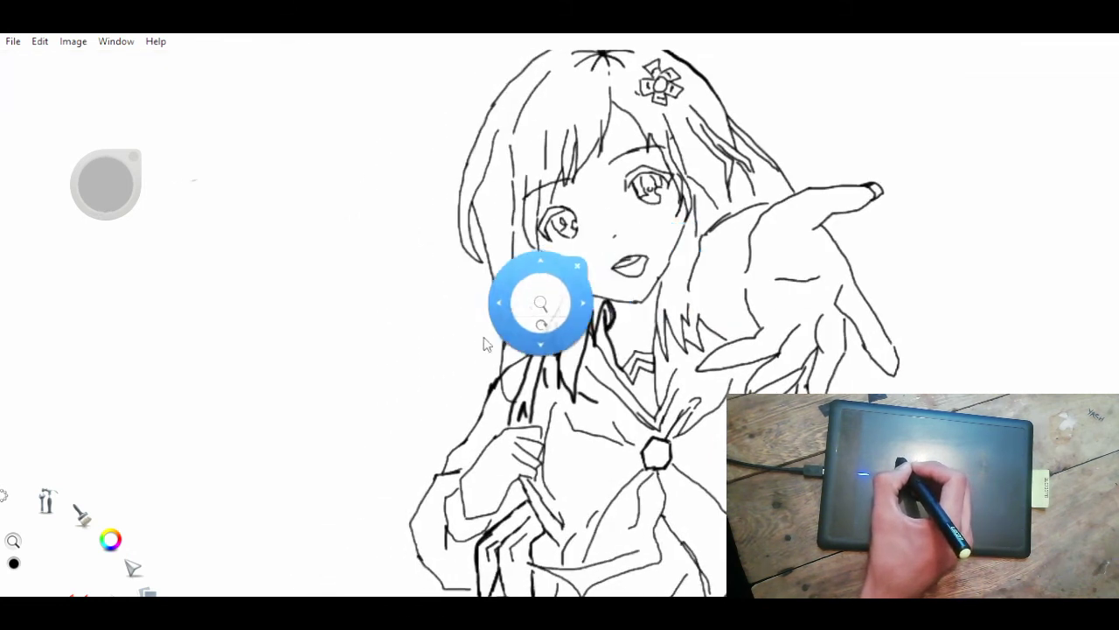
key(space)
drag(506, 283, 558, 222)
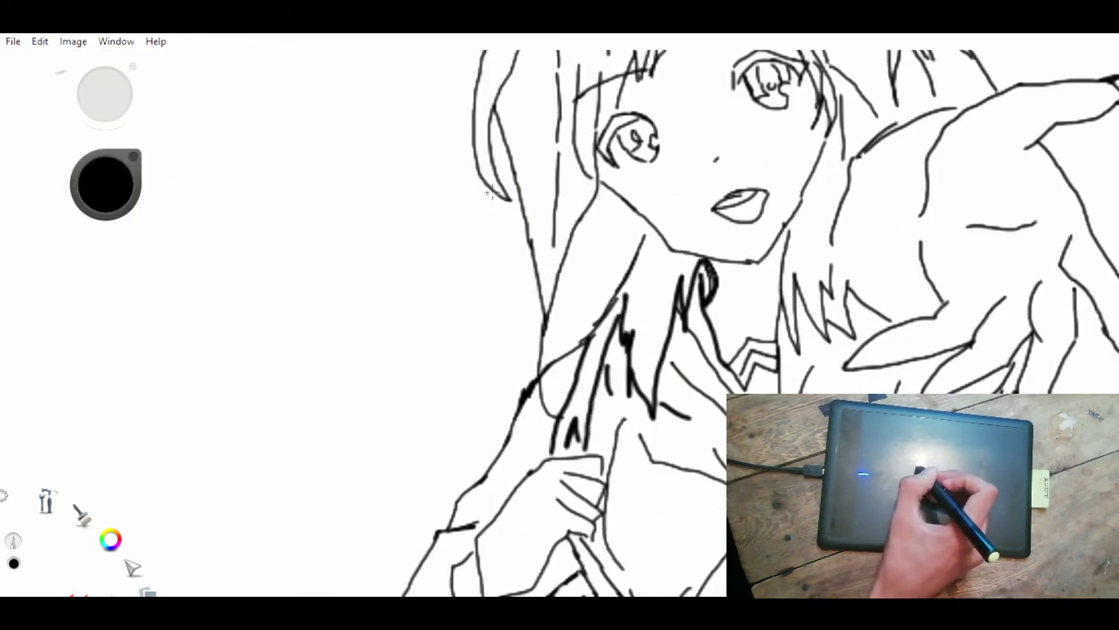
drag(444, 223, 355, 310)
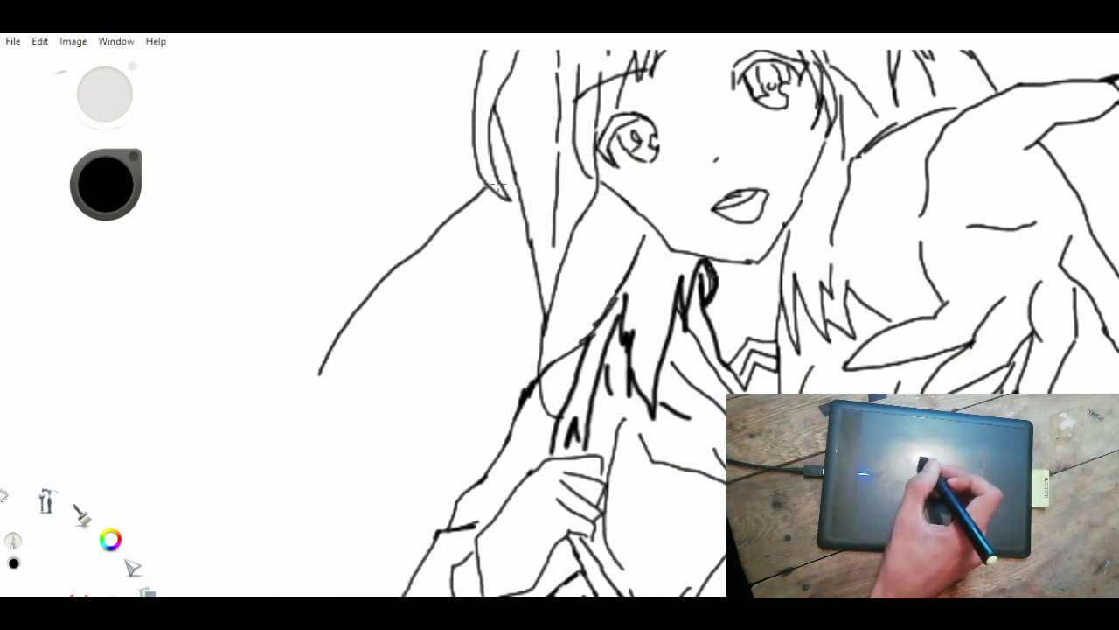
drag(302, 424, 301, 502)
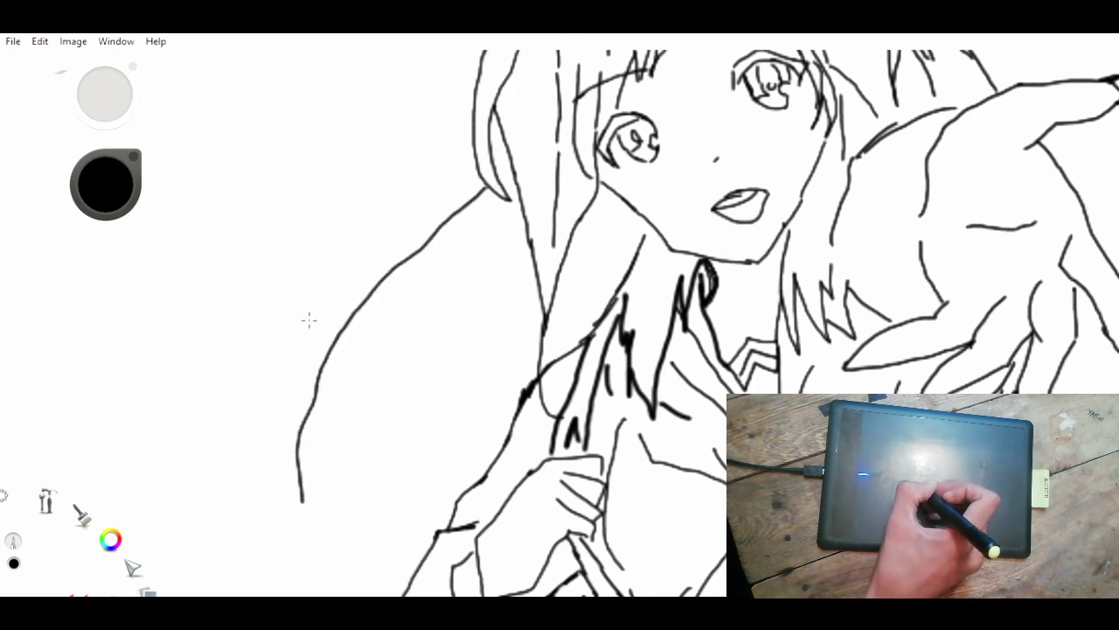
mouse_move(298, 323)
mouse_down()
mouse_move(362, 235)
mouse_move(503, 188)
mouse_move(414, 216)
mouse_up()
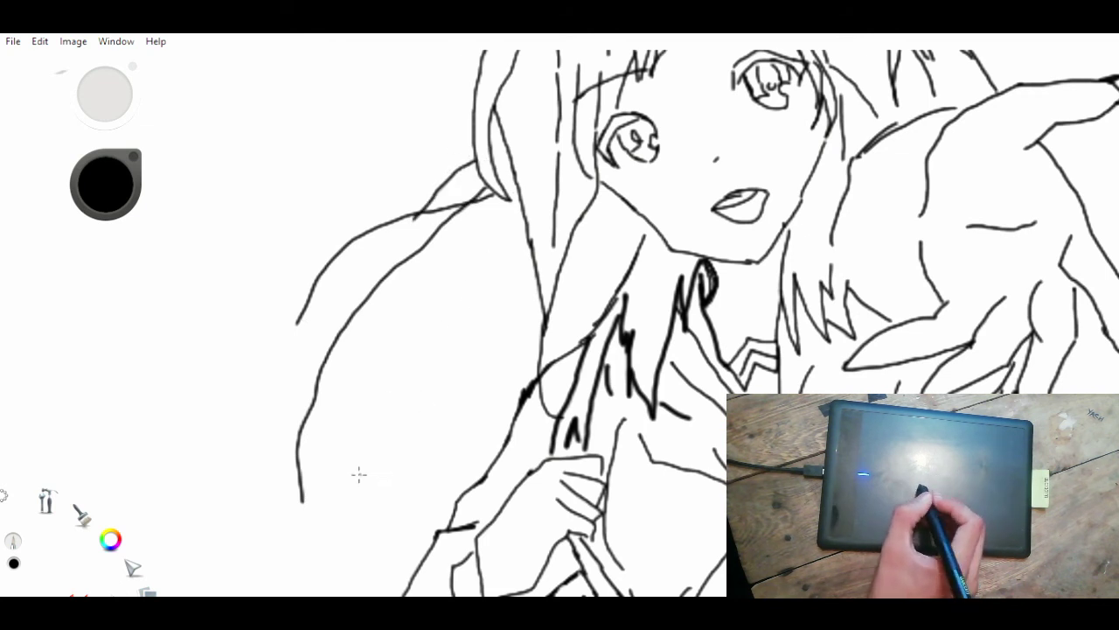
mouse_move(327, 399)
mouse_down()
mouse_move(331, 499)
mouse_move(439, 376)
mouse_move(478, 288)
mouse_up()
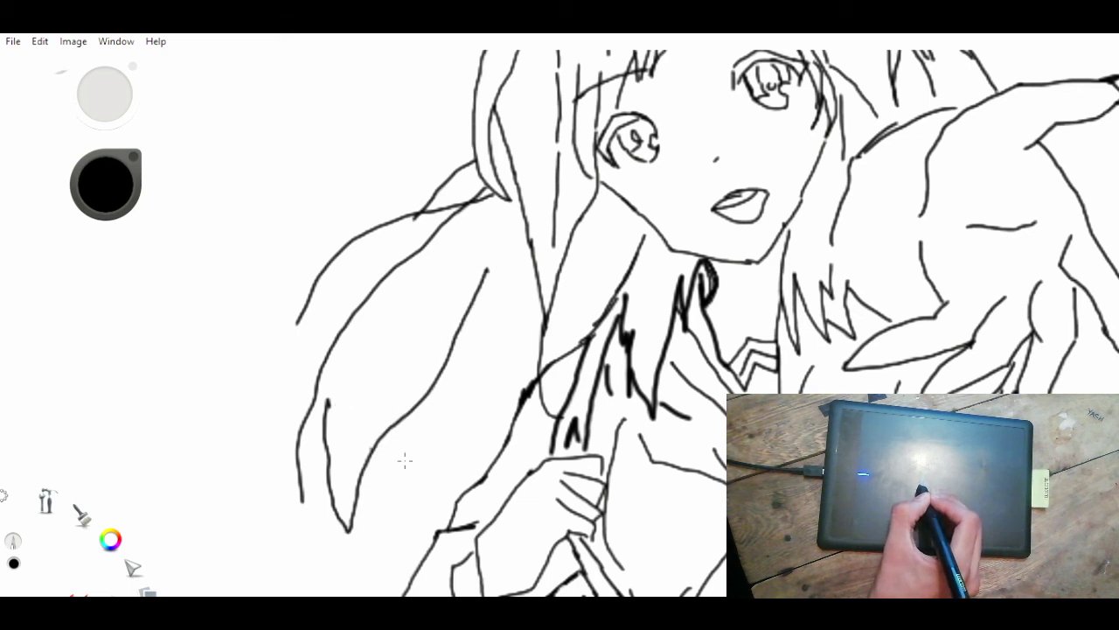